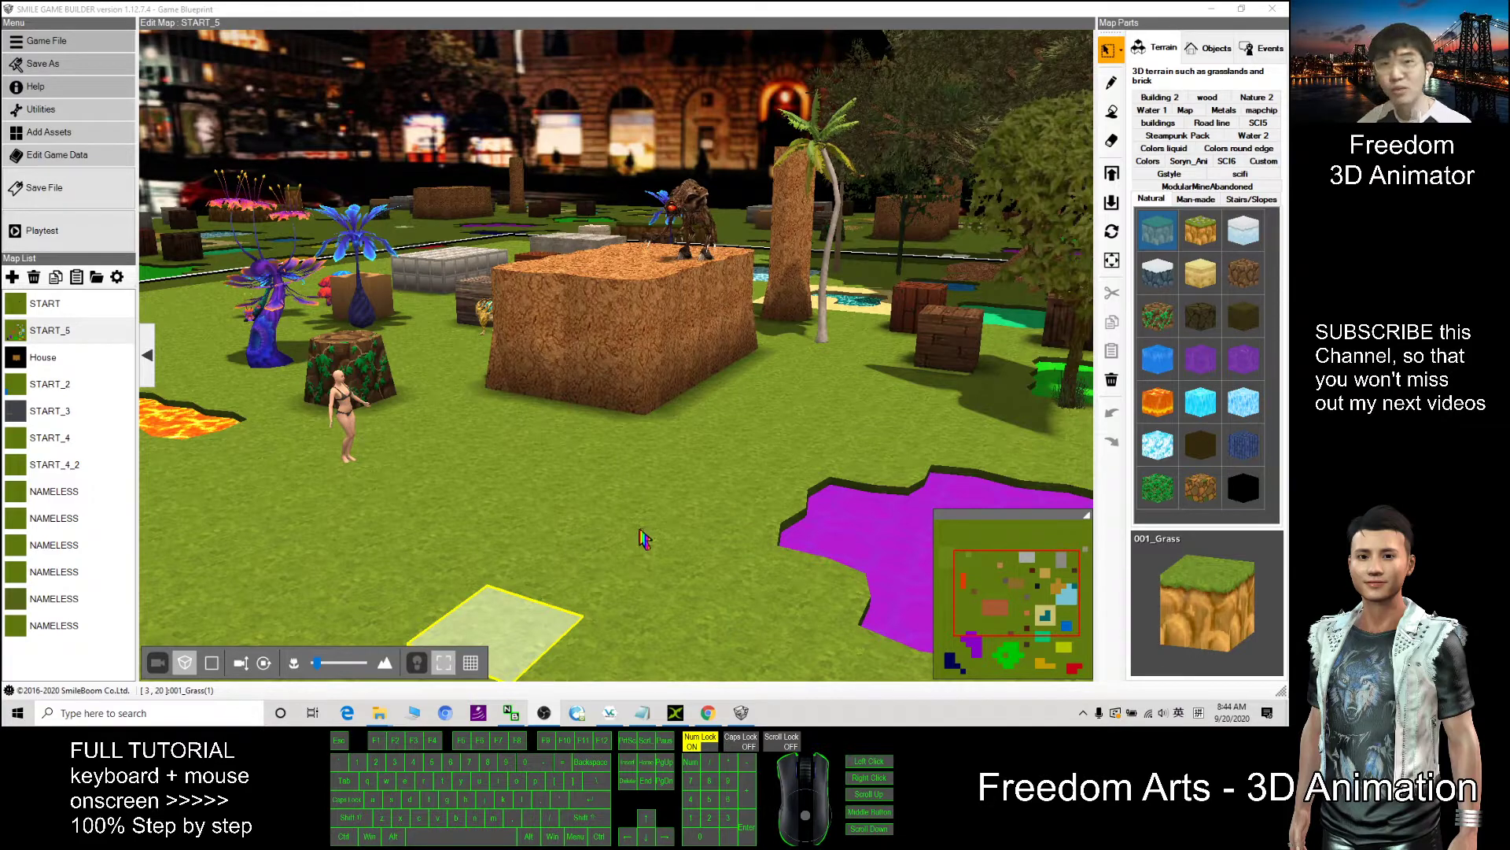
Step: Orbit the START_5 map camera toward the yellow tile
mouse_move(734, 576)
right_mouse_down("alt")
mouse_move(708, 476)
mouse_move(719, 523)
mouse_move(712, 478)
mouse_move(708, 492)
mouse_move(816, 191)
mouse_move(594, 534)
right_mouse_up("alt")
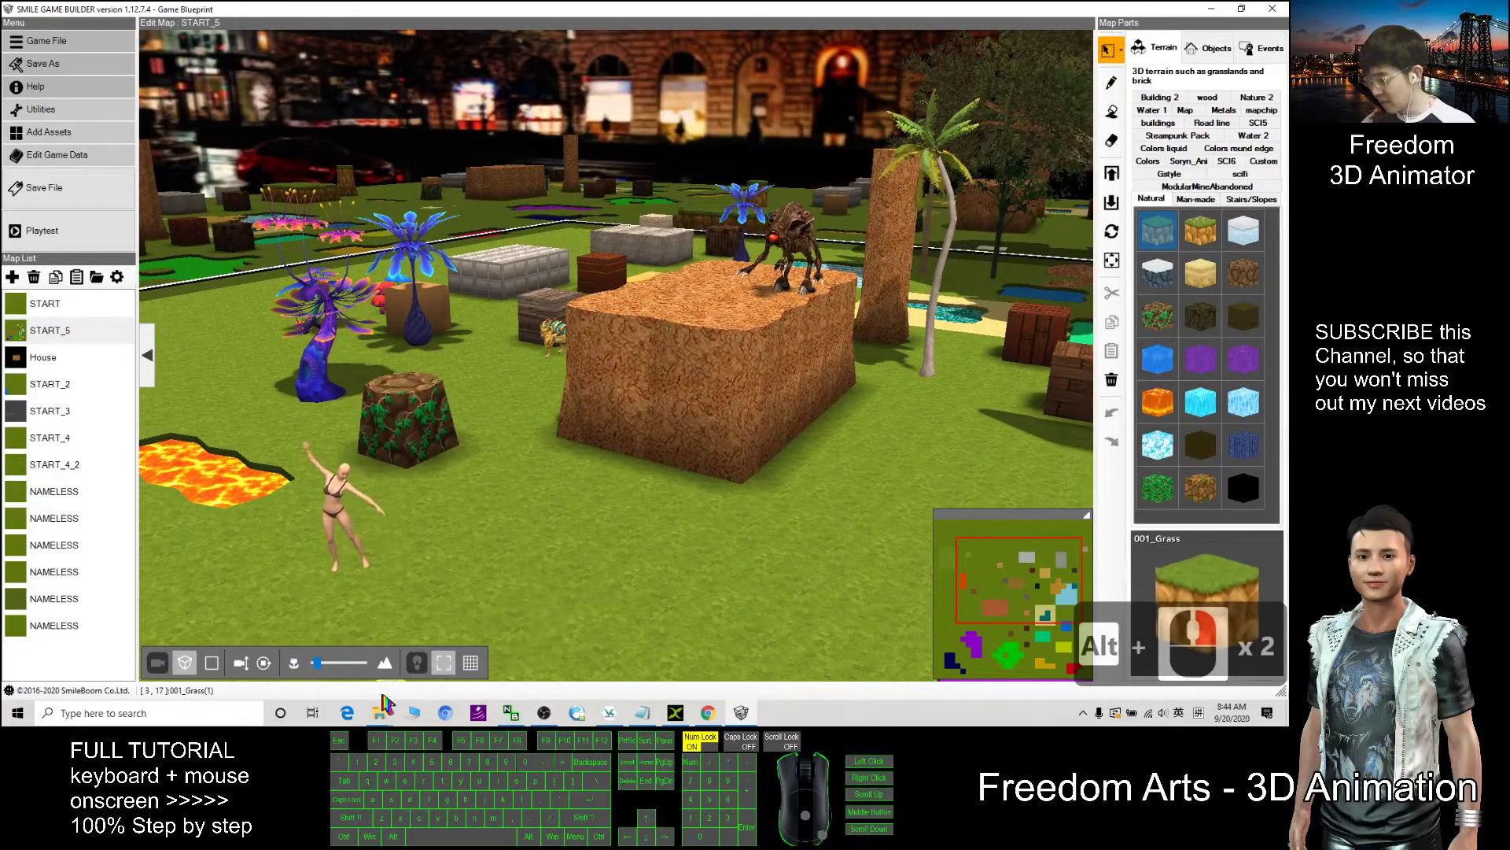
Step: Check the Google Maps link in notes.txt, then hide Notepad to reveal the map
left_click(709, 715)
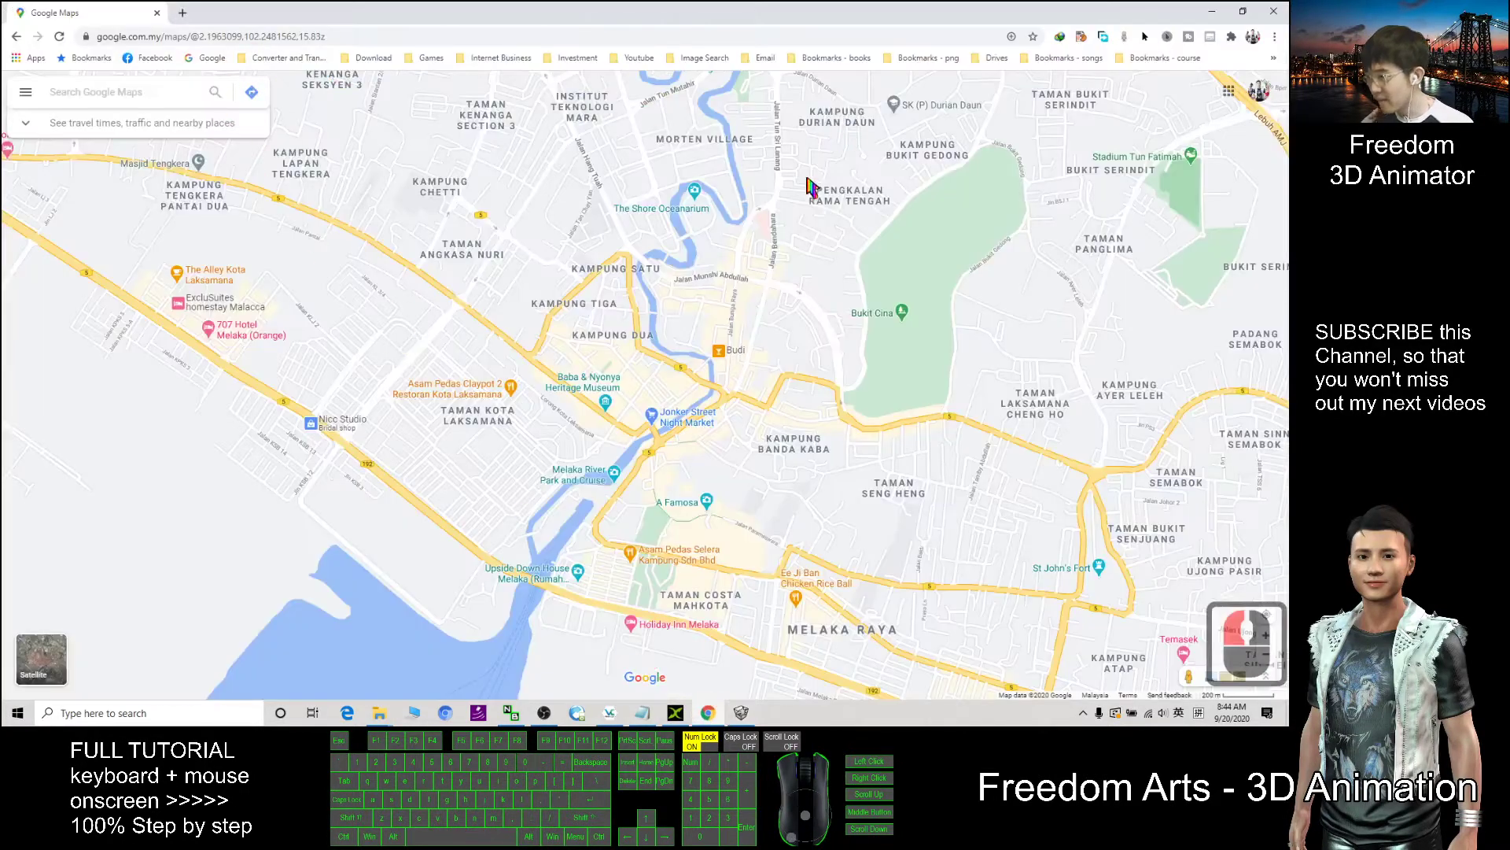
left_click(645, 712)
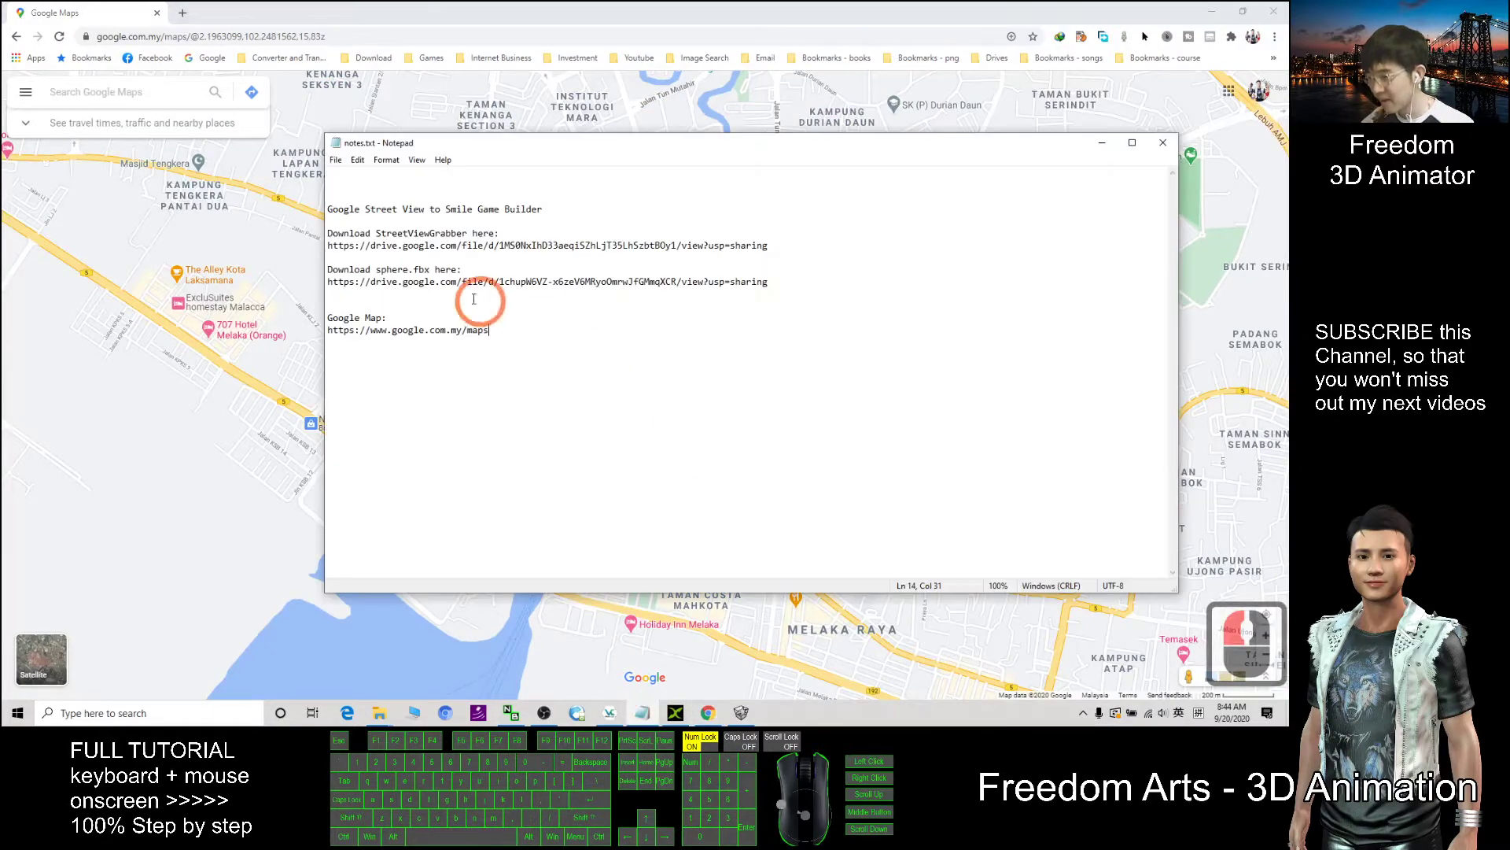
left_click_drag(330, 330, 482, 333)
left_click(421, 346)
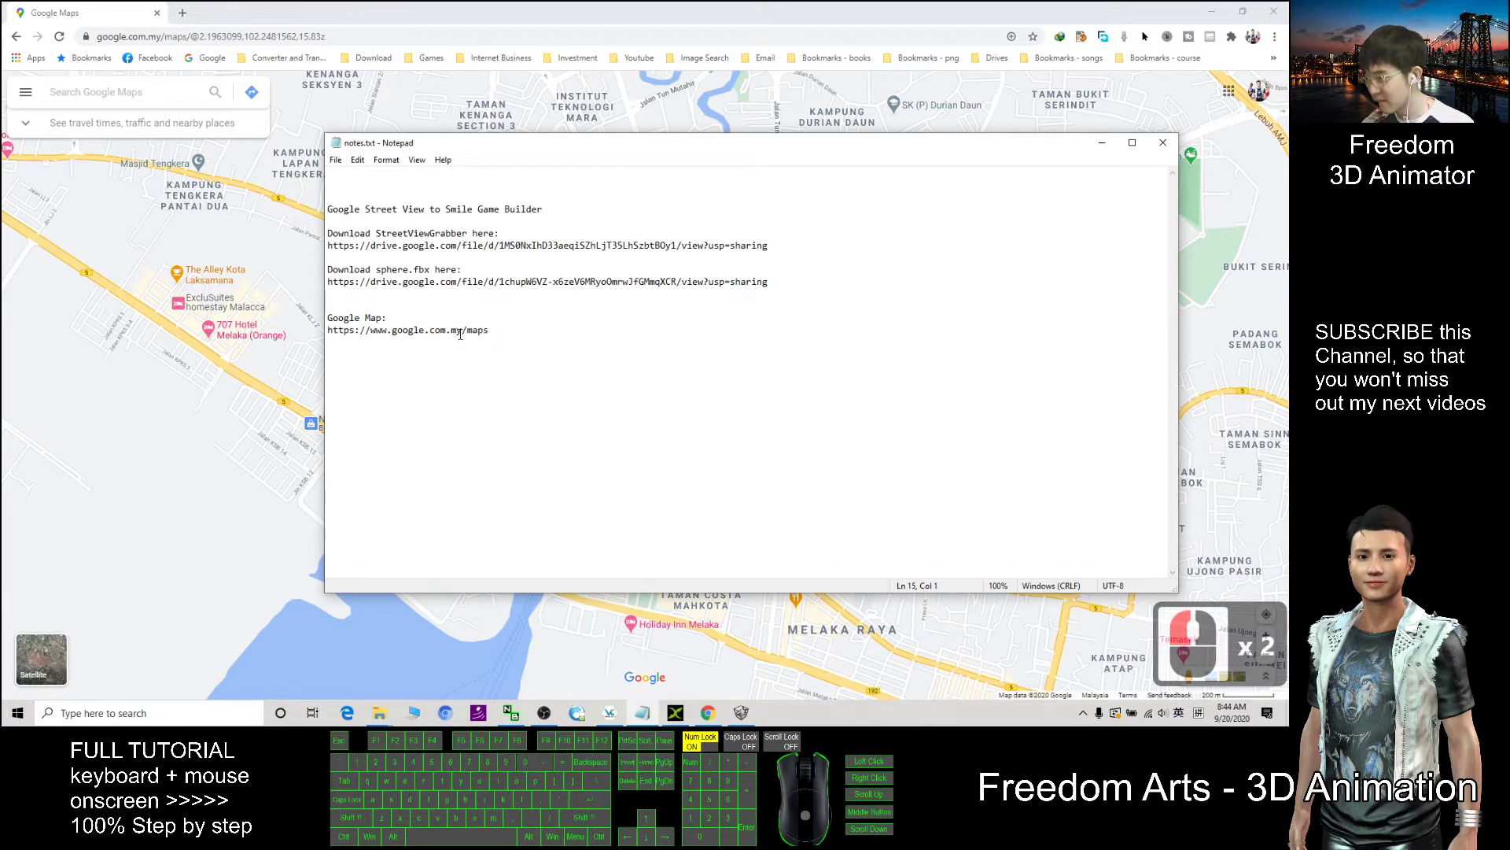
double_click(455, 330)
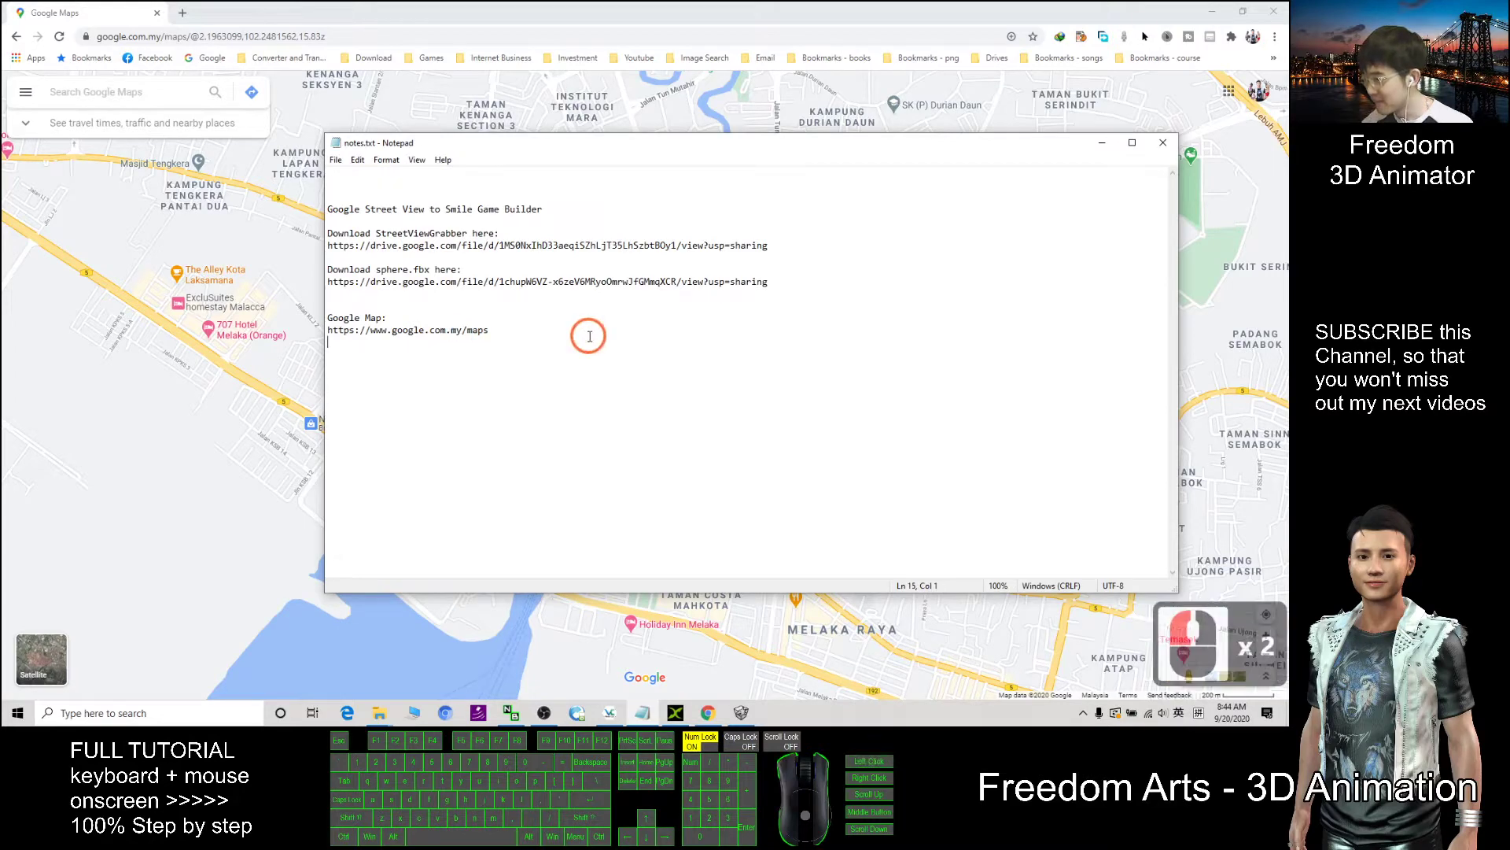
left_click(1102, 143)
Step: Pan and zoom to the Malacca coast and drop a pin beside the coastal road
left_click(472, 183)
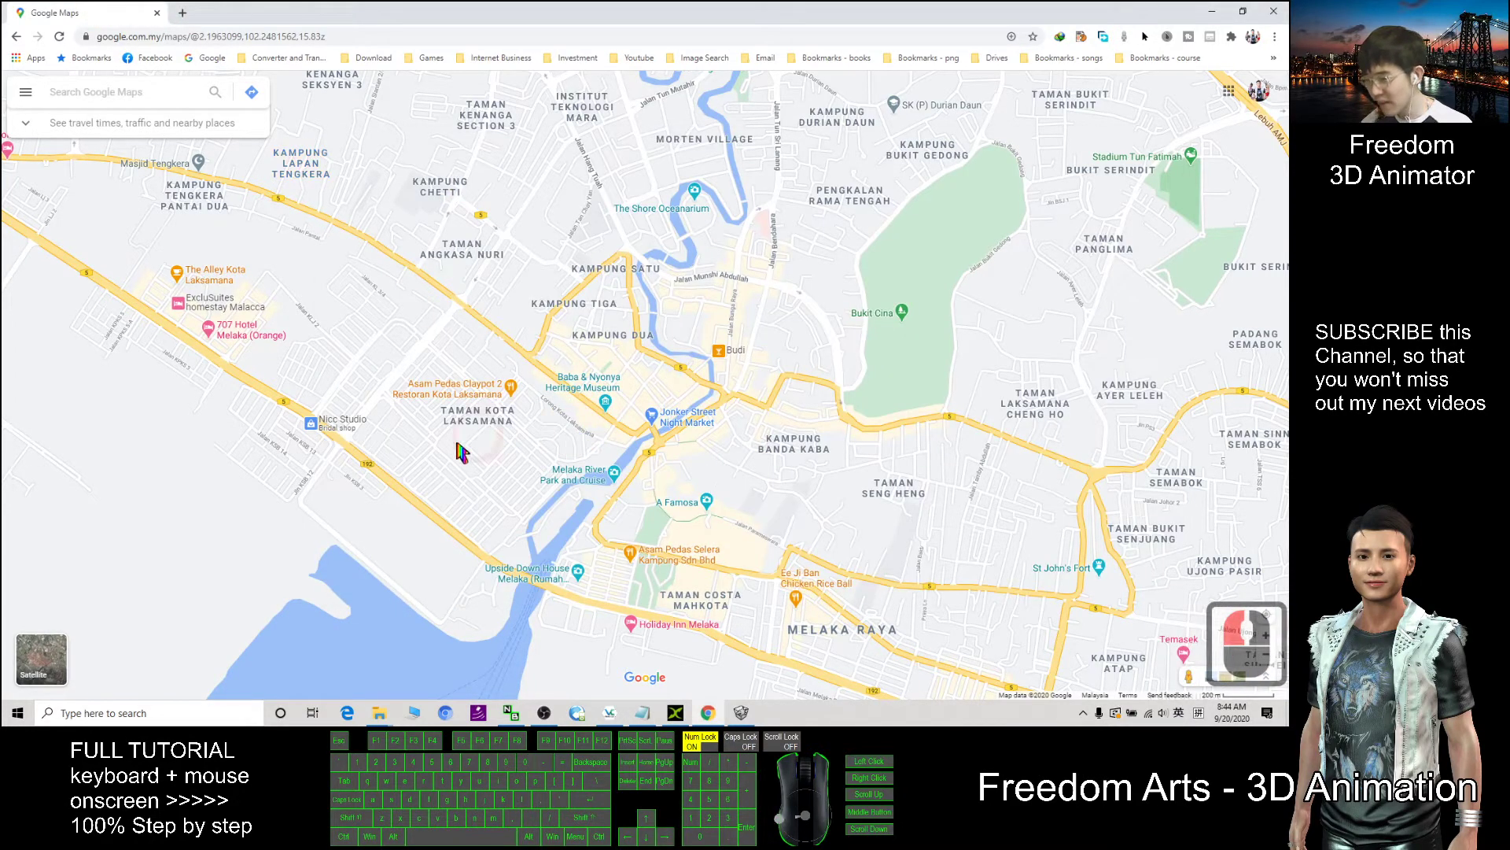
left_click_drag(285, 525, 1027, 336)
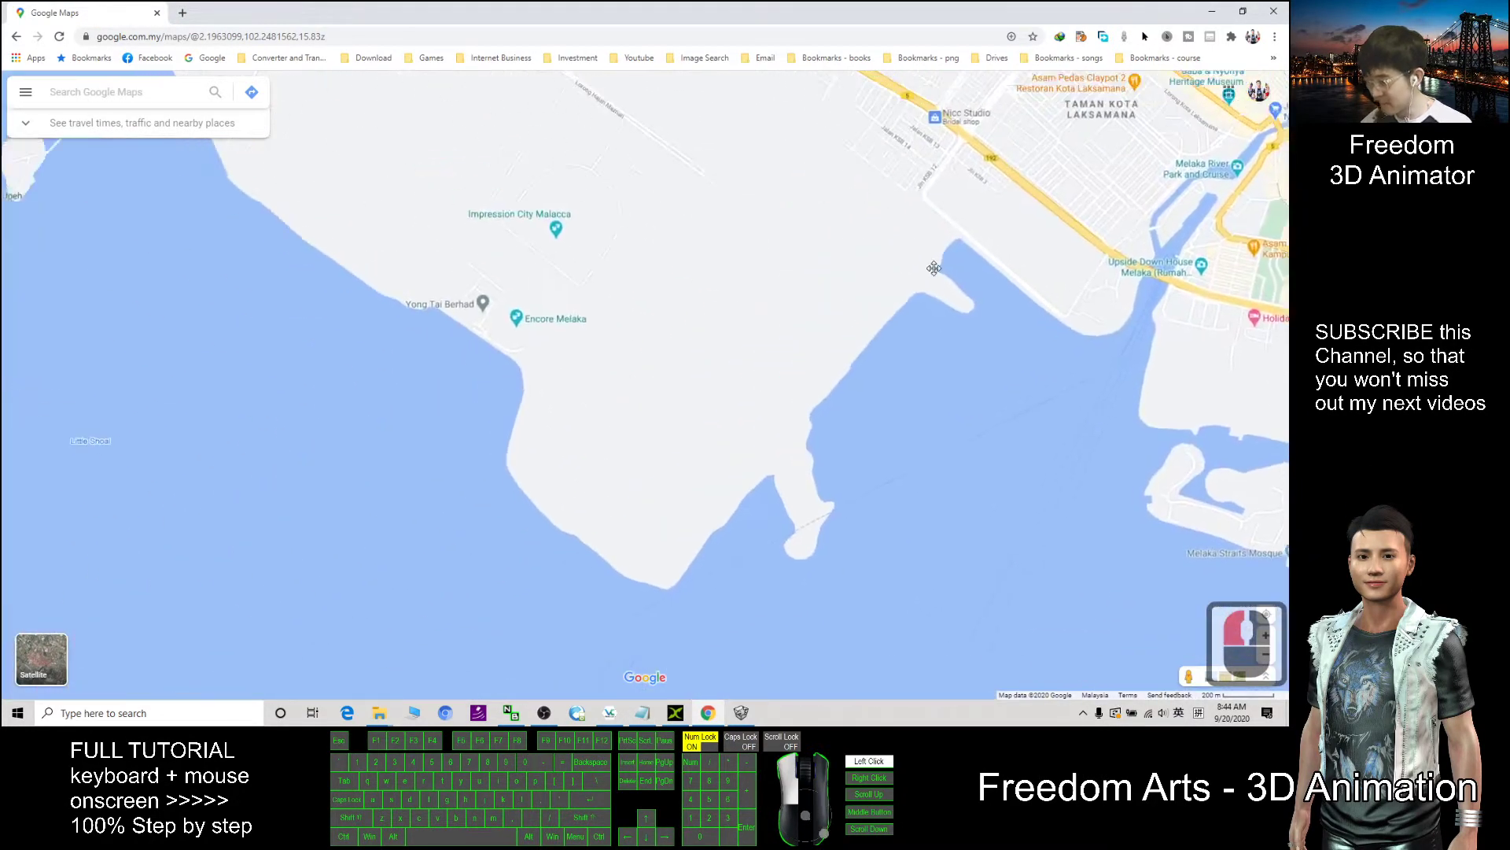
scroll(629, 361, "up", 3)
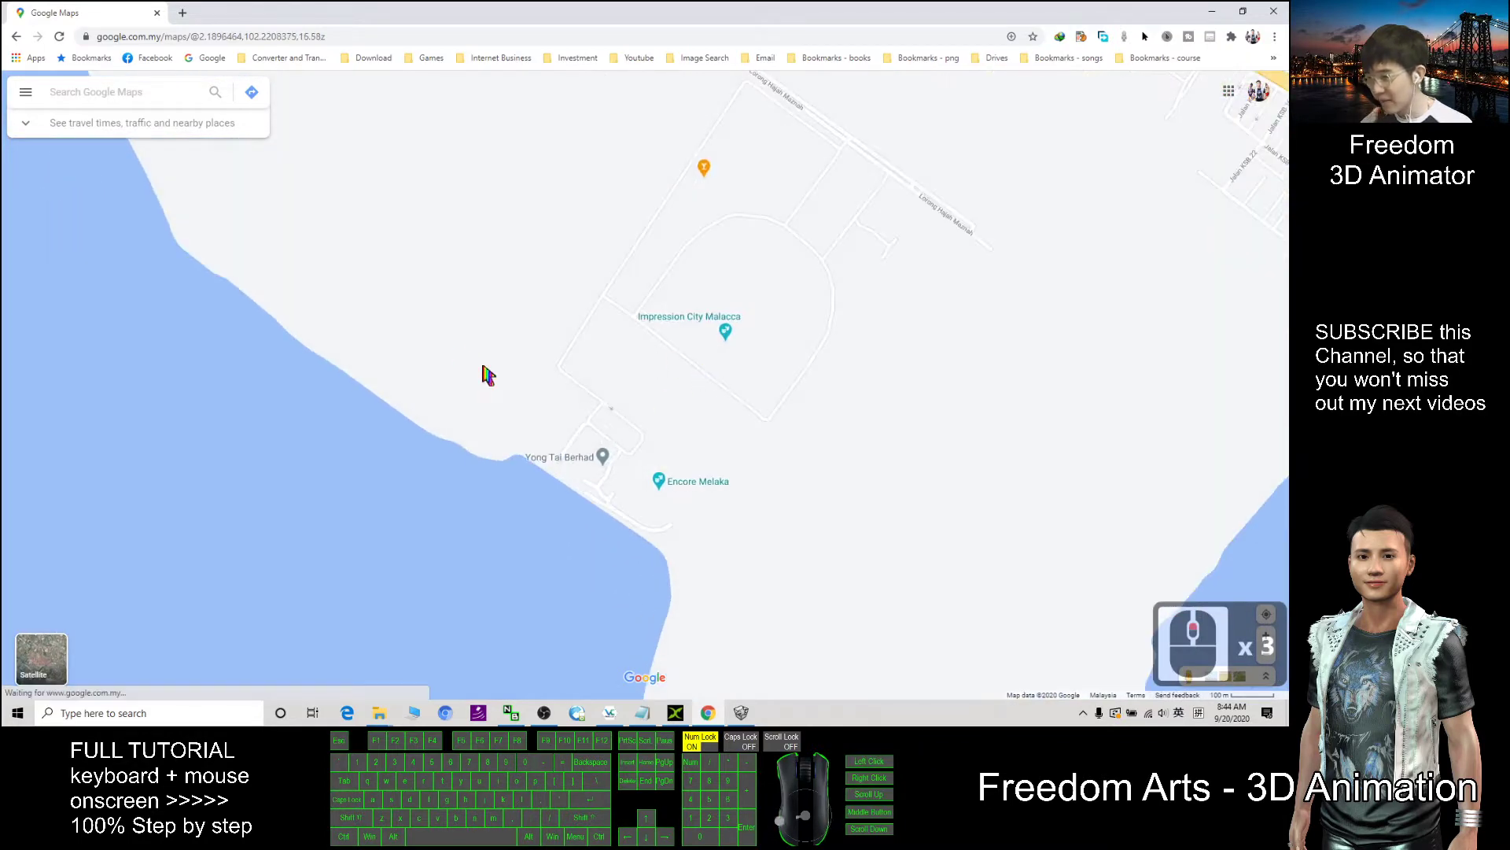
left_click(564, 347)
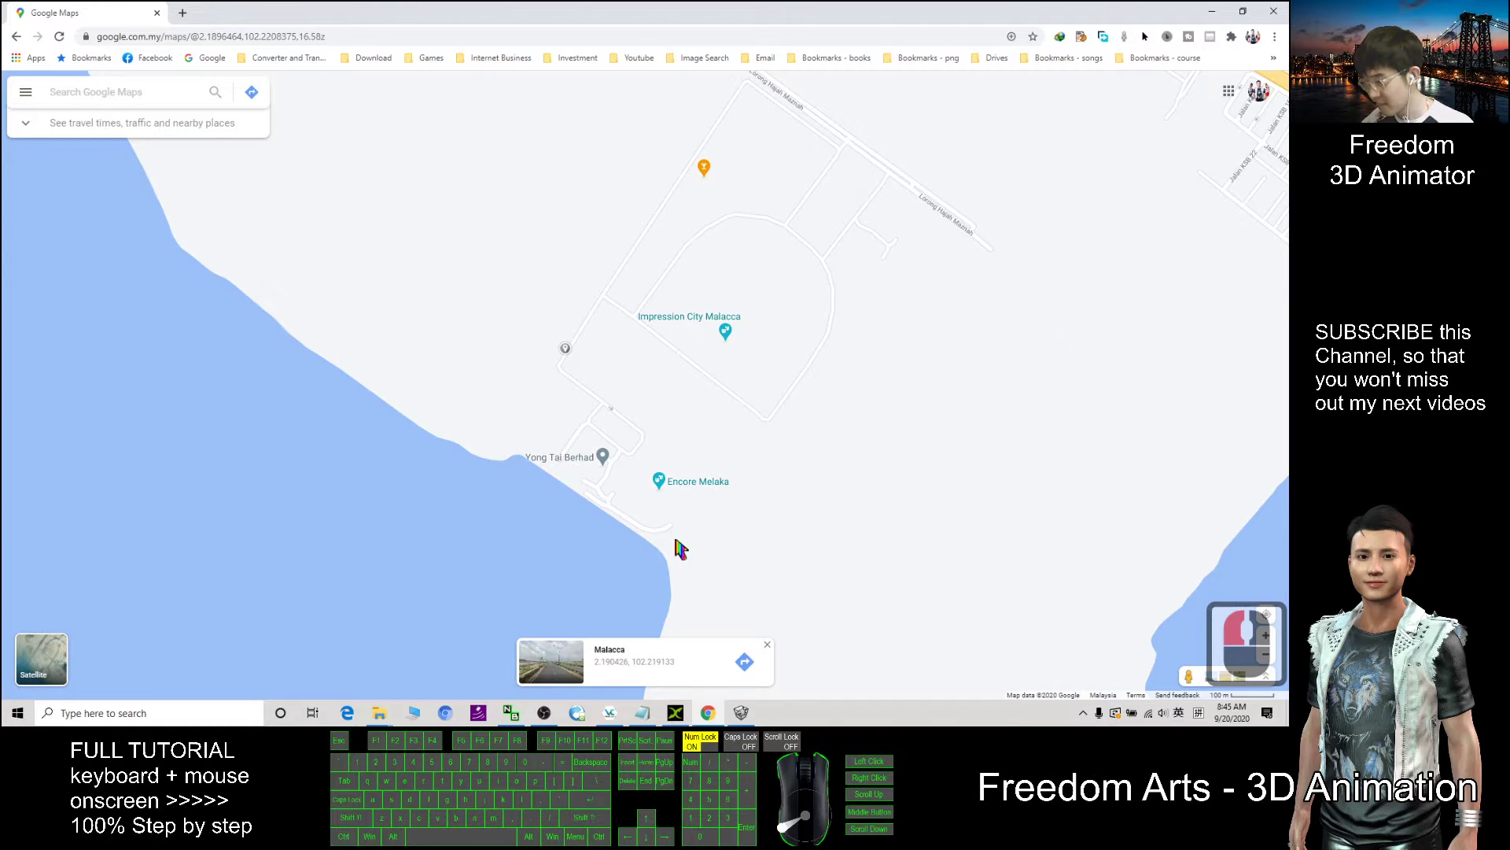
left_click(563, 367)
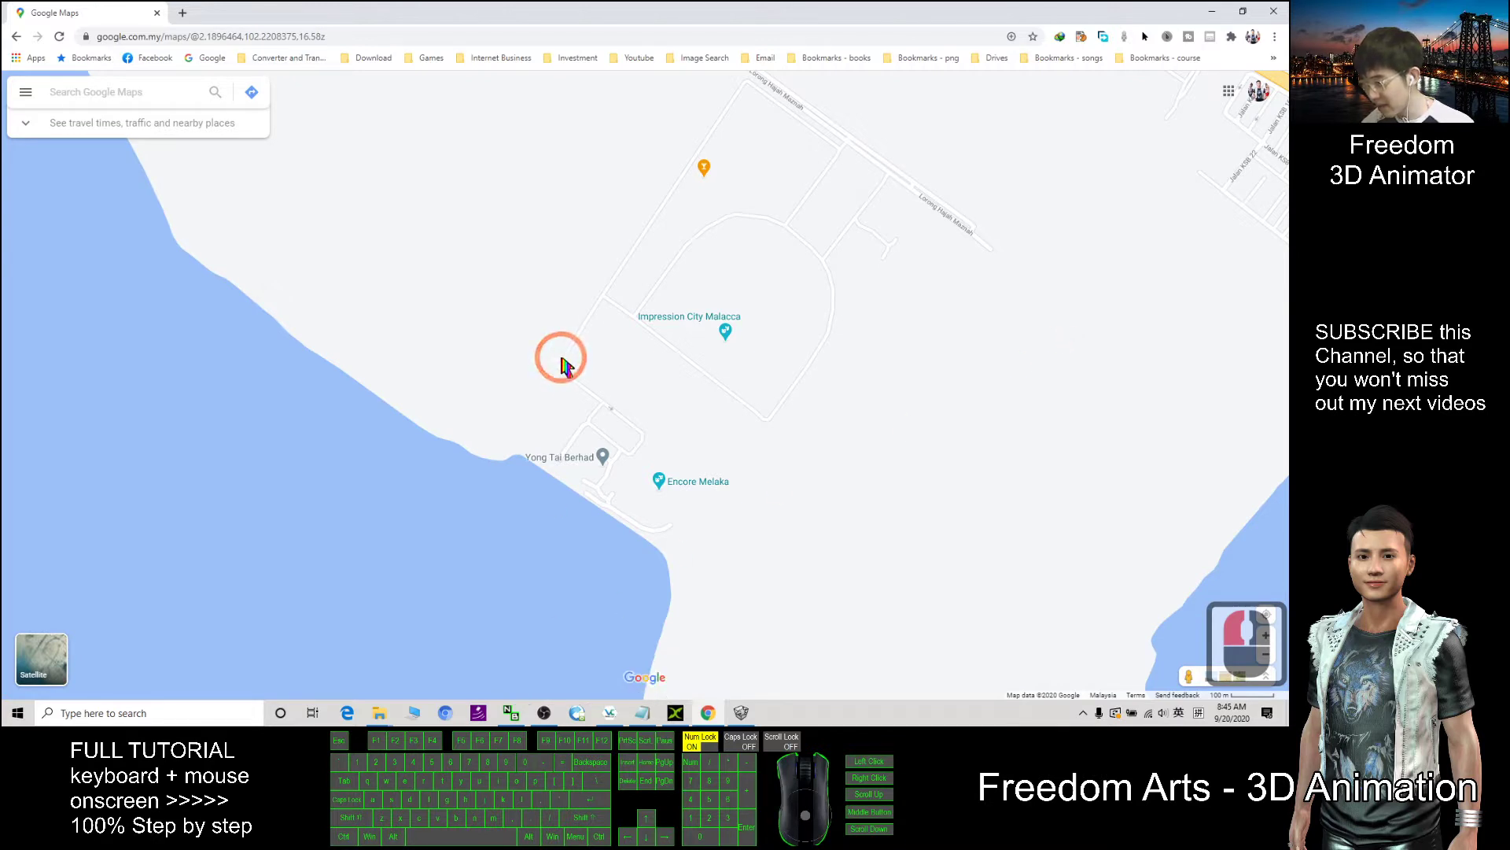
left_click(562, 359)
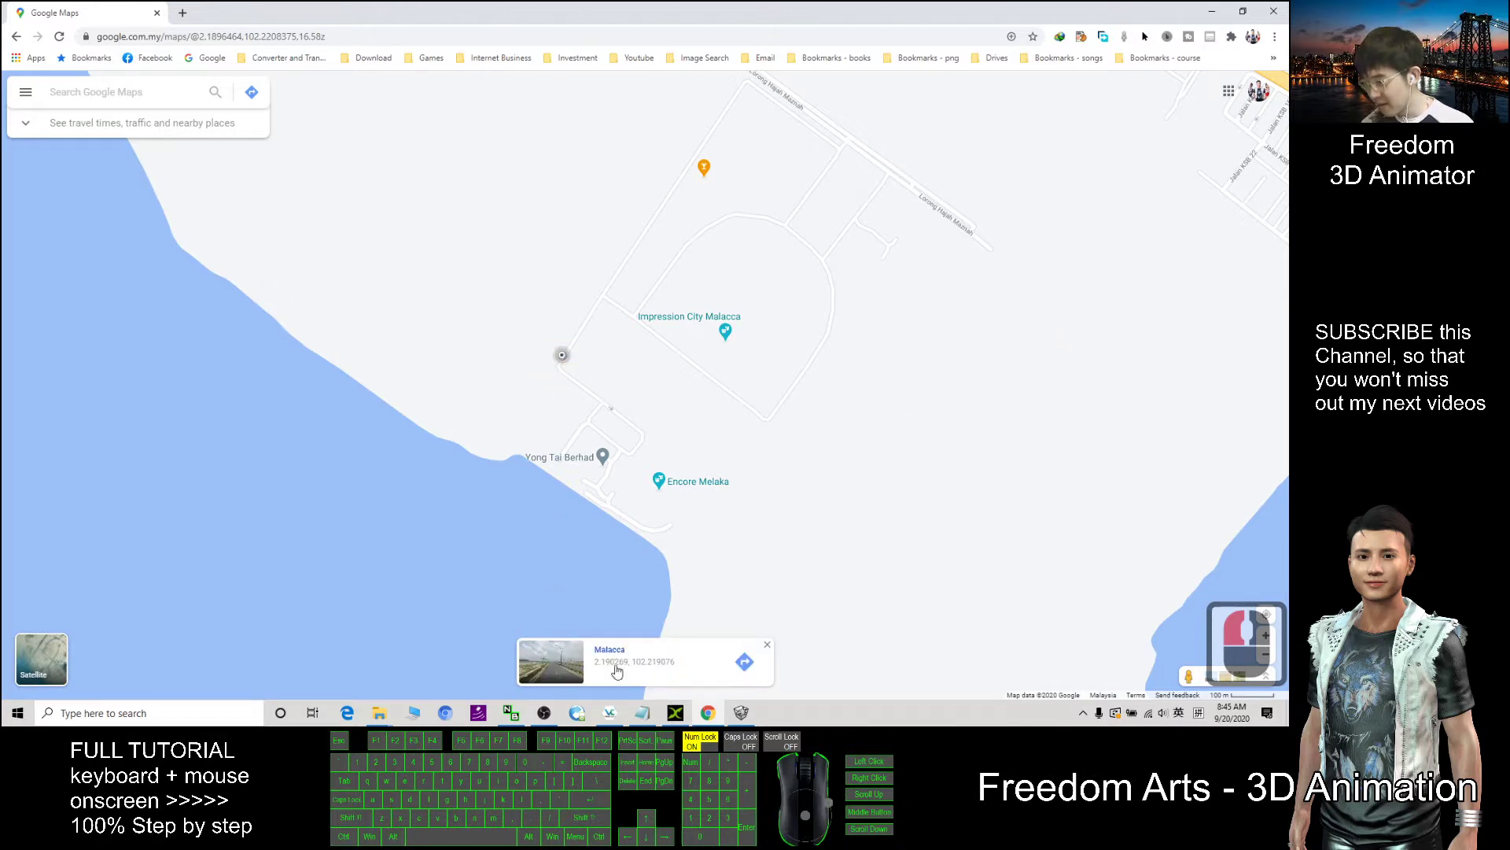
Step: Open Street View at the pin and look around along the road
left_click(543, 674)
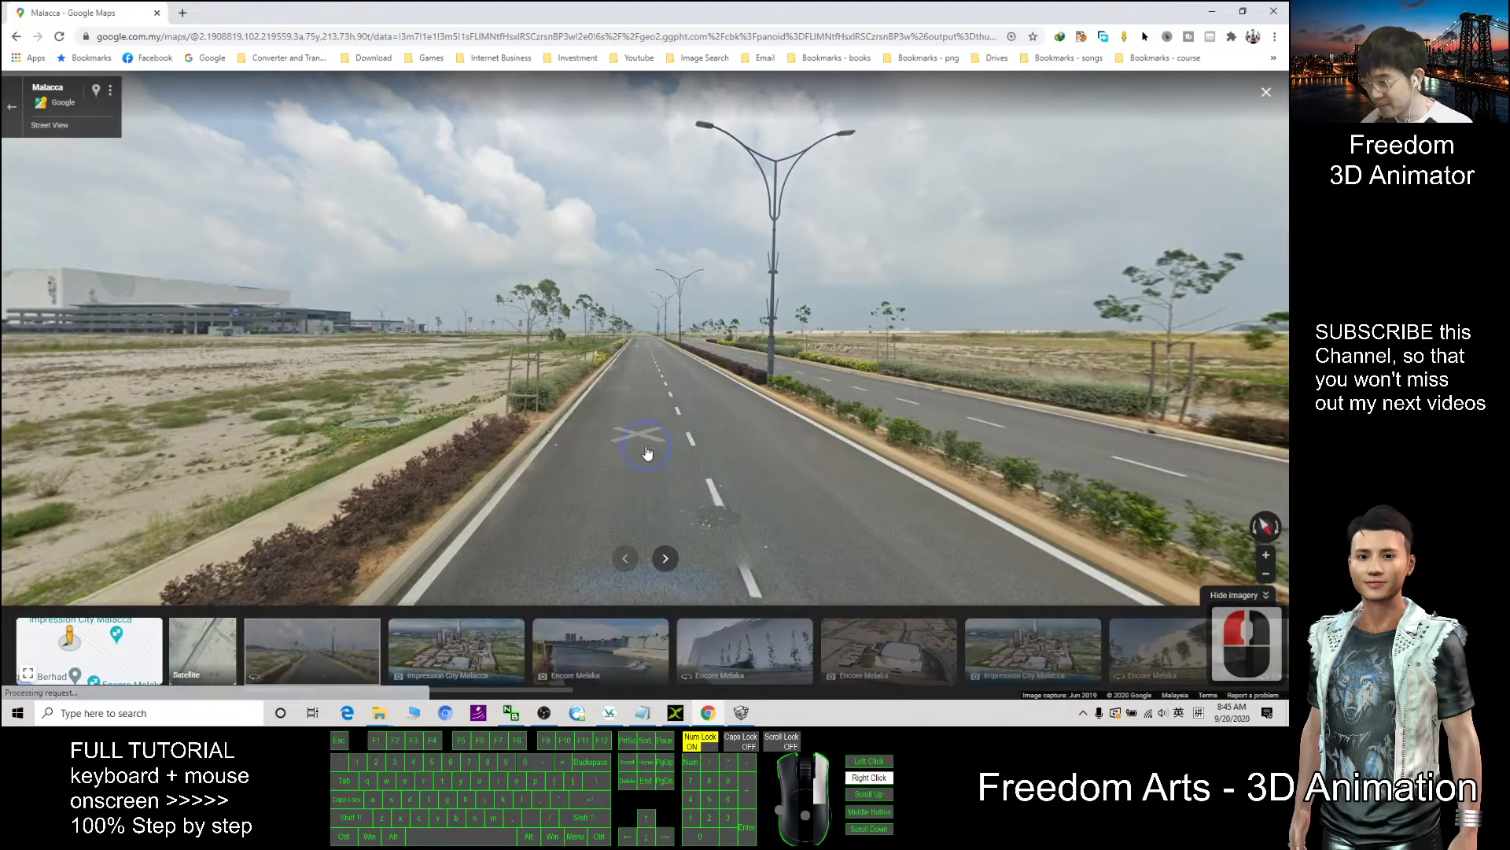
mouse_move(642, 439)
left_mouse_down()
mouse_move(868, 366)
mouse_move(995, 438)
left_mouse_up()
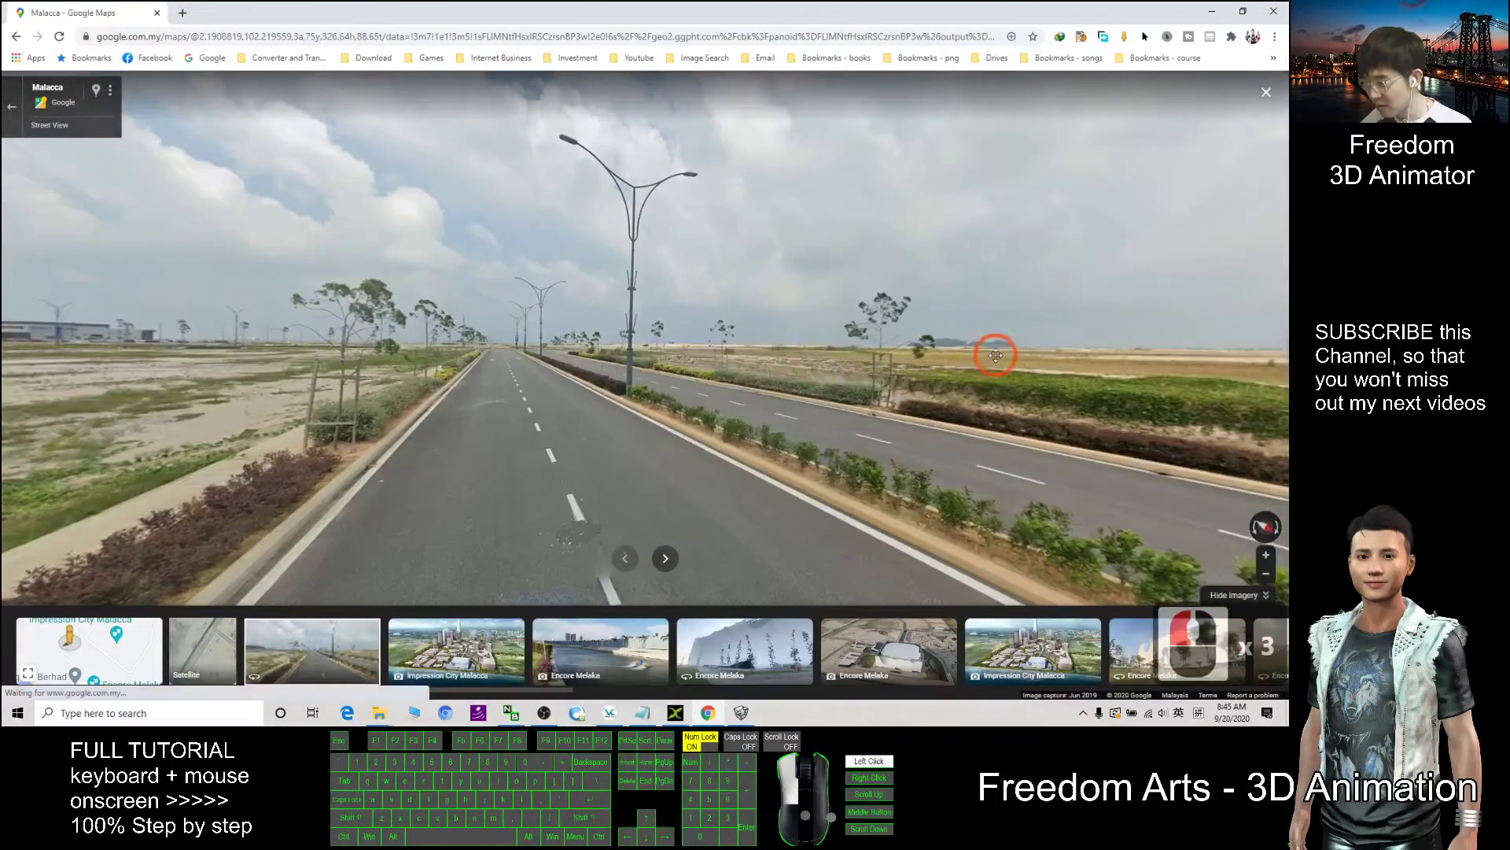
left_click(503, 358)
left_click_drag(503, 359, 787, 322)
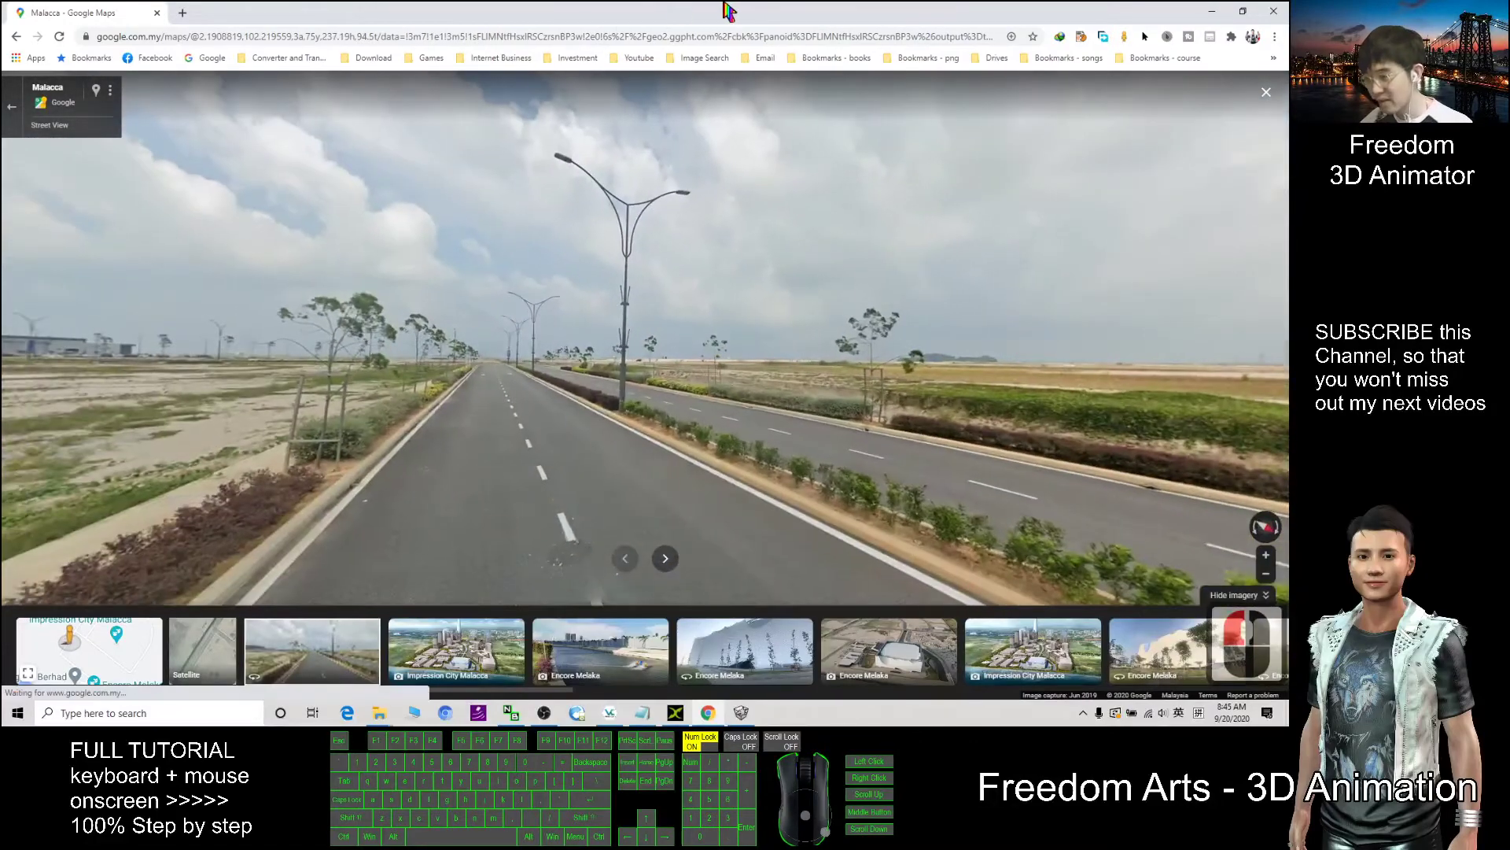
Step: Minimize the browser, game builder and notes windows to reach the StreetViewGrabber zip
left_click(1211, 12)
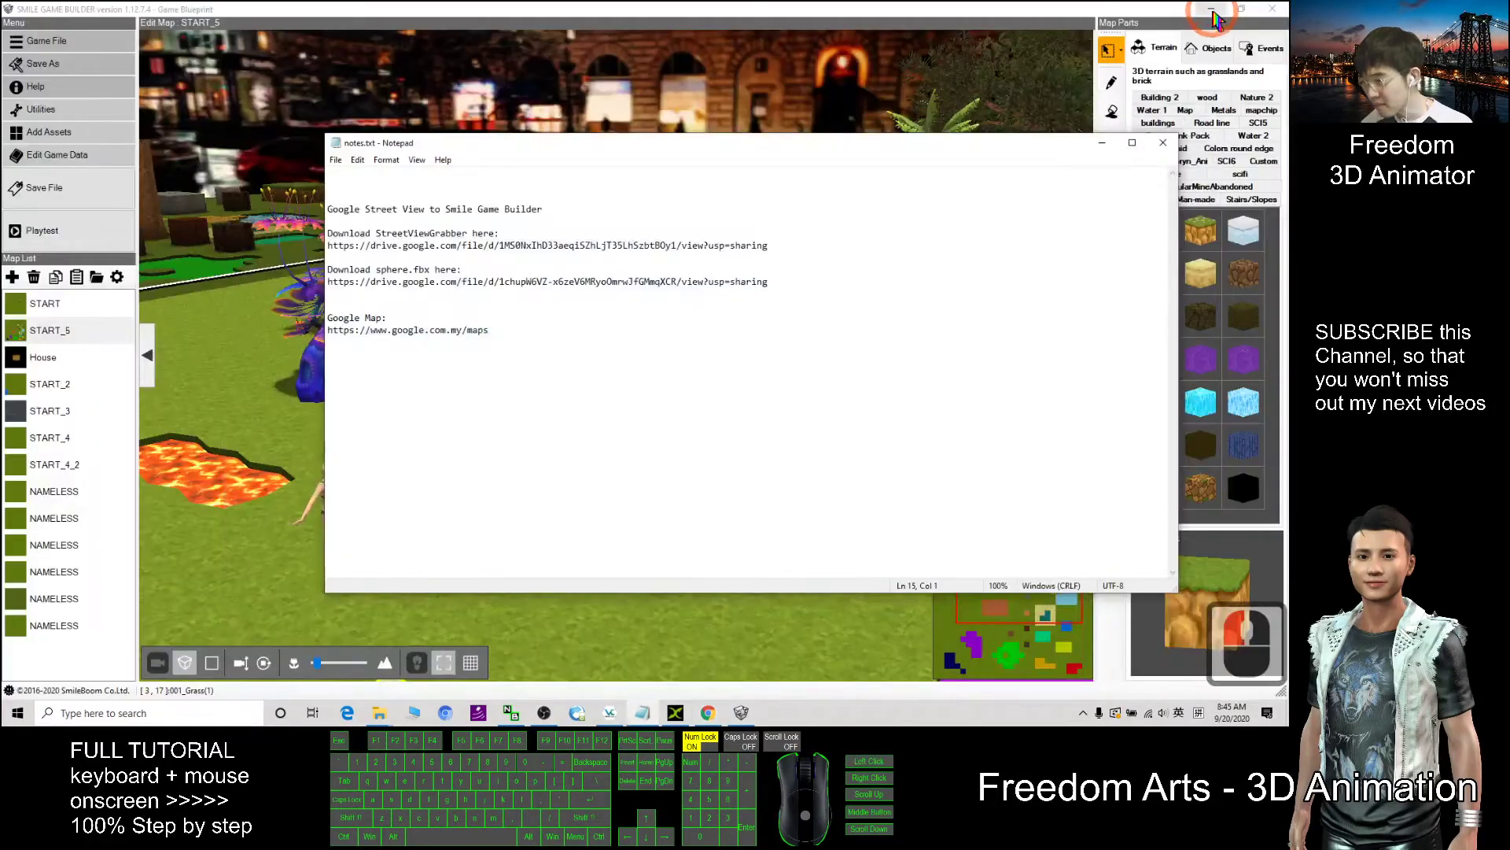
left_click(1218, 17)
left_click(1207, 11)
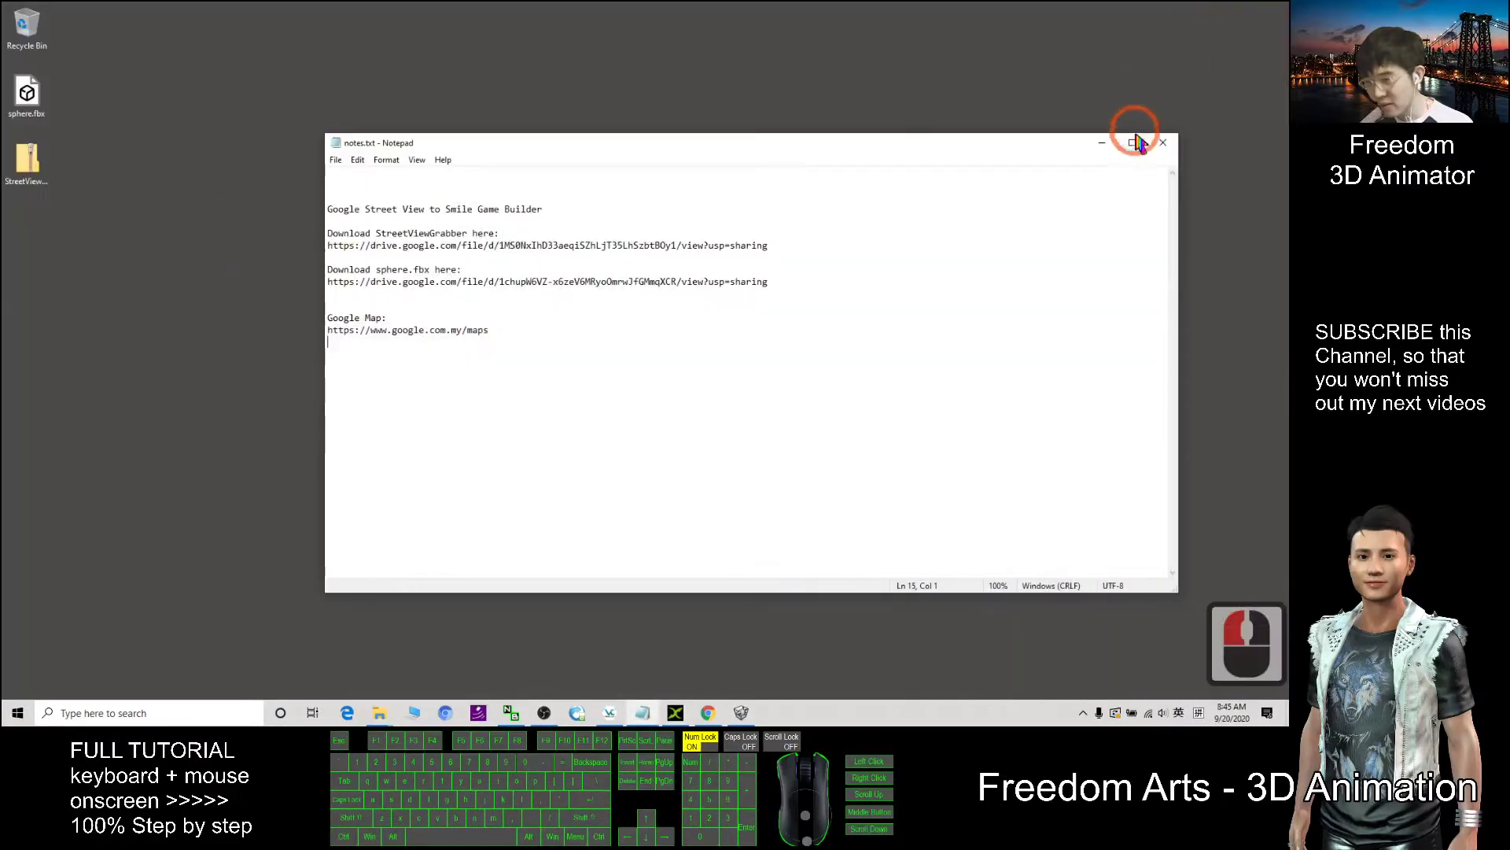
left_click(1101, 143)
double_click(46, 195)
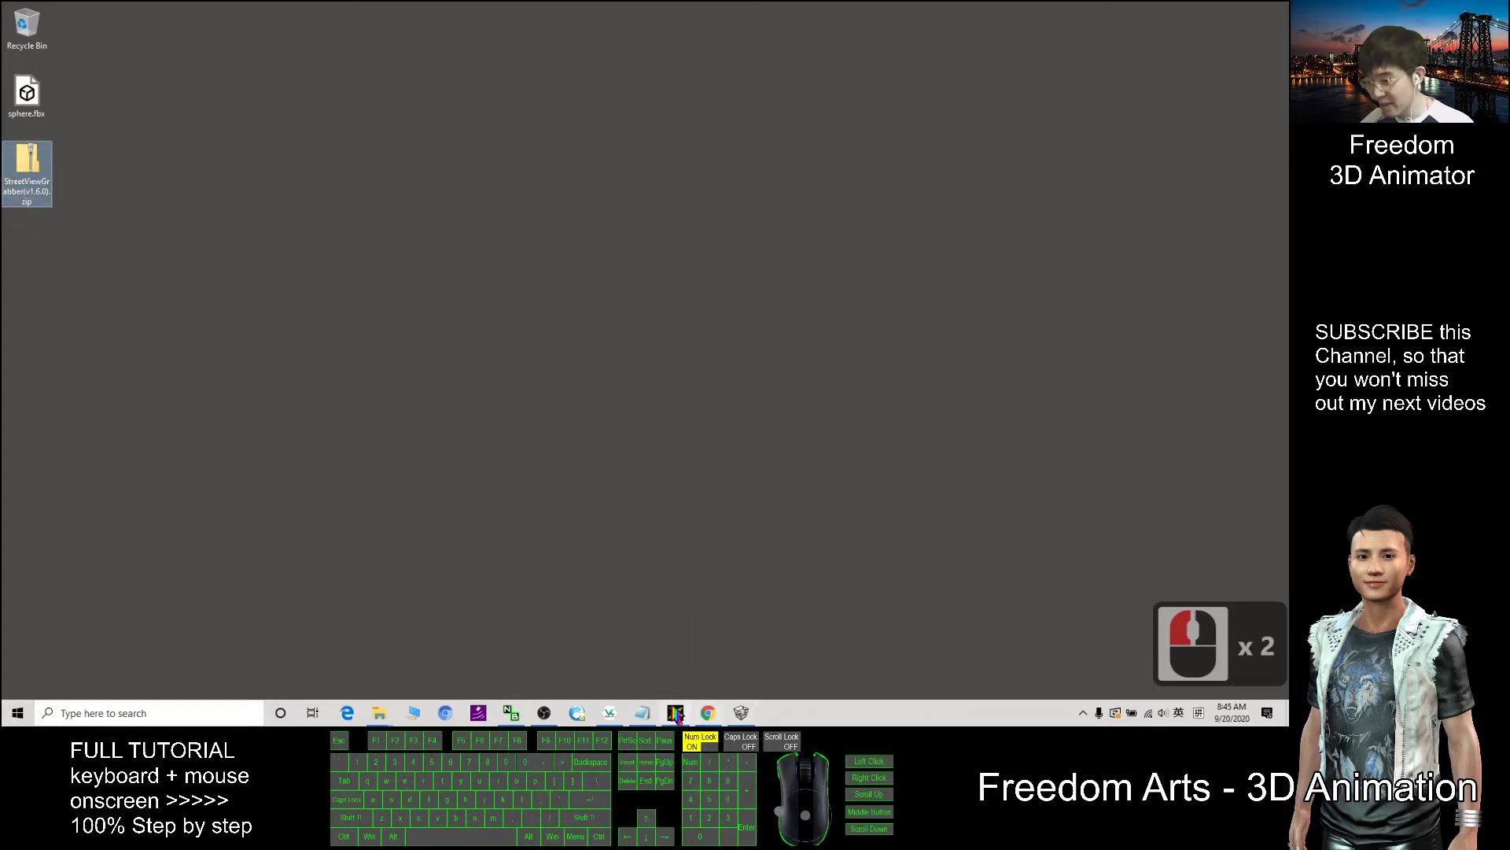
Step: Review the StreetViewGrabber download link in the notes, then hide Notepad
left_click(642, 713)
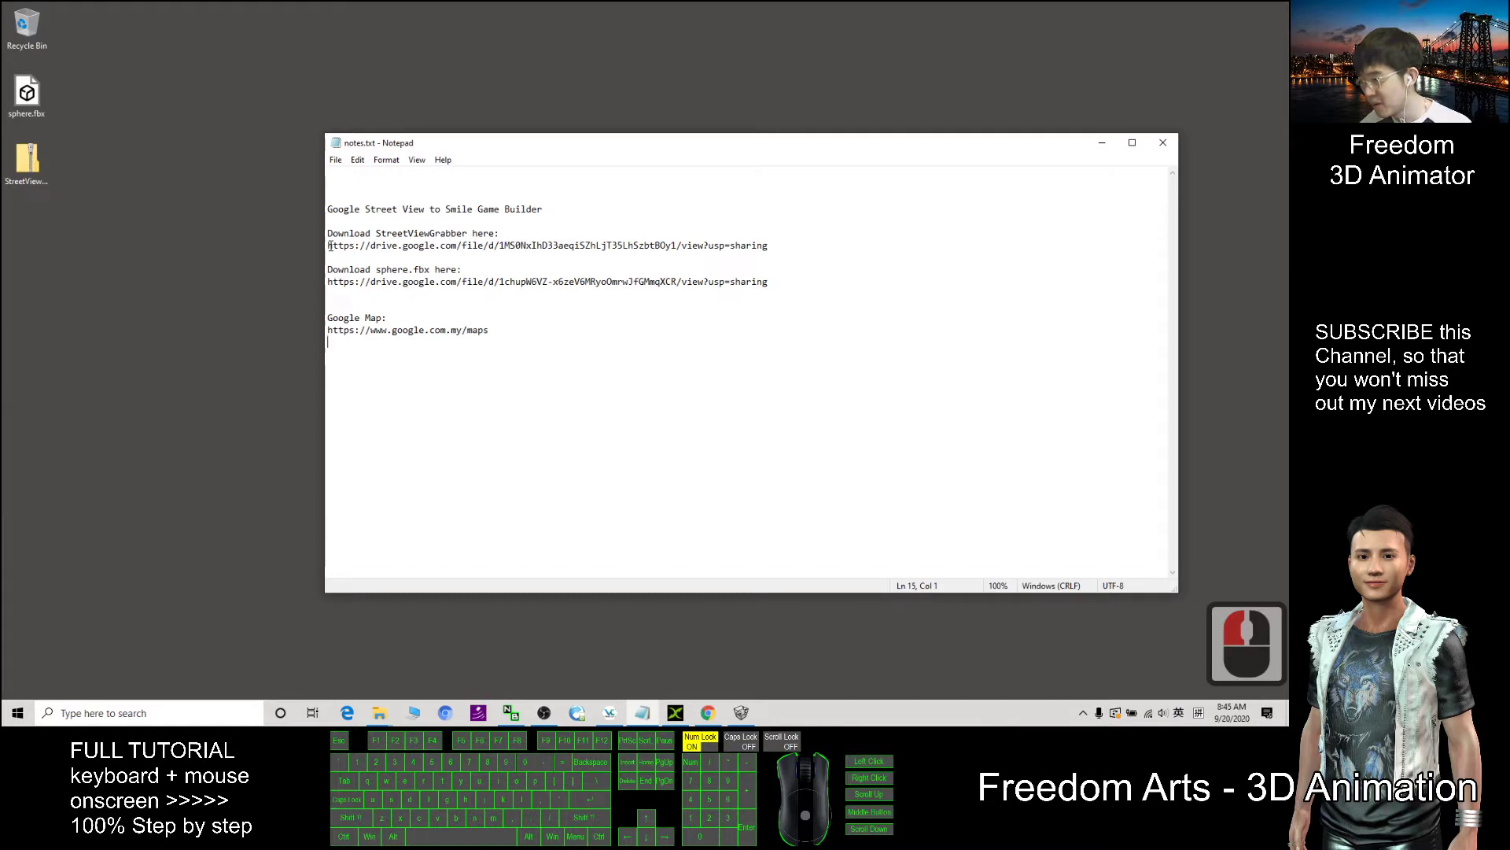
left_click_drag(330, 246, 783, 245)
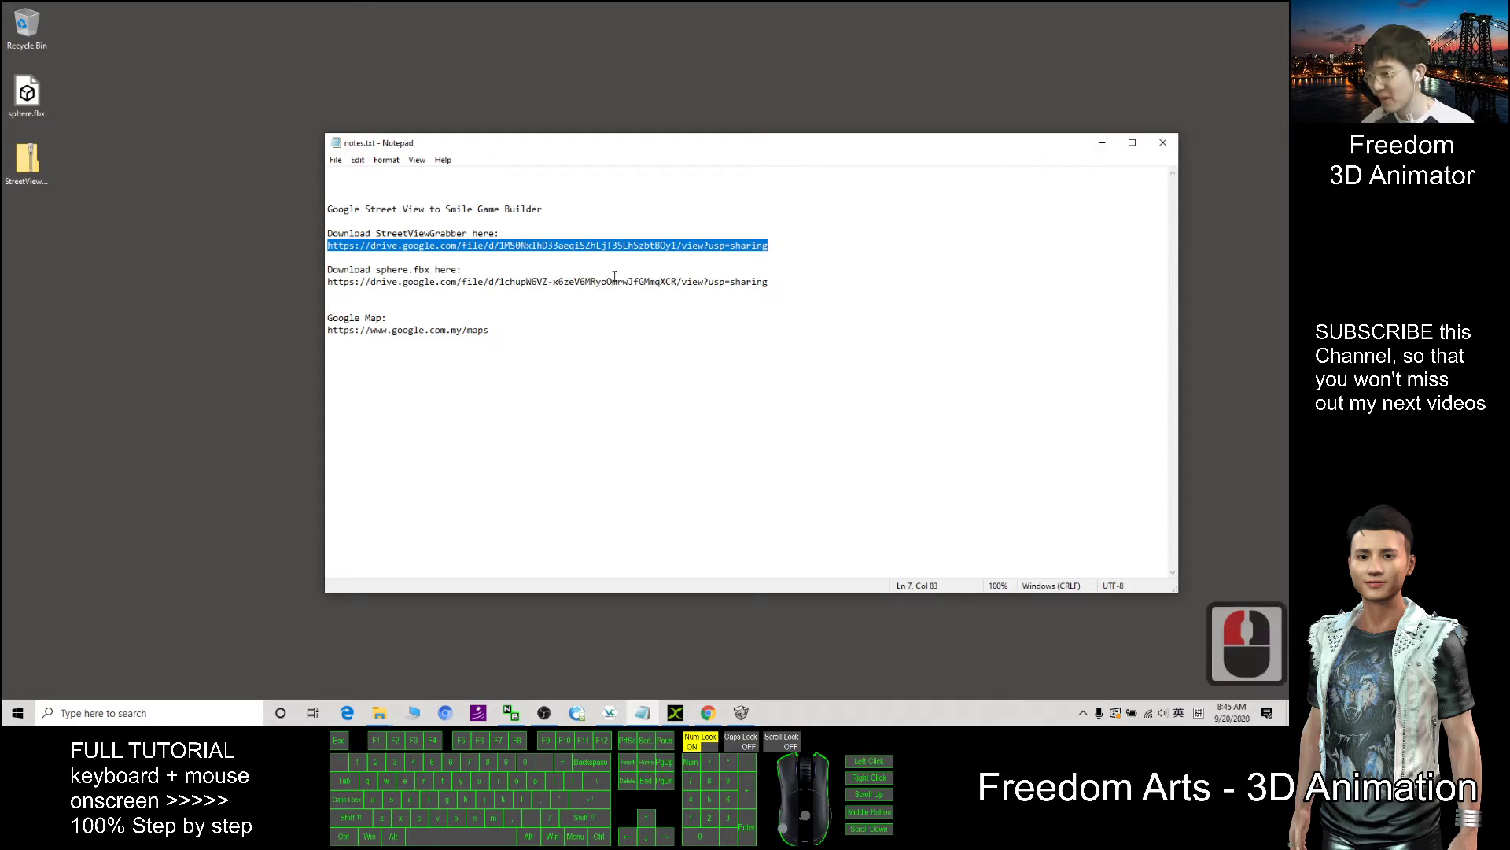
left_click(484, 269)
left_click(27, 161)
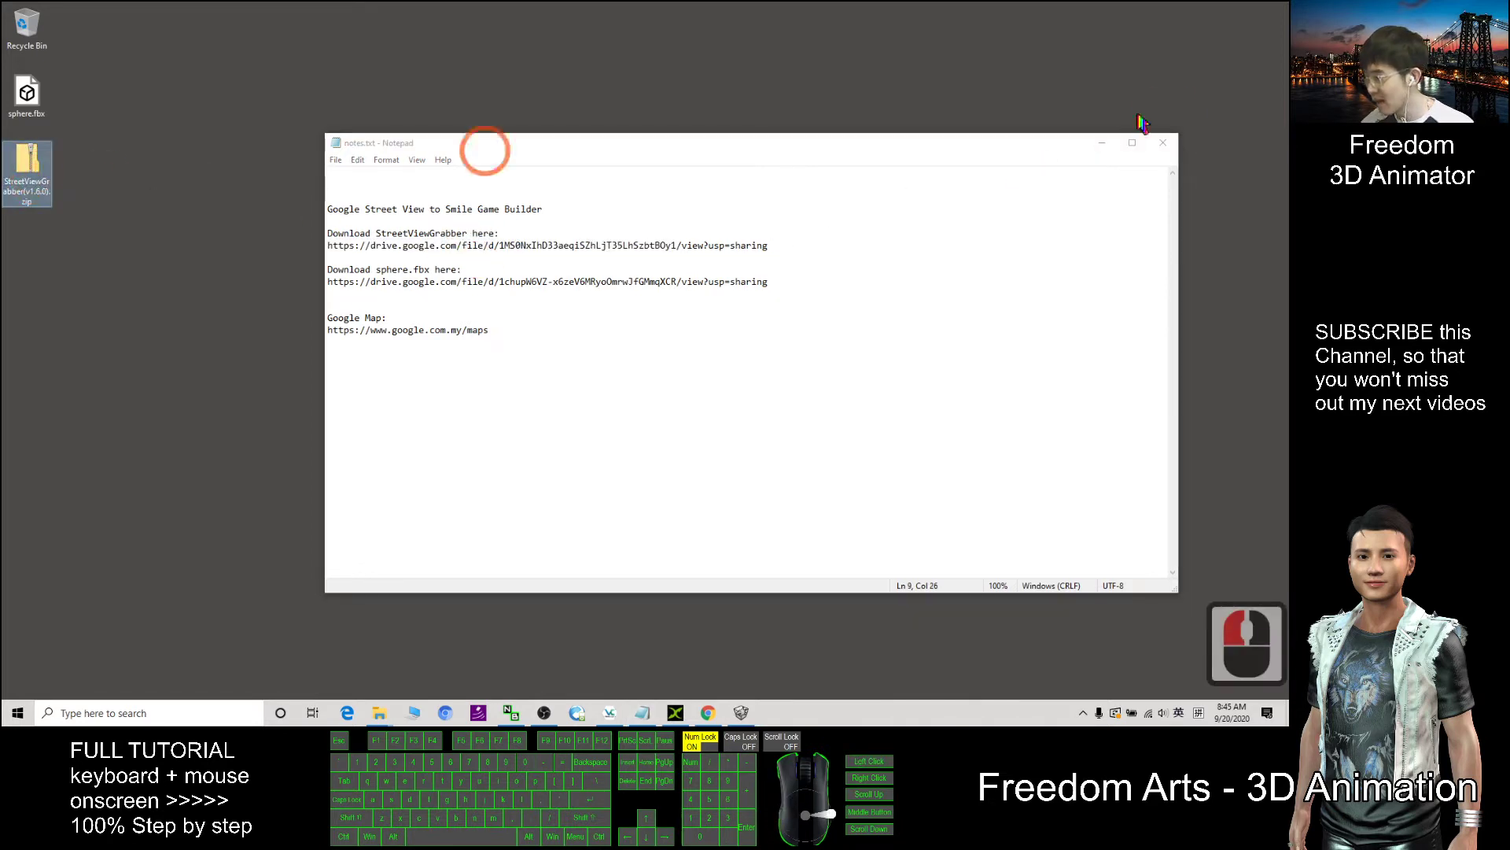
left_click(1102, 142)
Step: Extract the StreetViewGrabber zip to the desktop with Extract All
right_click(31, 167)
left_click(82, 204)
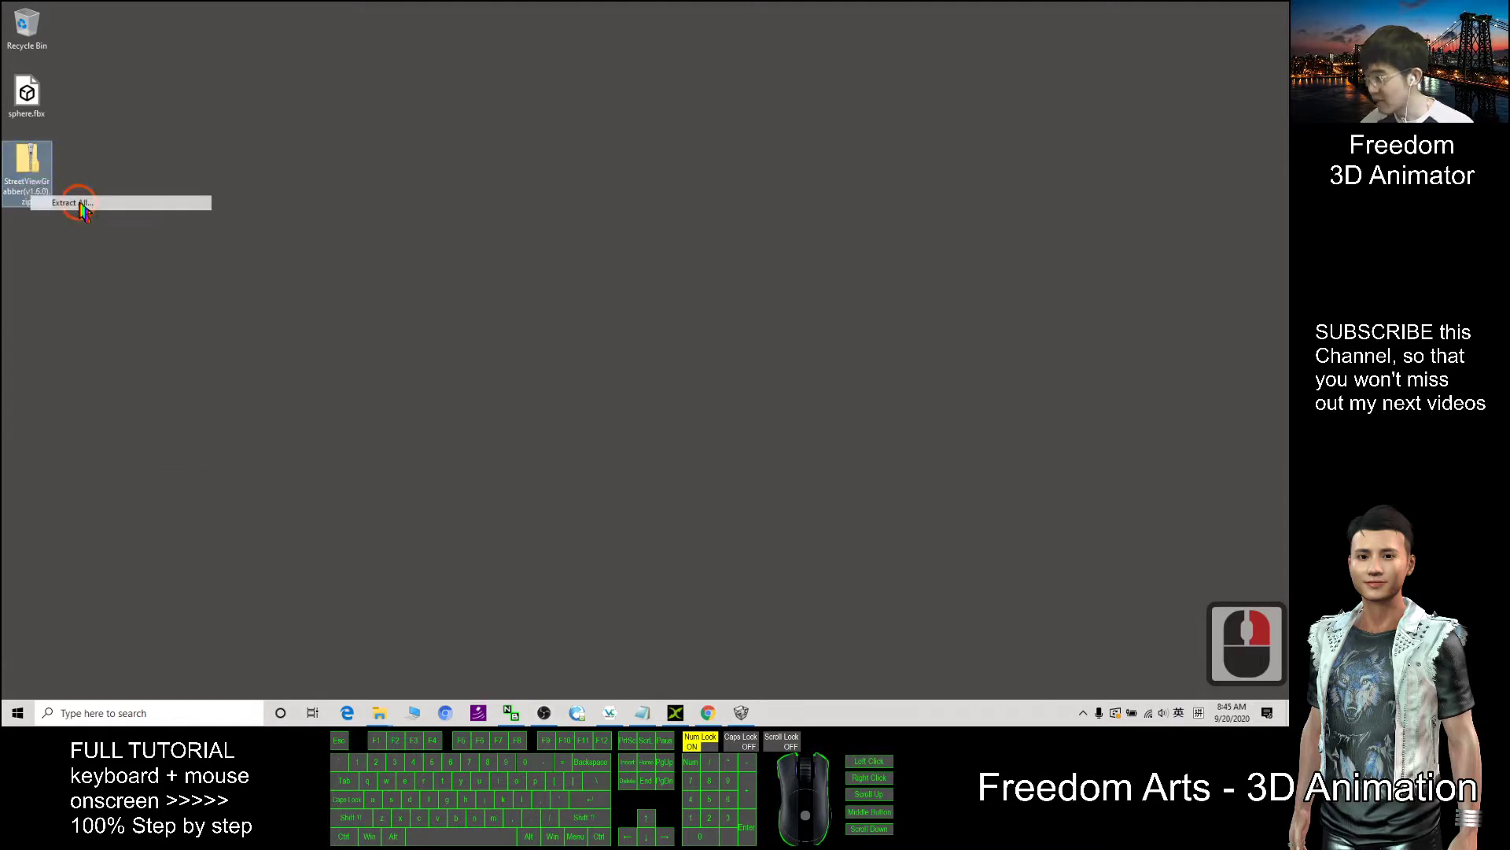
left_click(770, 486)
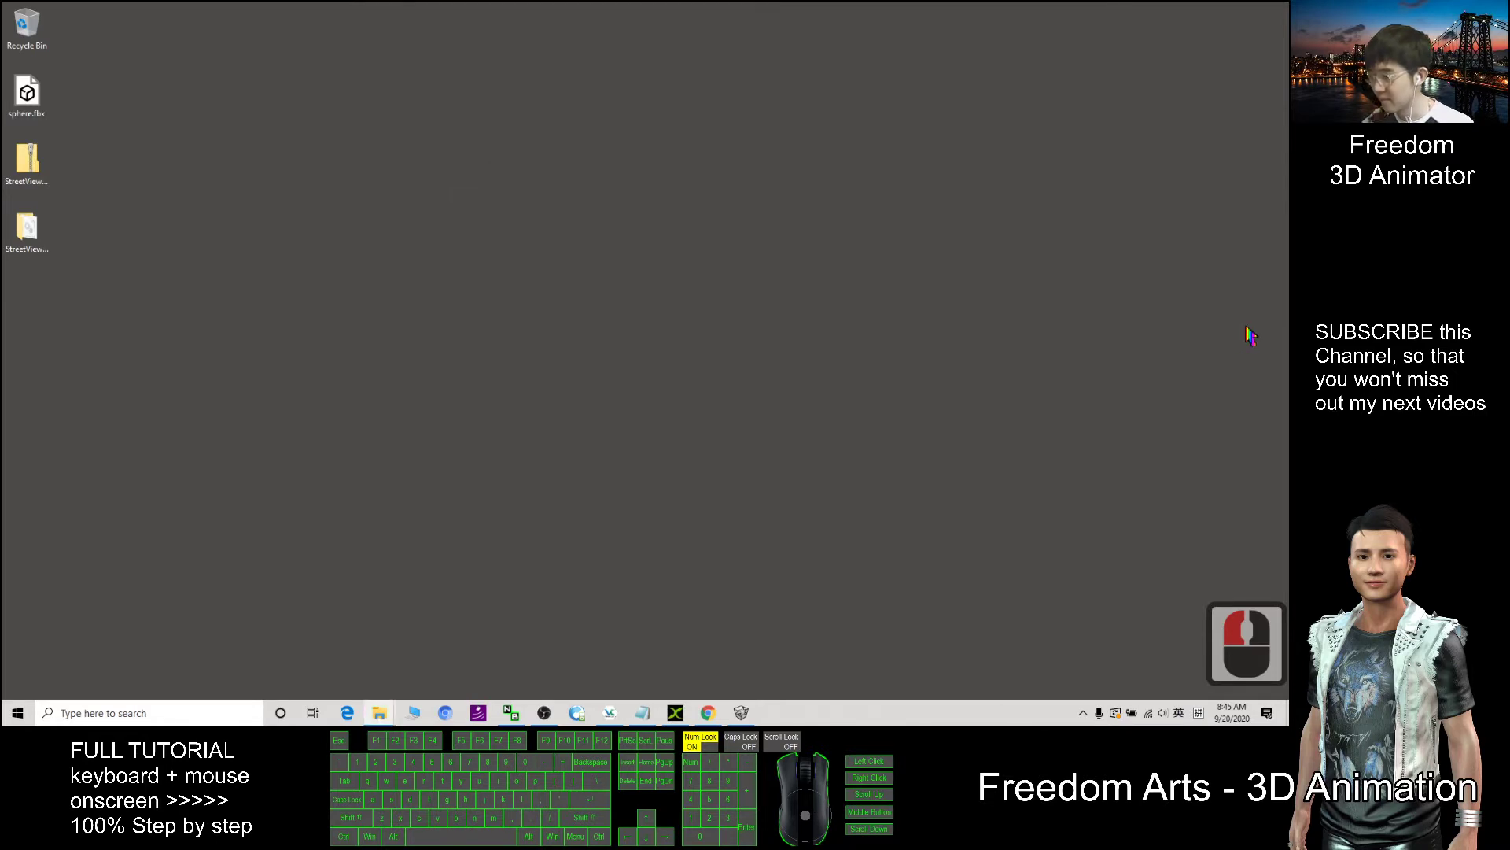
Step: Launch svgrab.exe from the extracted StreetViewGrabber folder
left_click(694, 118)
left_click_drag(694, 118, 530, 84)
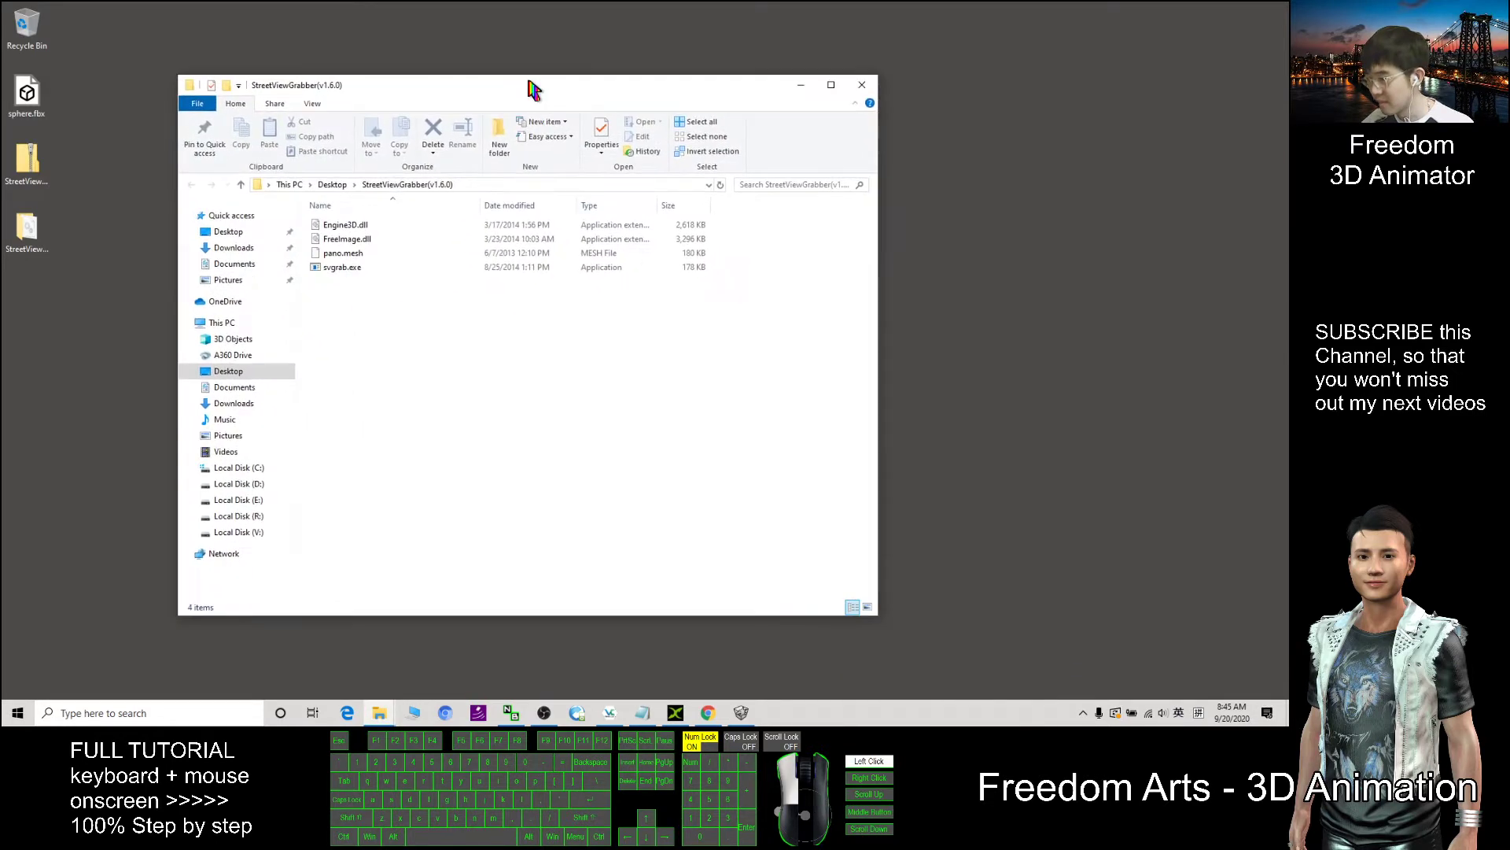
left_click(381, 268)
left_click_drag(401, 307, 406, 211)
left_click(404, 188)
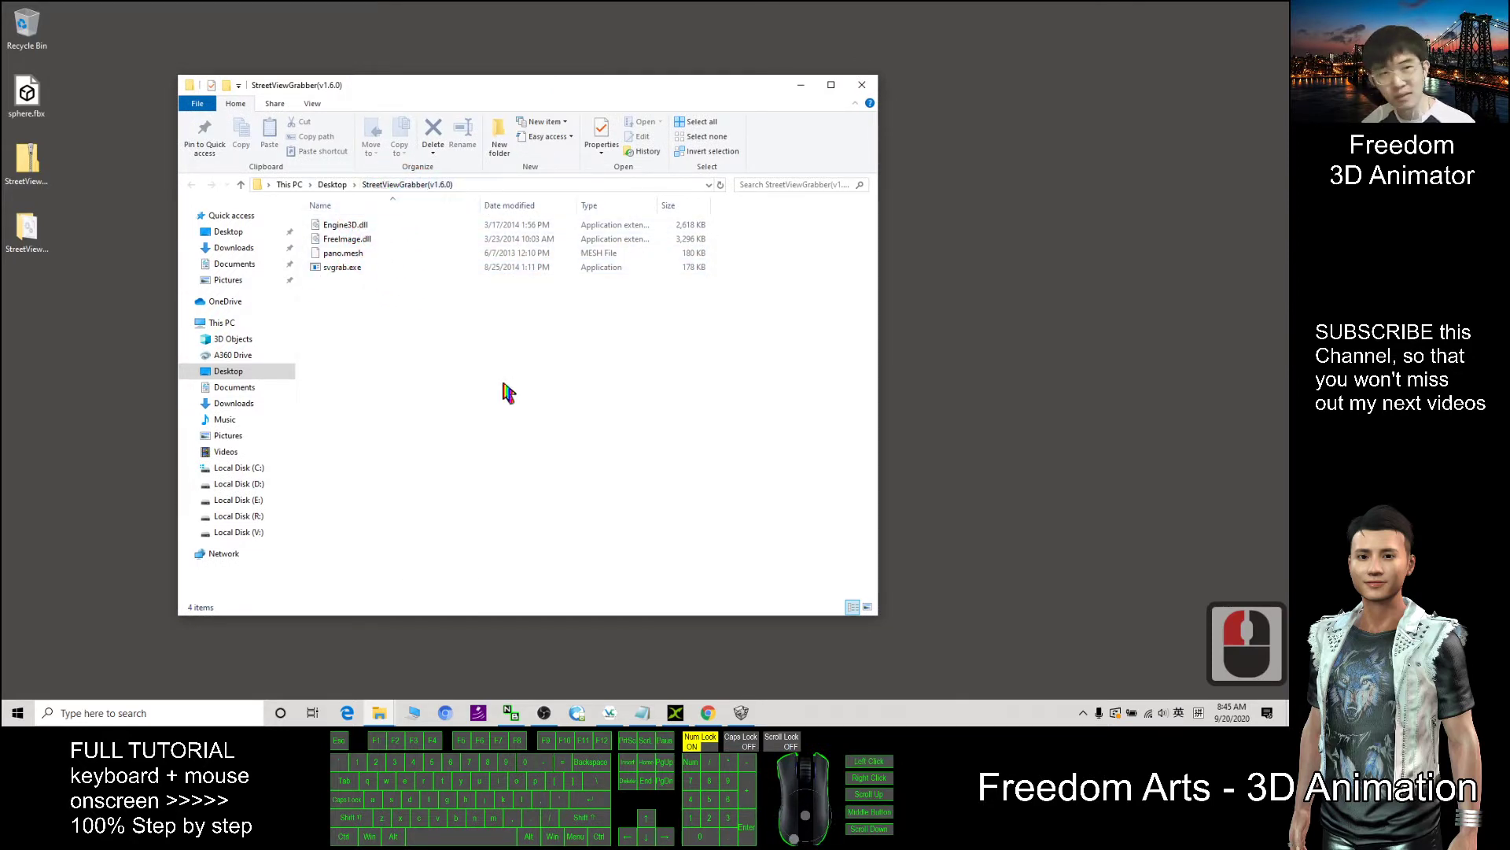
left_click(332, 270)
double_click(332, 270)
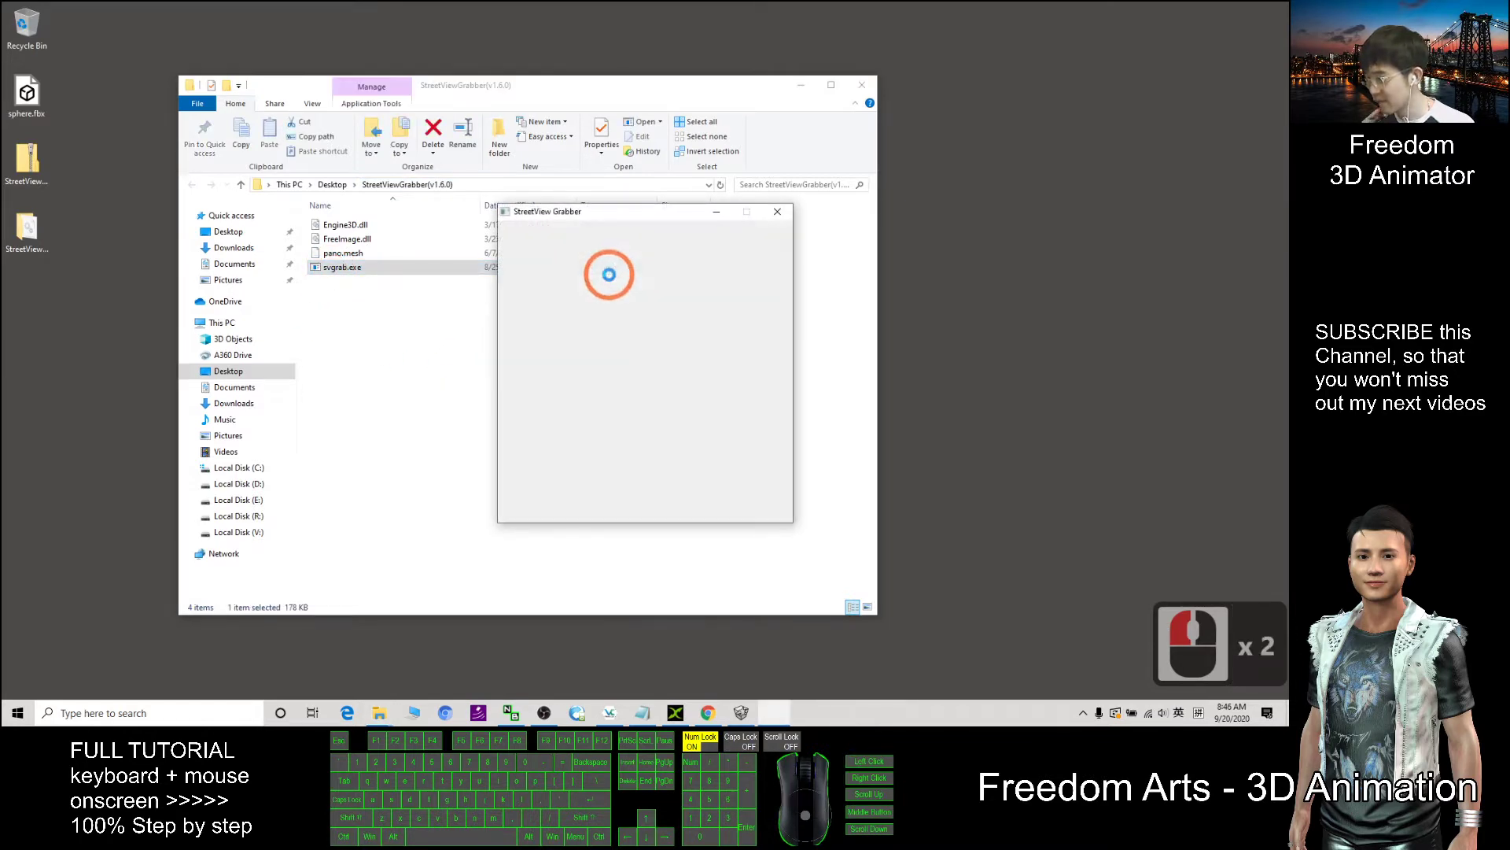
left_click_drag(672, 212, 662, 218)
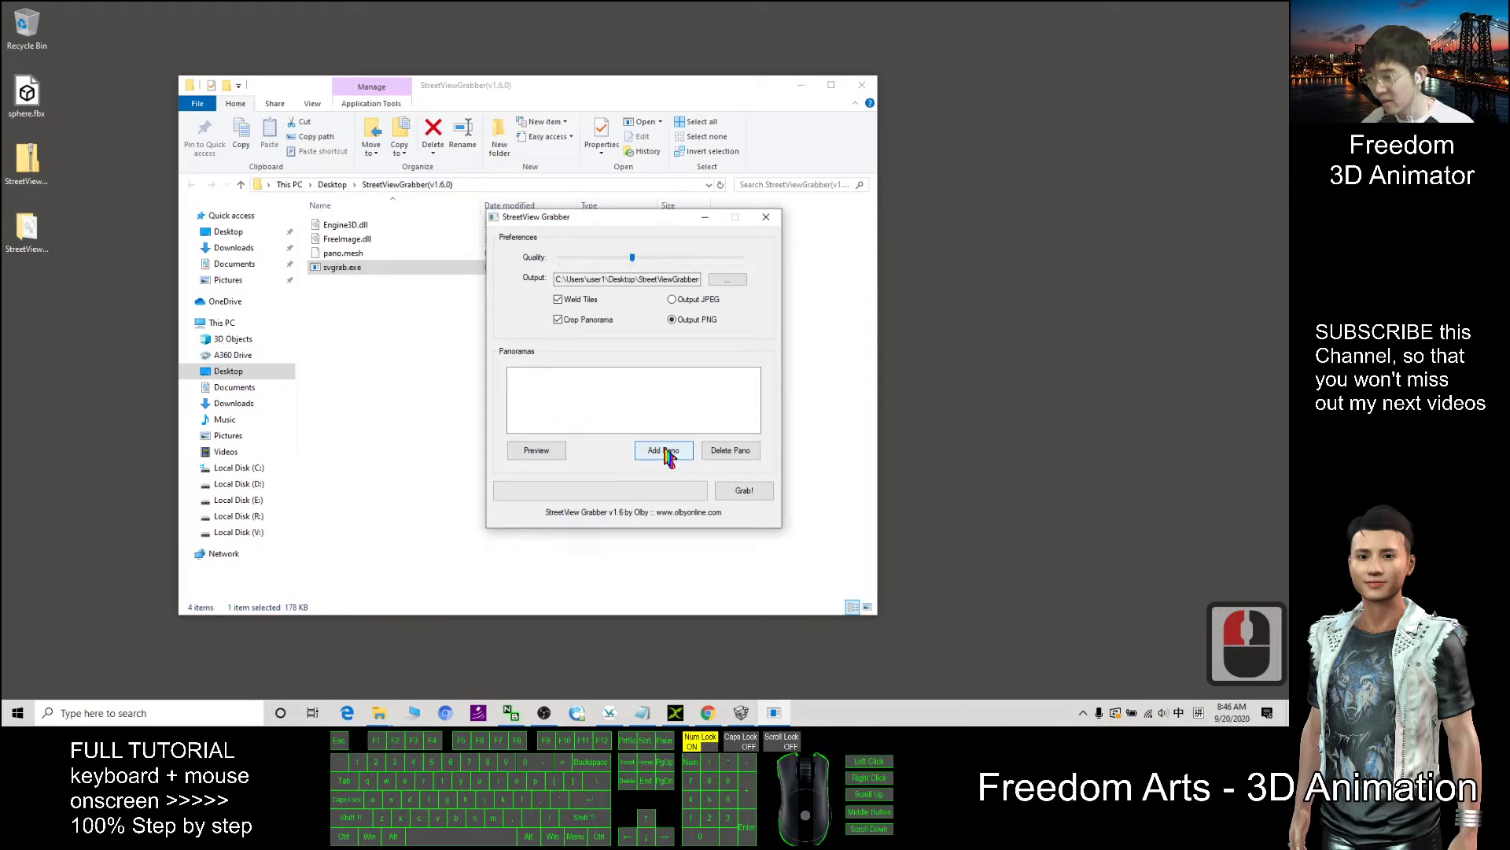
Step: Try Add Pano, decline the clipboard import, and dismiss the empty Panorama ID prompt
left_click(667, 453)
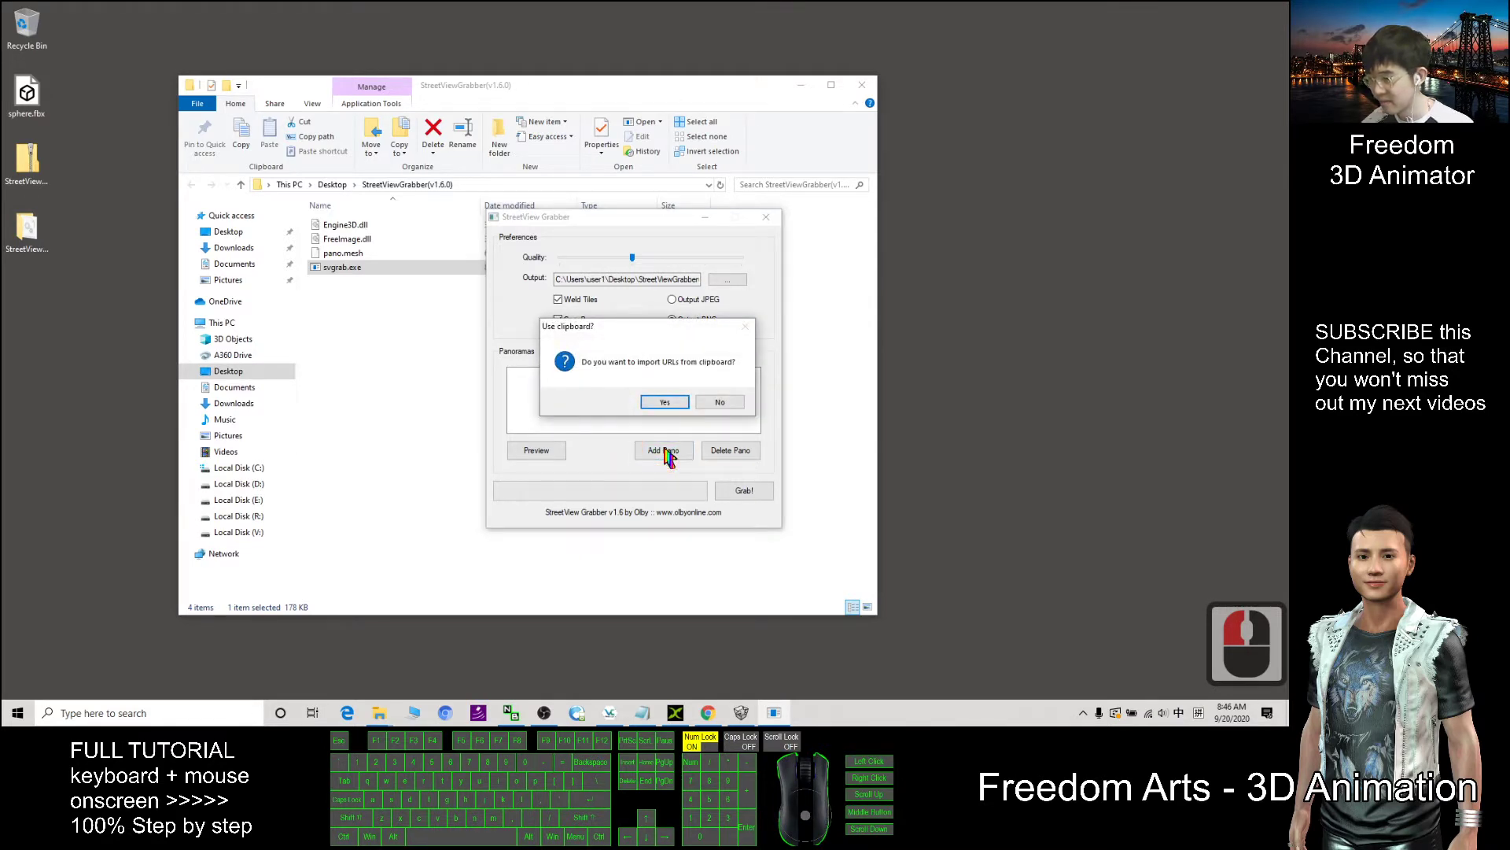
left_click(733, 409)
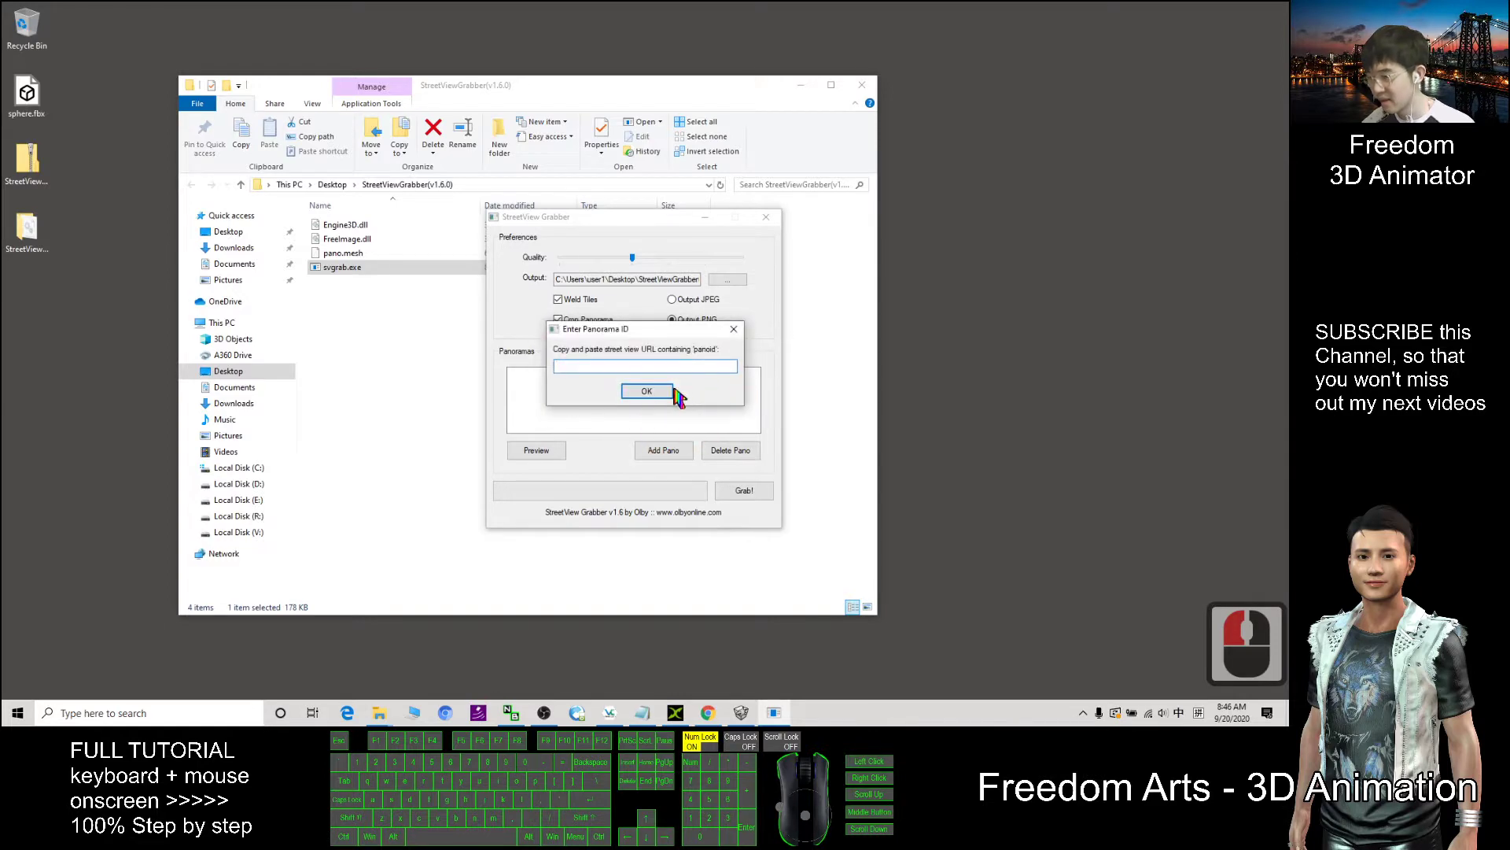
left_click(736, 330)
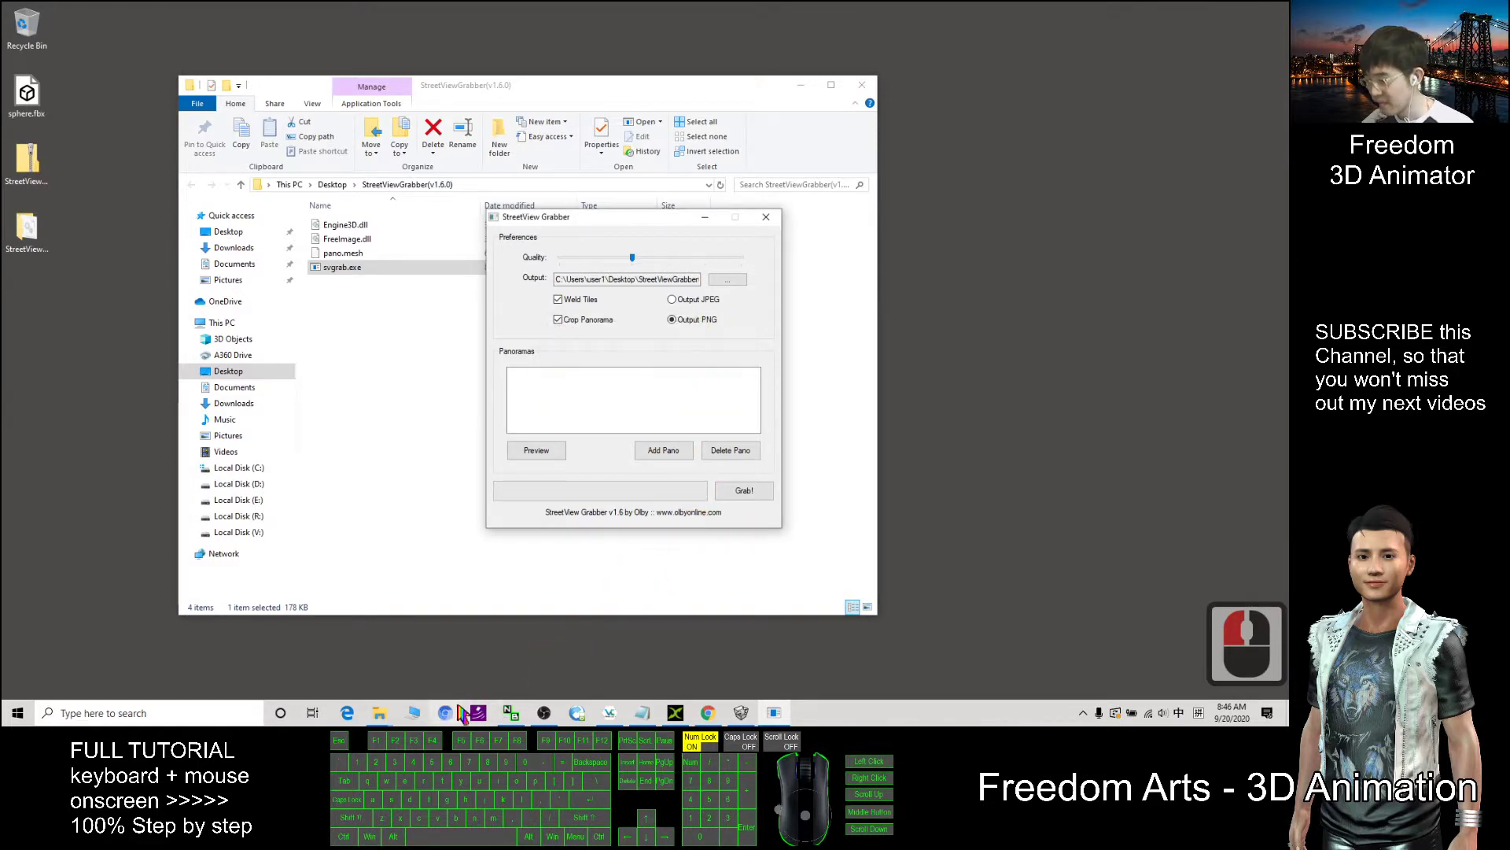
Step: Copy the Street View page URL from the browser with Ctrl+C
left_click(708, 712)
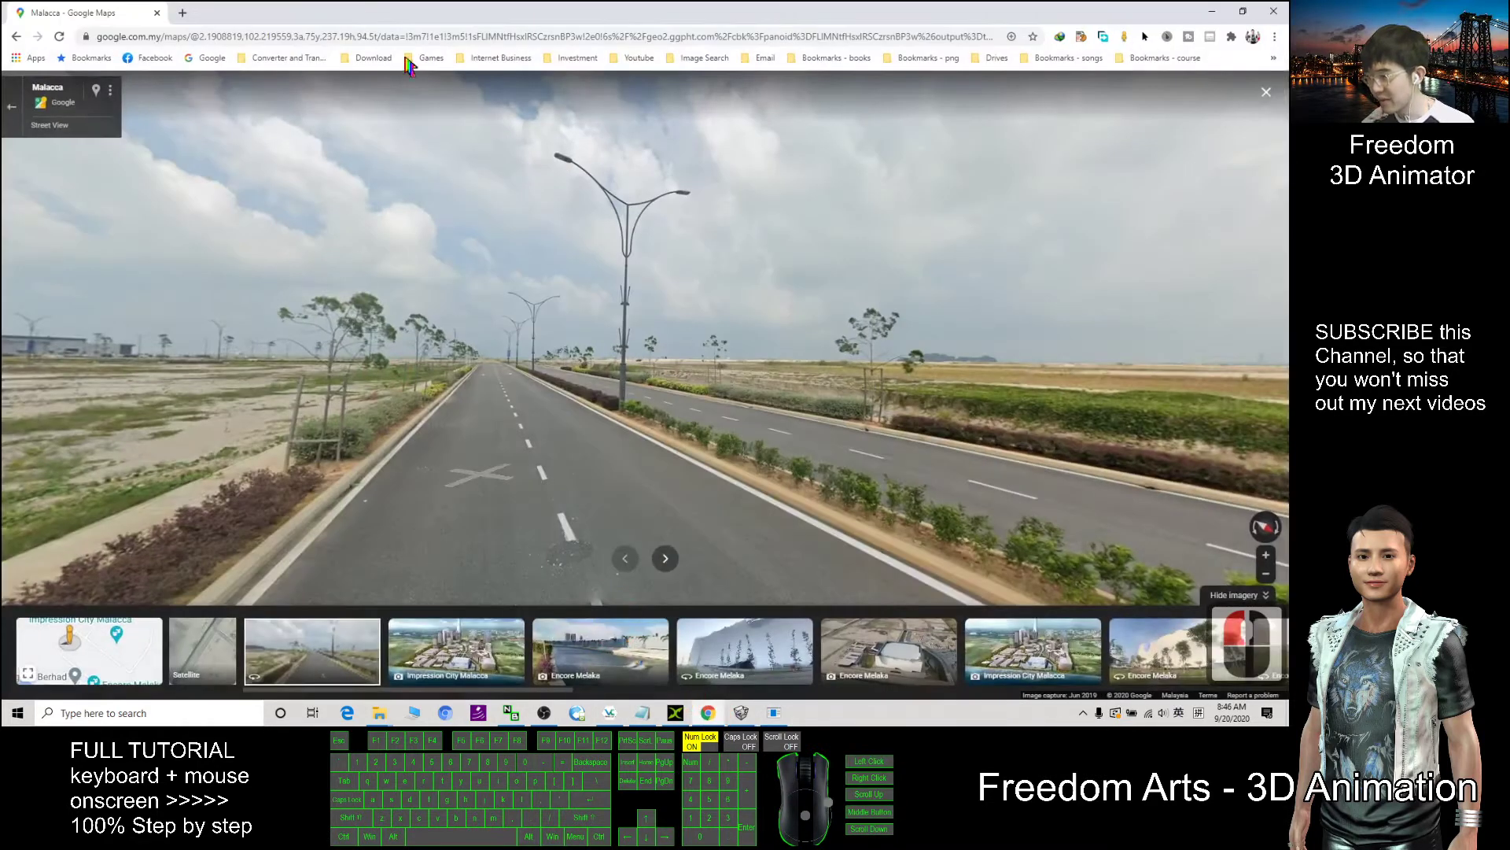
left_click(428, 32)
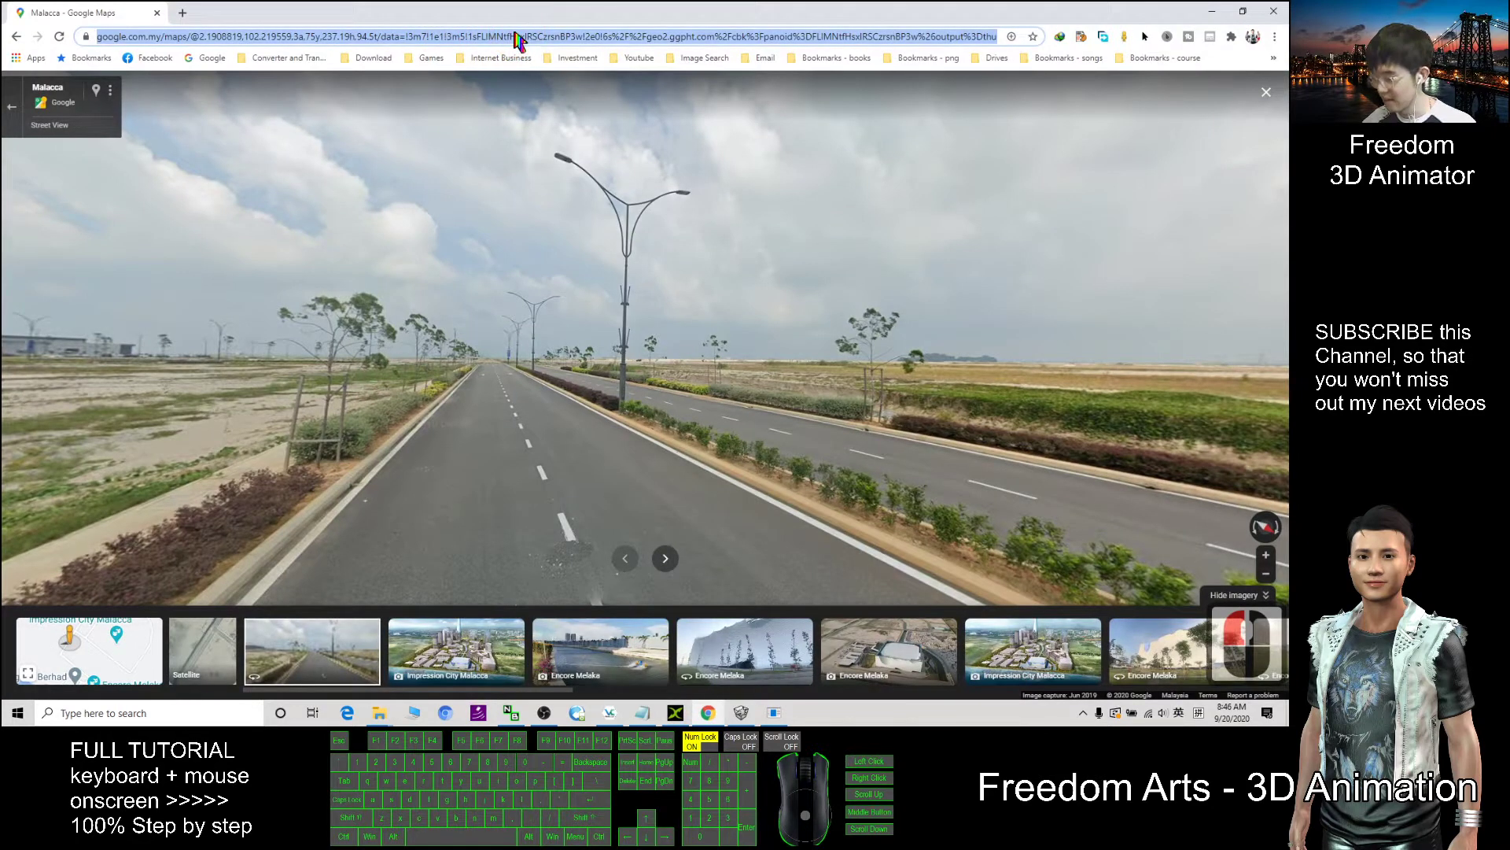
key("ctrl+c")
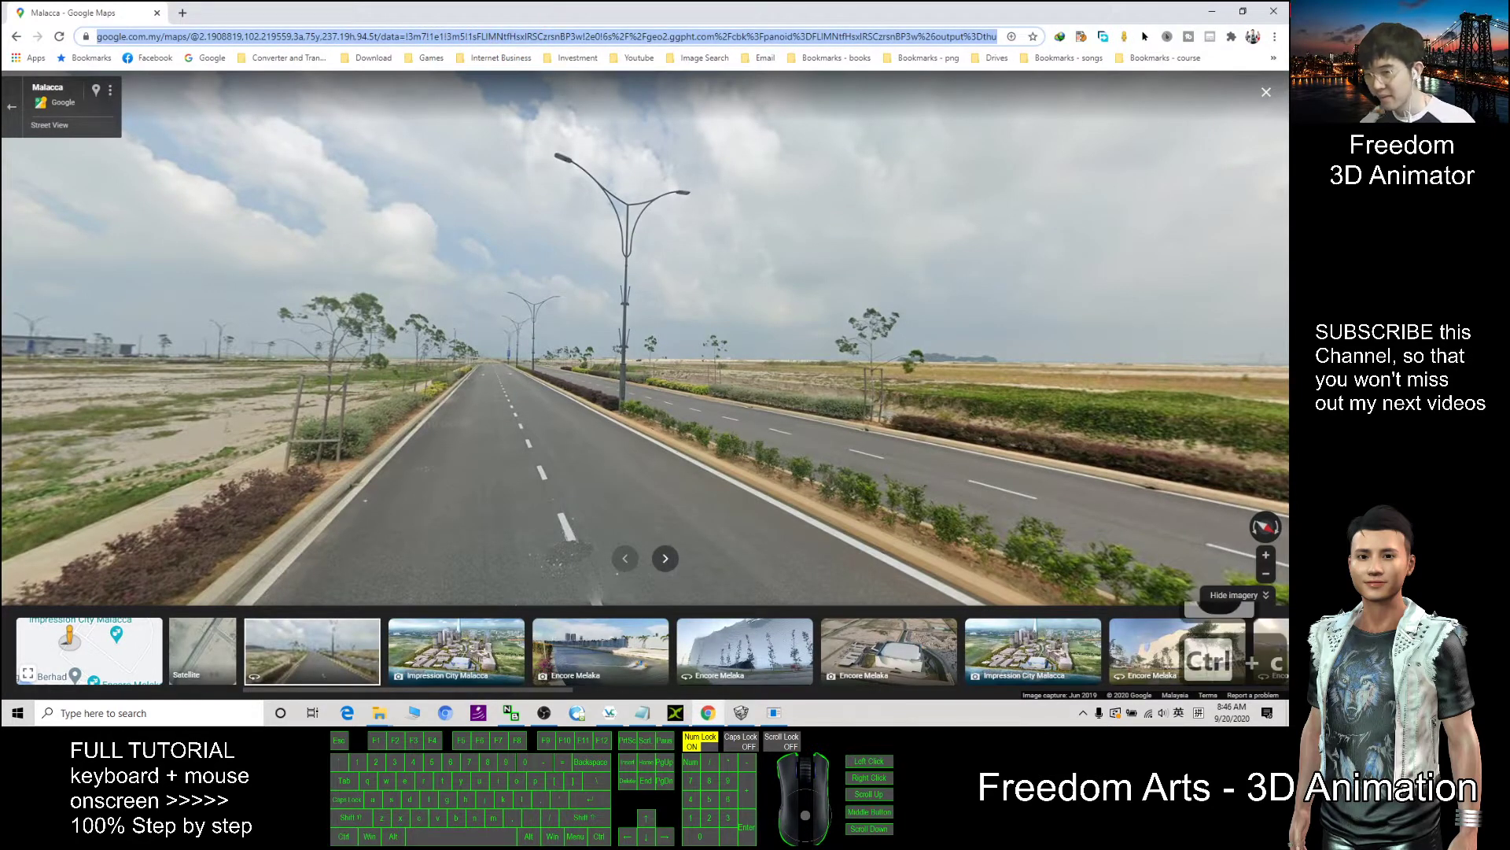
left_click(1207, 11)
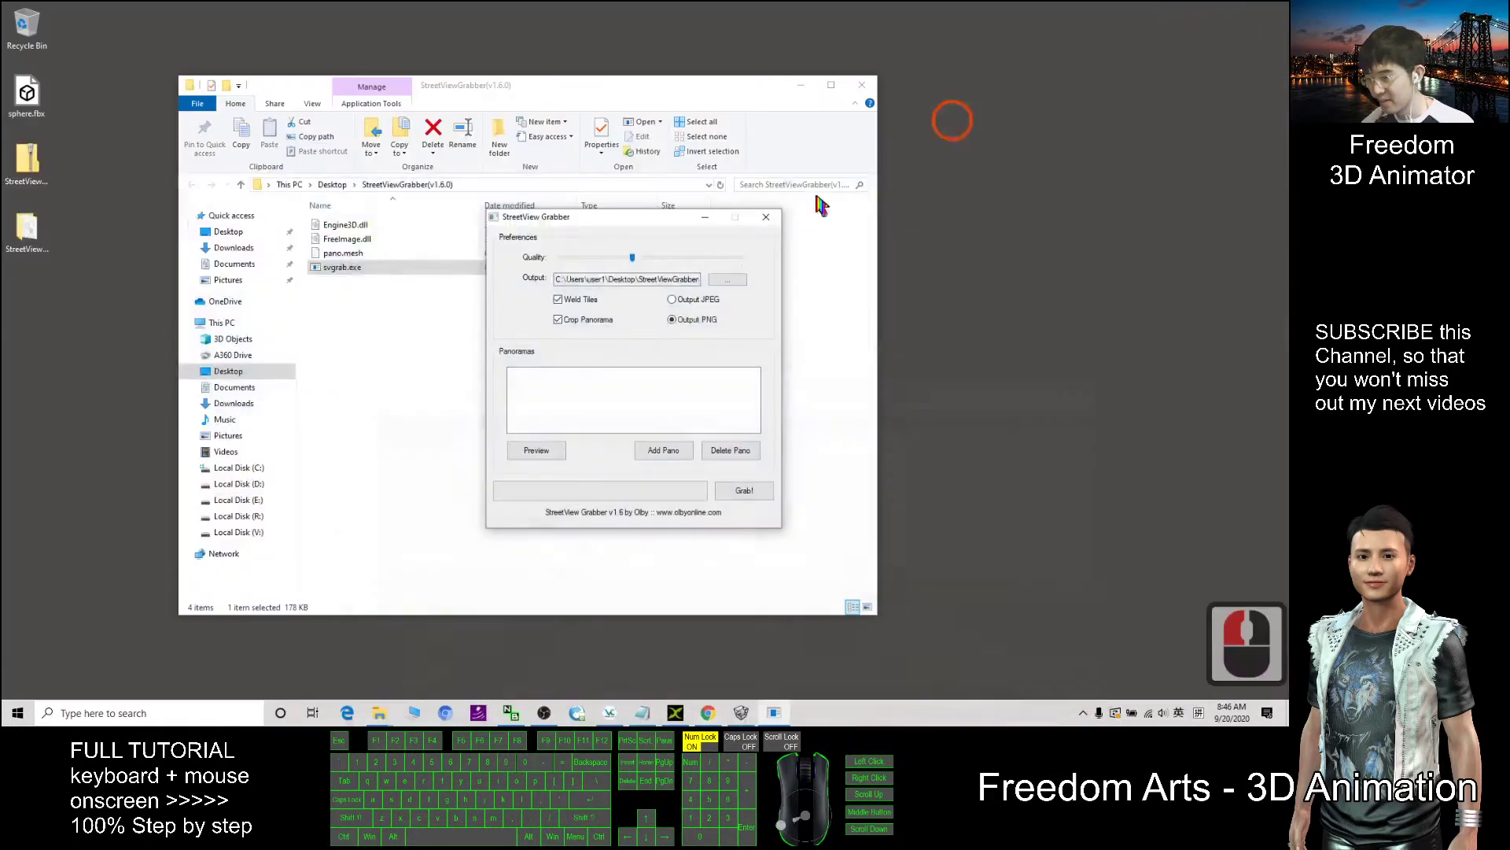
Step: Add the copied panorama from the clipboard, grab it, and open the Output folder
left_click(659, 456)
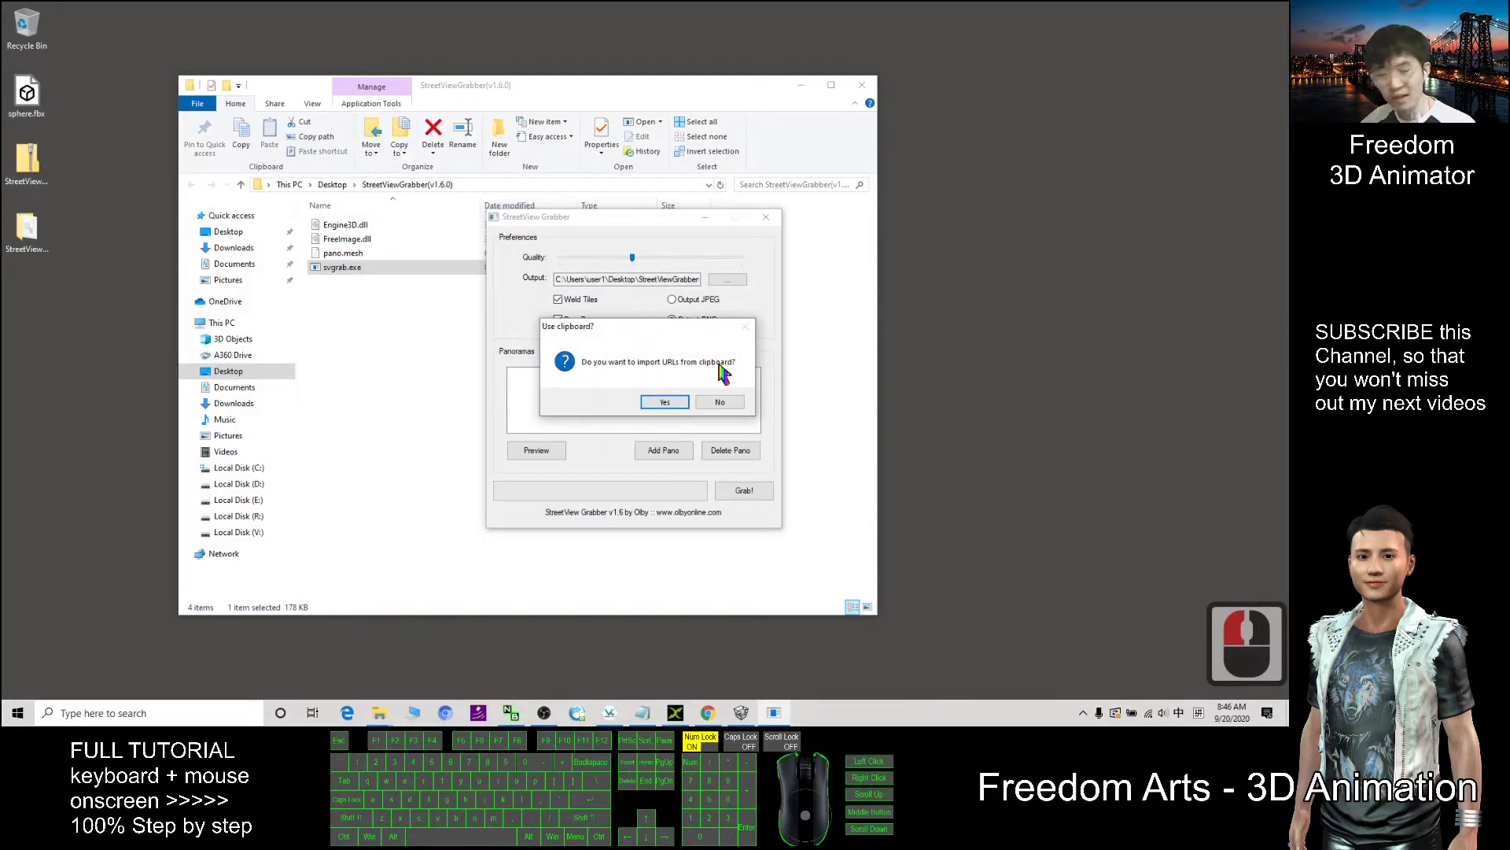
left_click(665, 402)
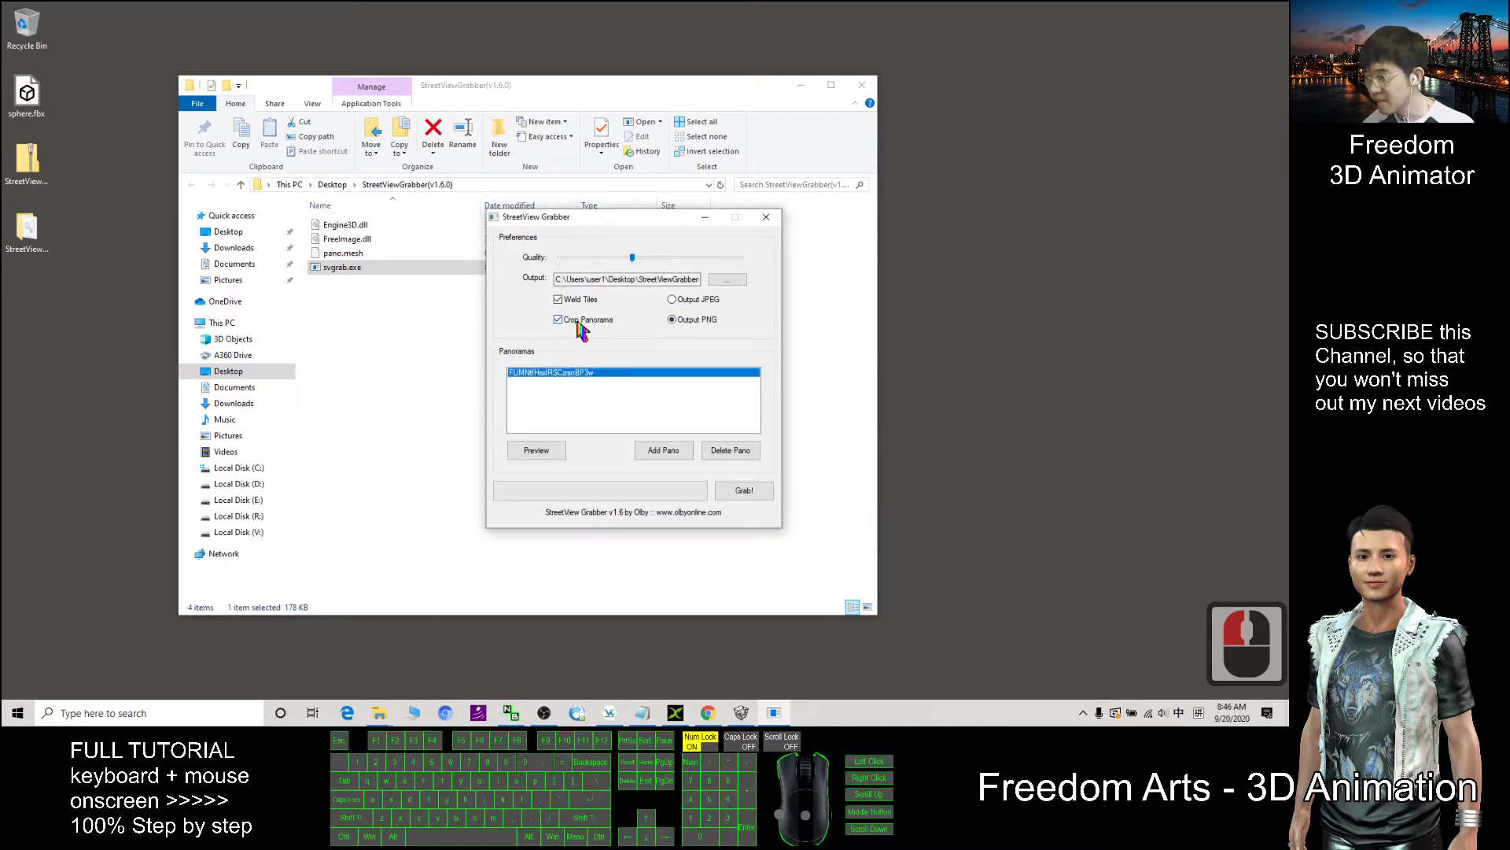
left_click(743, 491)
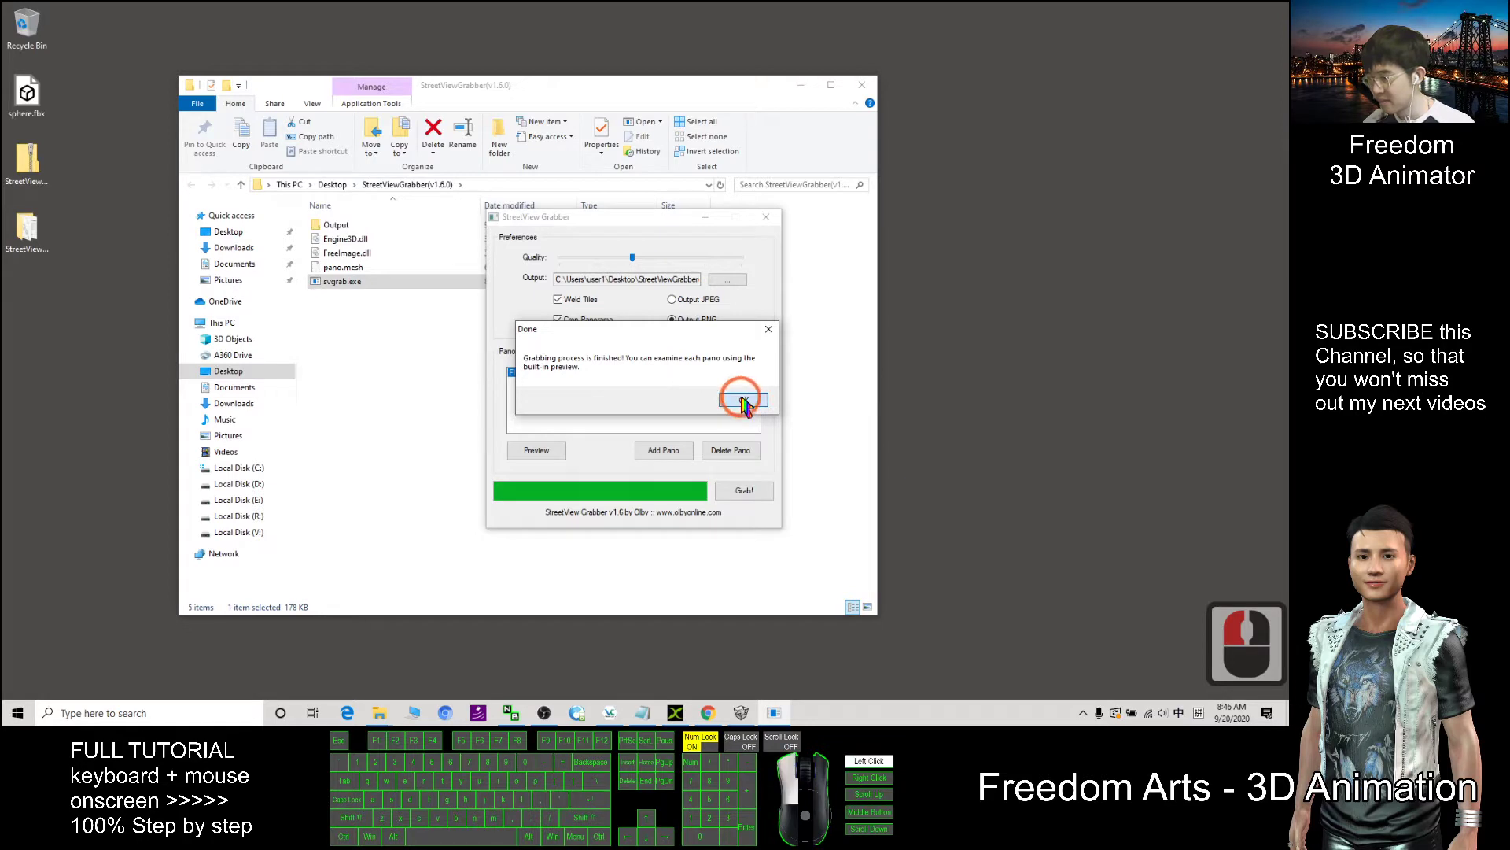
left_click(739, 401)
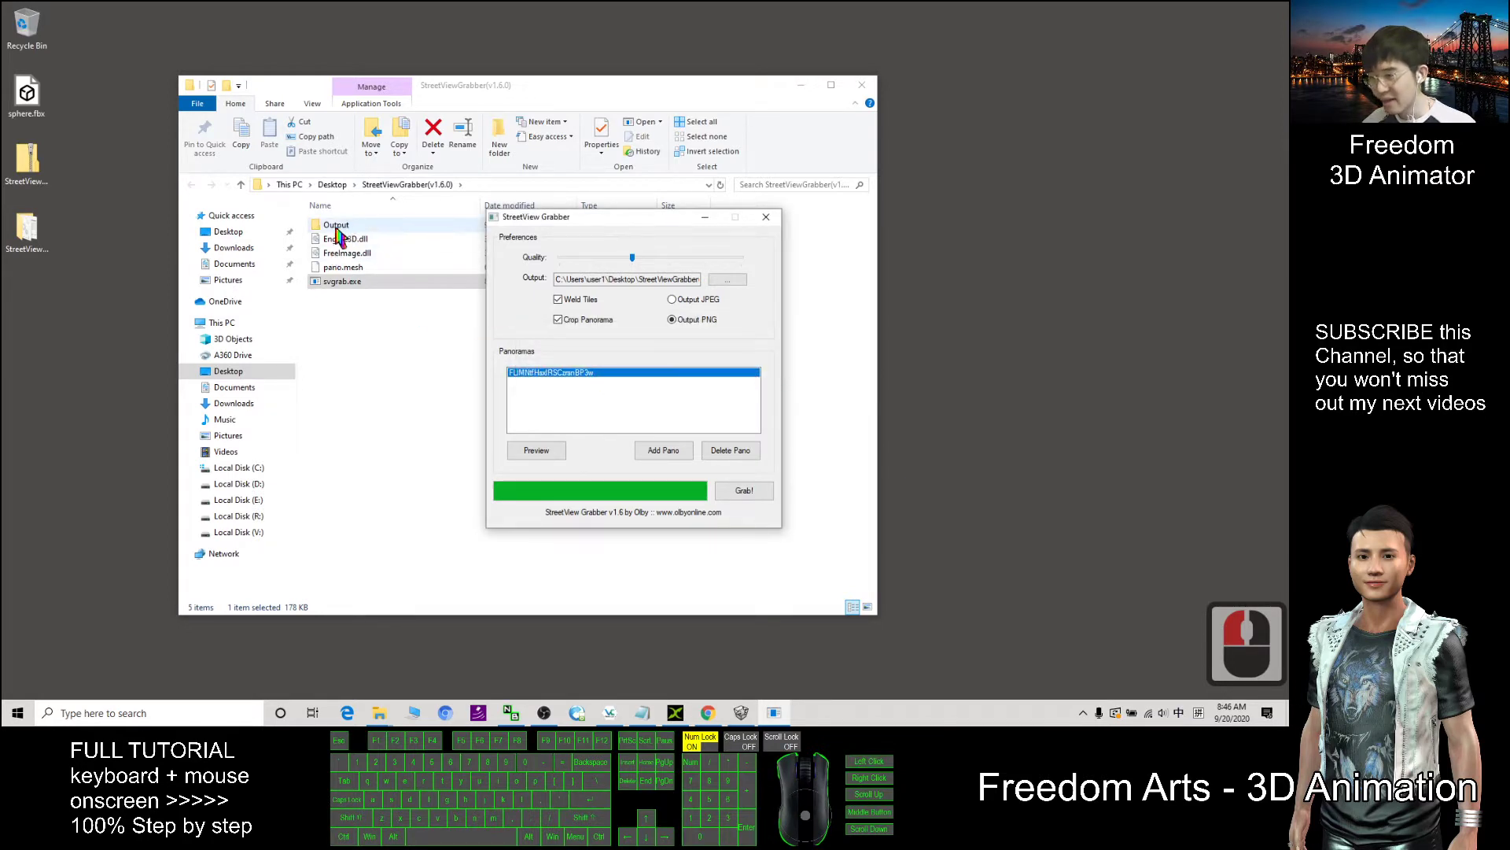
left_click_drag(607, 219, 883, 219)
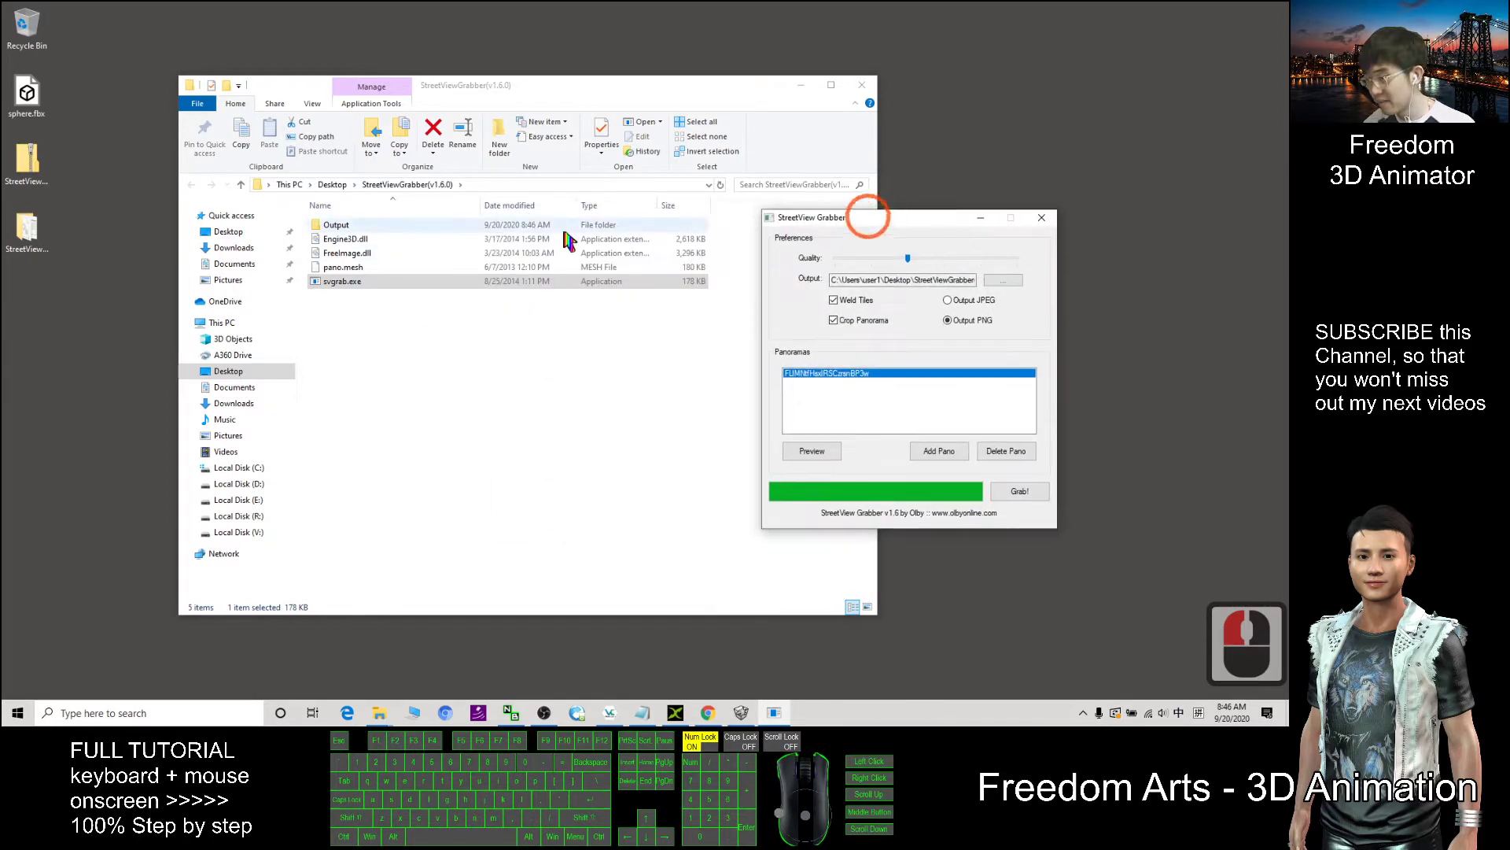
double_click(393, 228)
Step: Open the welded panorama PNG in Photos and maximize it to show the whole image
double_click(346, 253)
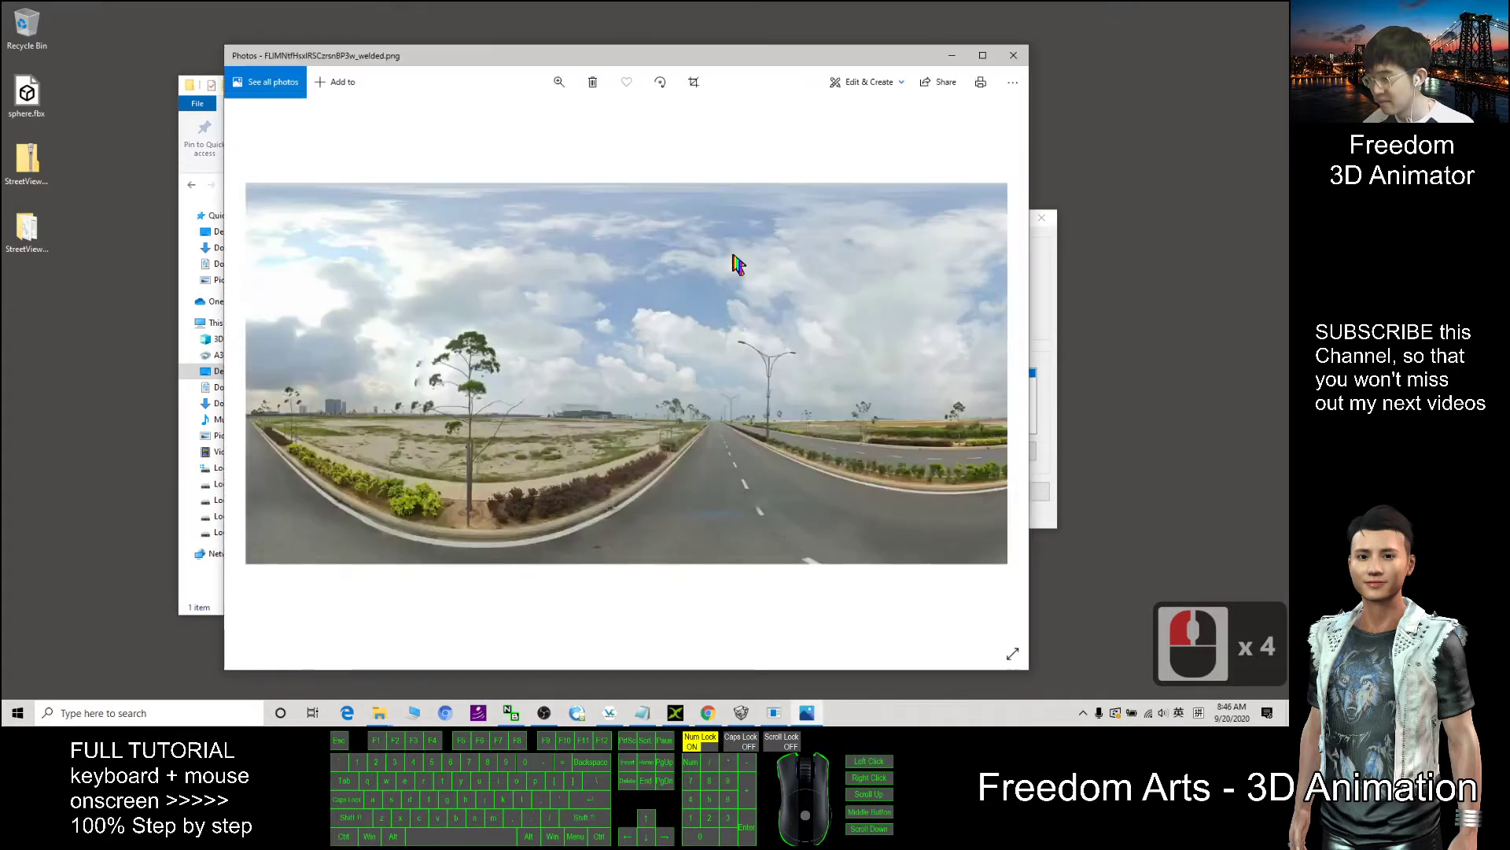
scroll(596, 320, "up", 2)
left_click(983, 55)
double_click(563, 428)
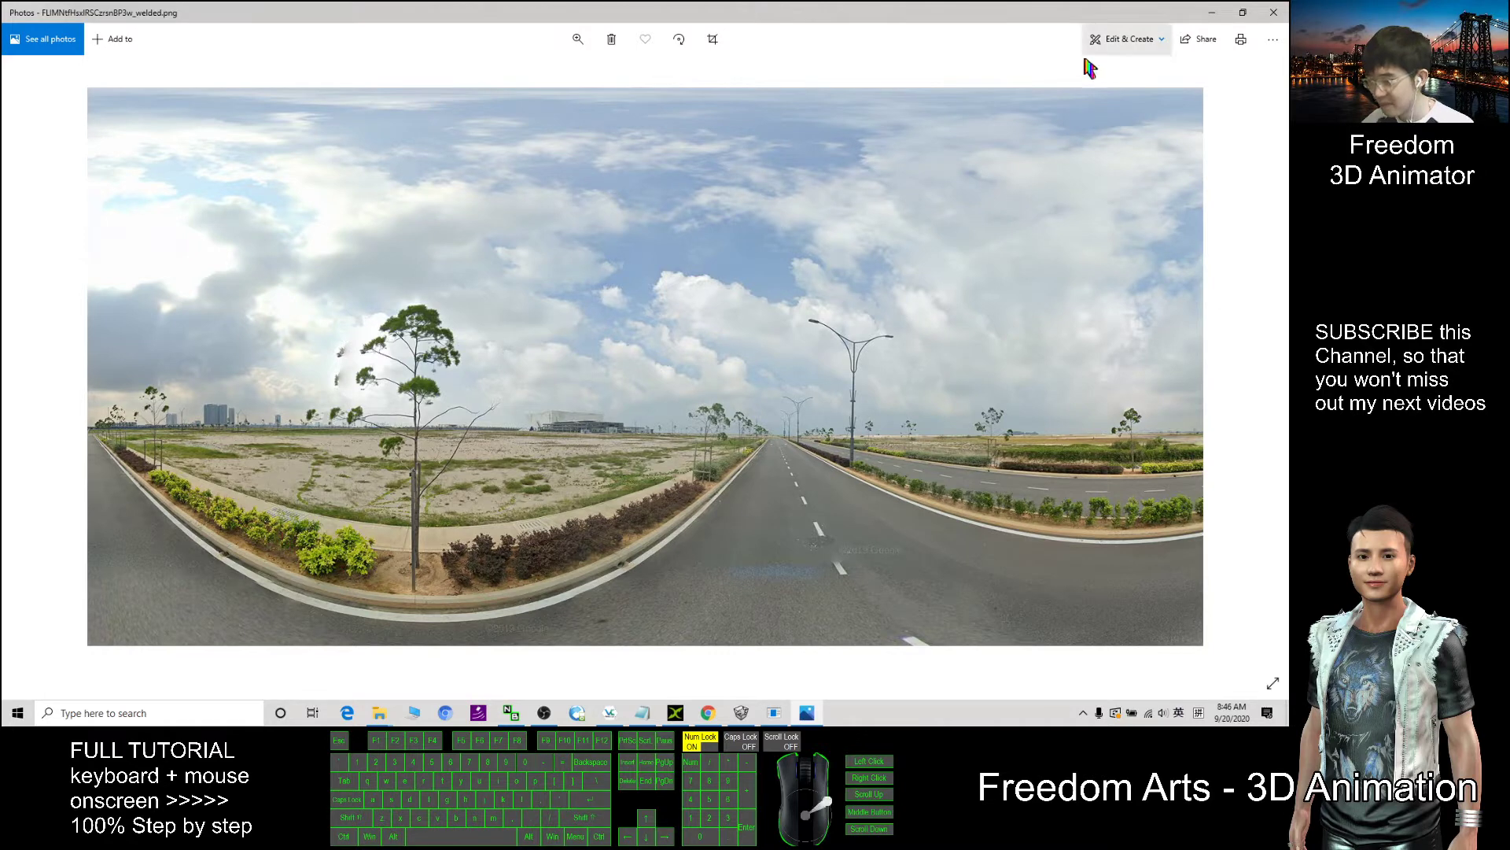
Step: Close Photos, review the sphere.fbx link in notes, hide Notepad, and select sphere.fbx
left_click(1274, 12)
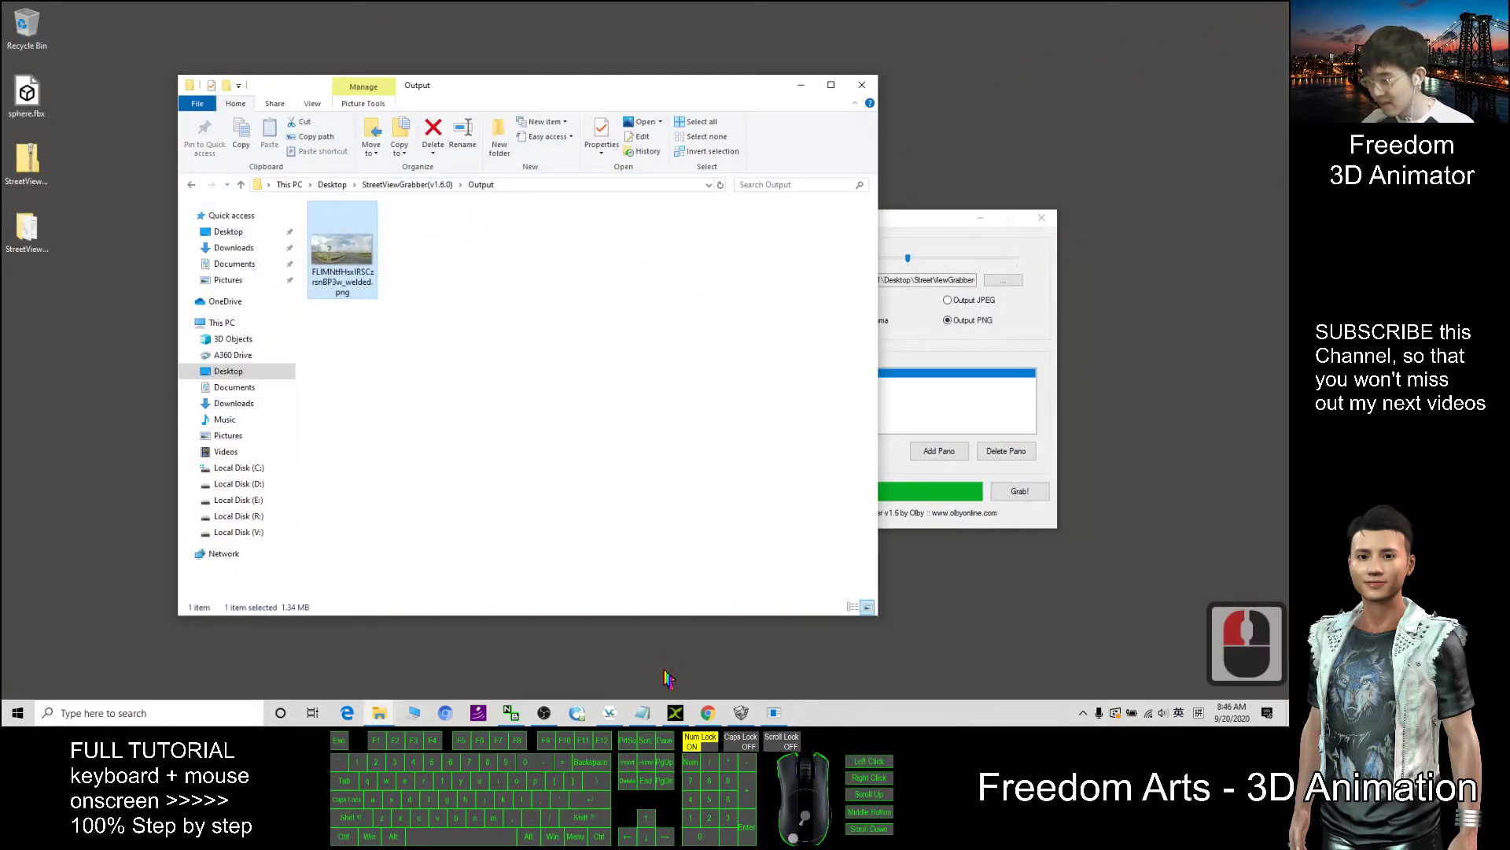
left_click(613, 712)
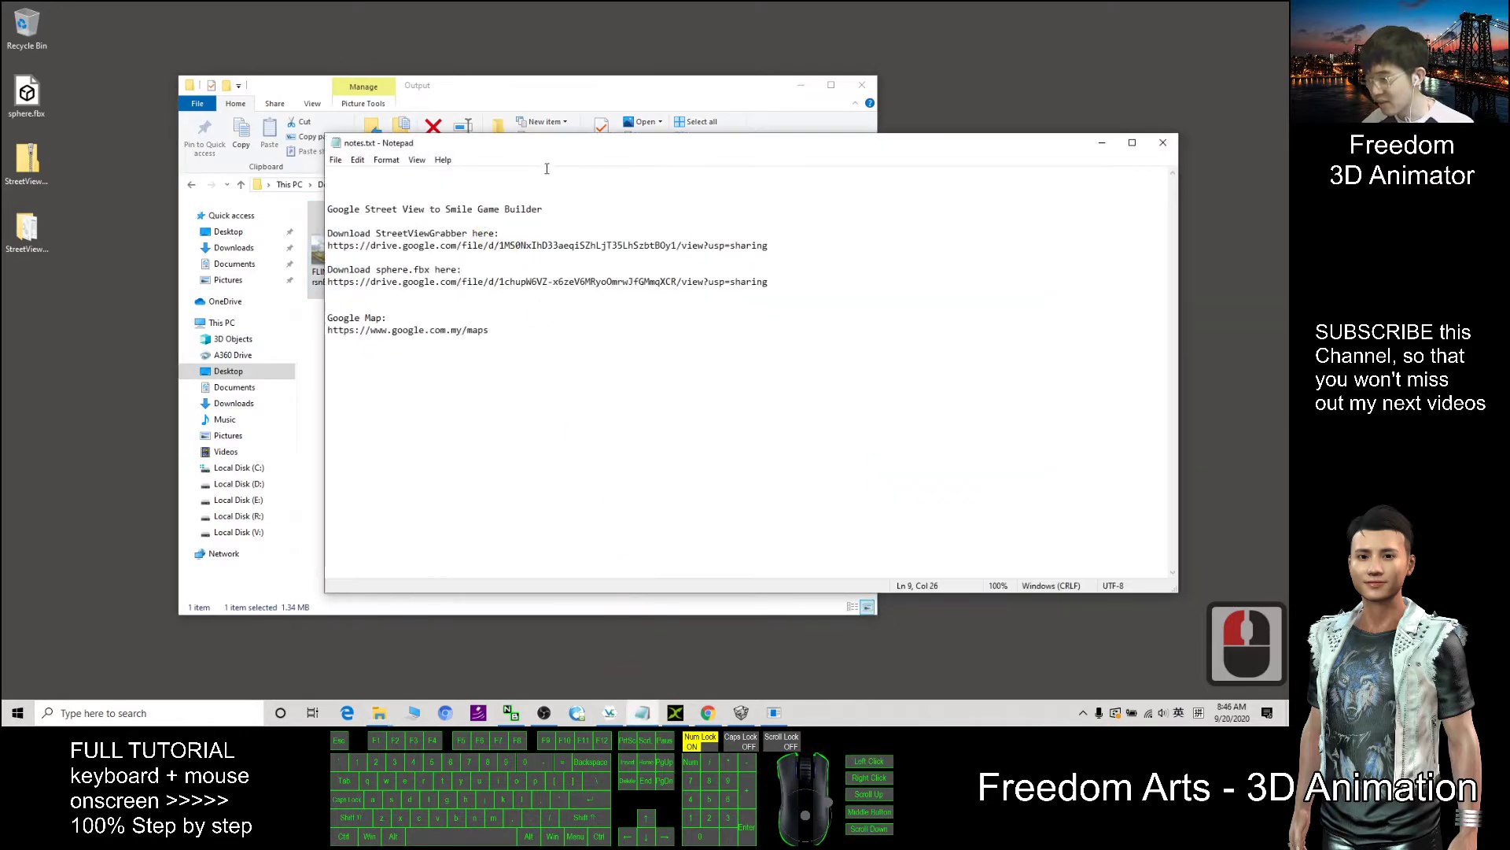
left_click_drag(549, 159, 662, 199)
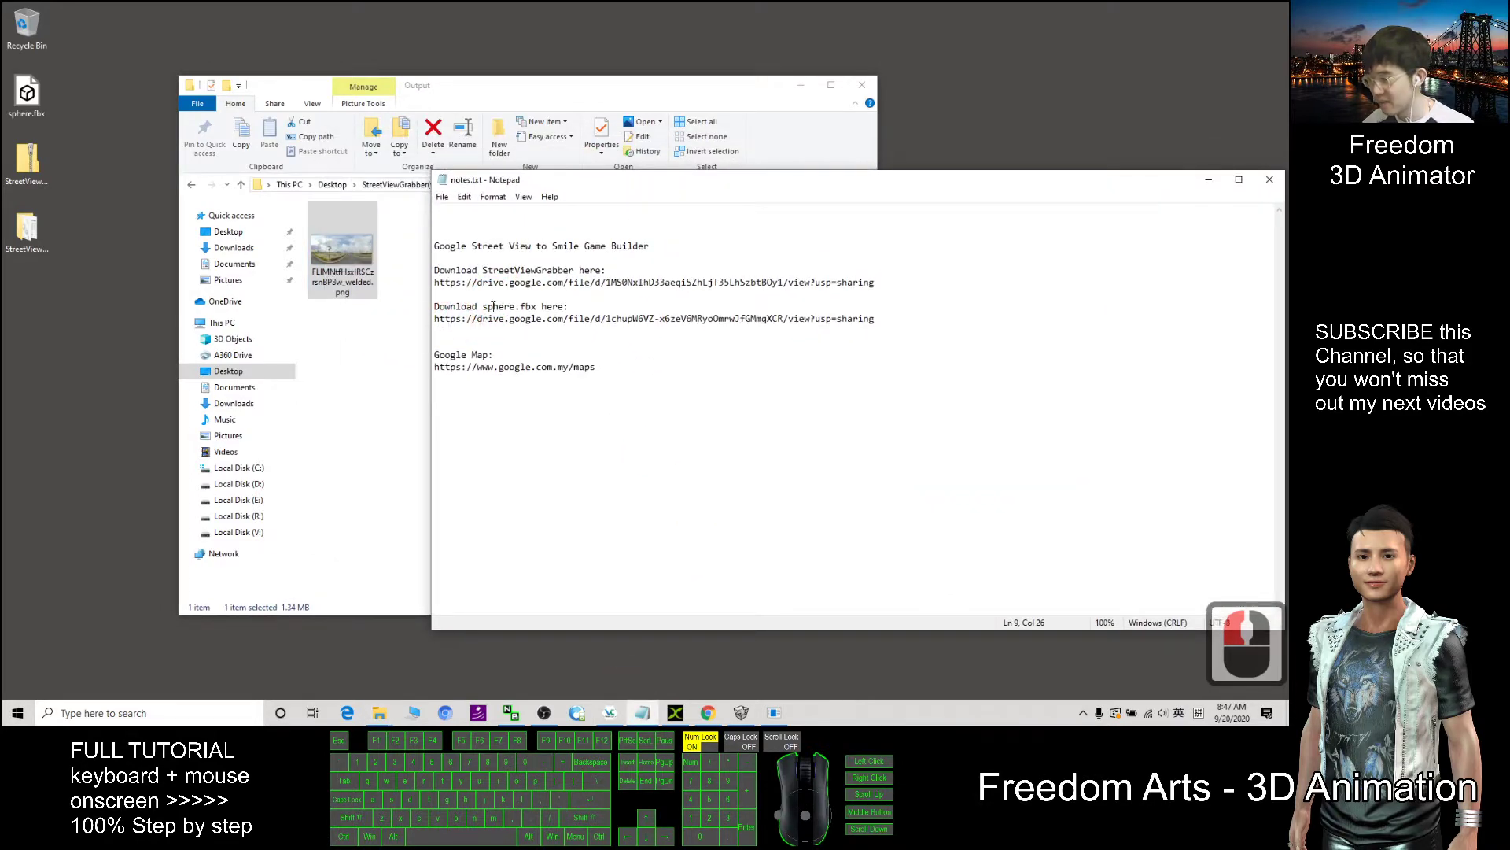
double_click(494, 306)
double_click(435, 319)
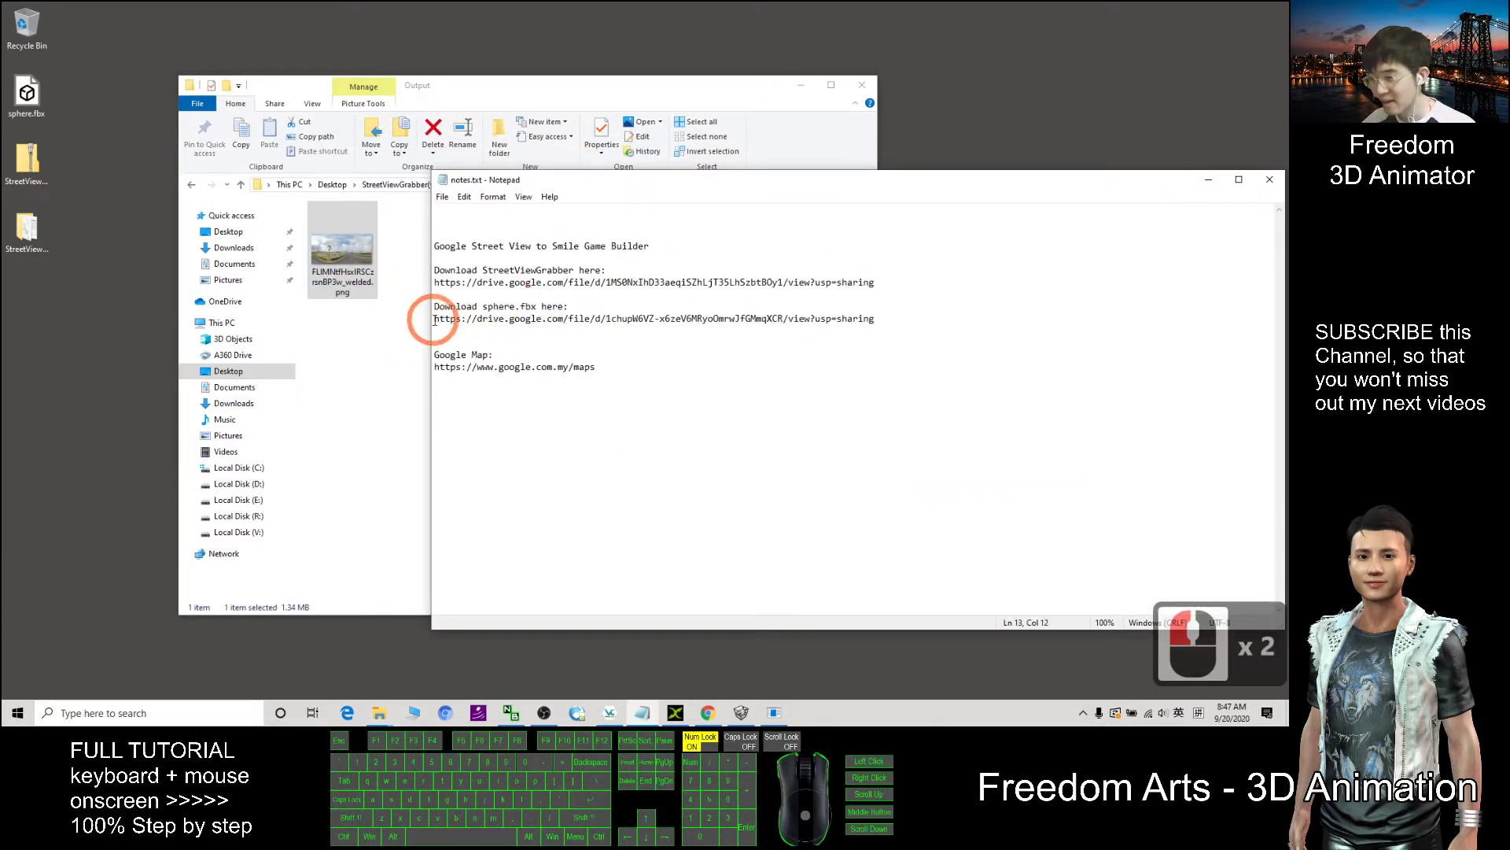
left_click_drag(434, 319, 890, 323)
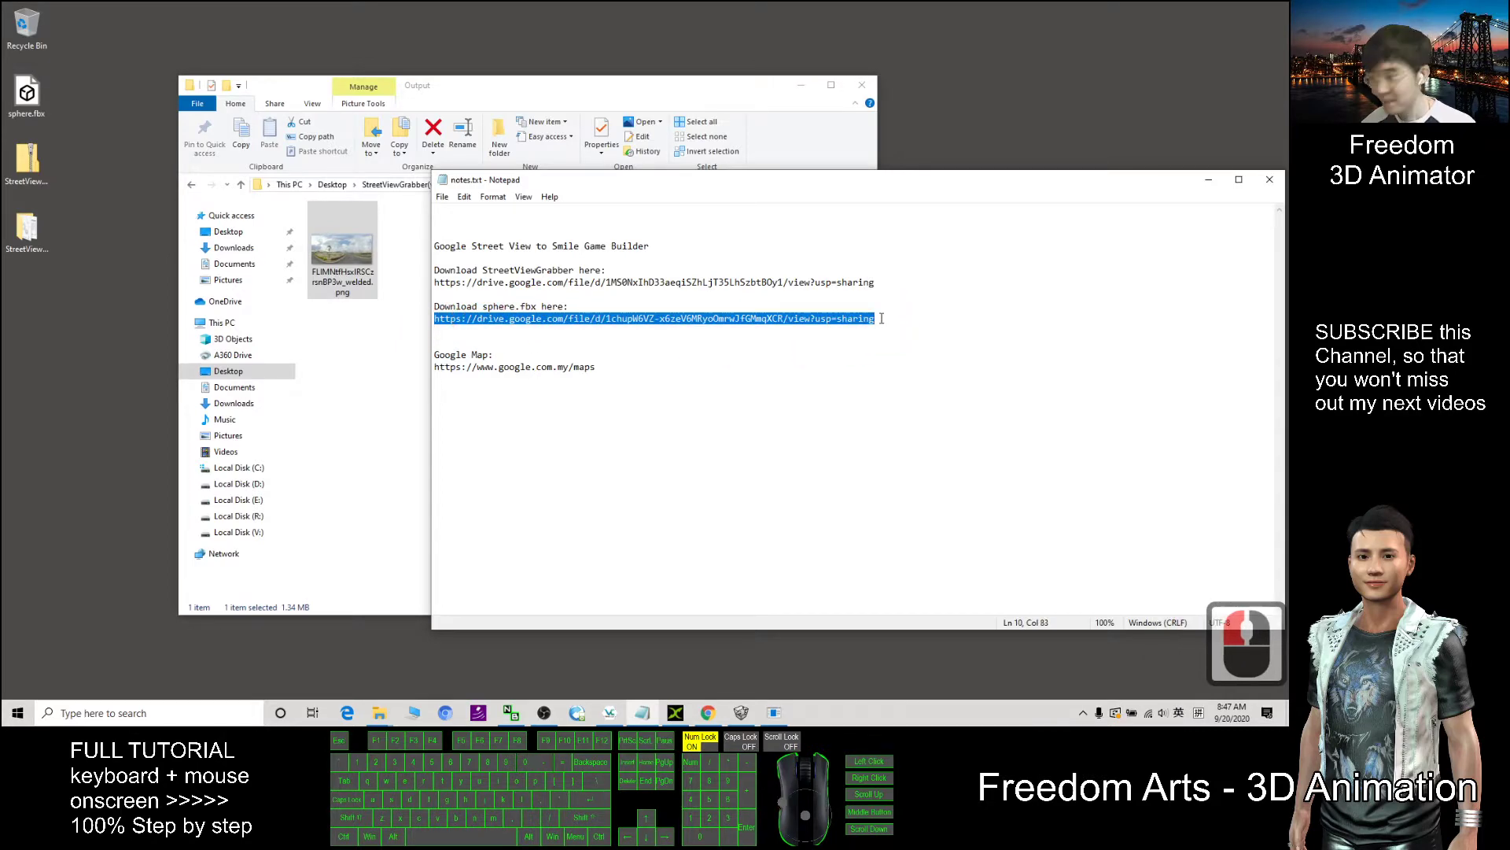
left_click(894, 296)
left_click_drag(958, 186, 848, 182)
left_click(1095, 184)
left_click(49, 113)
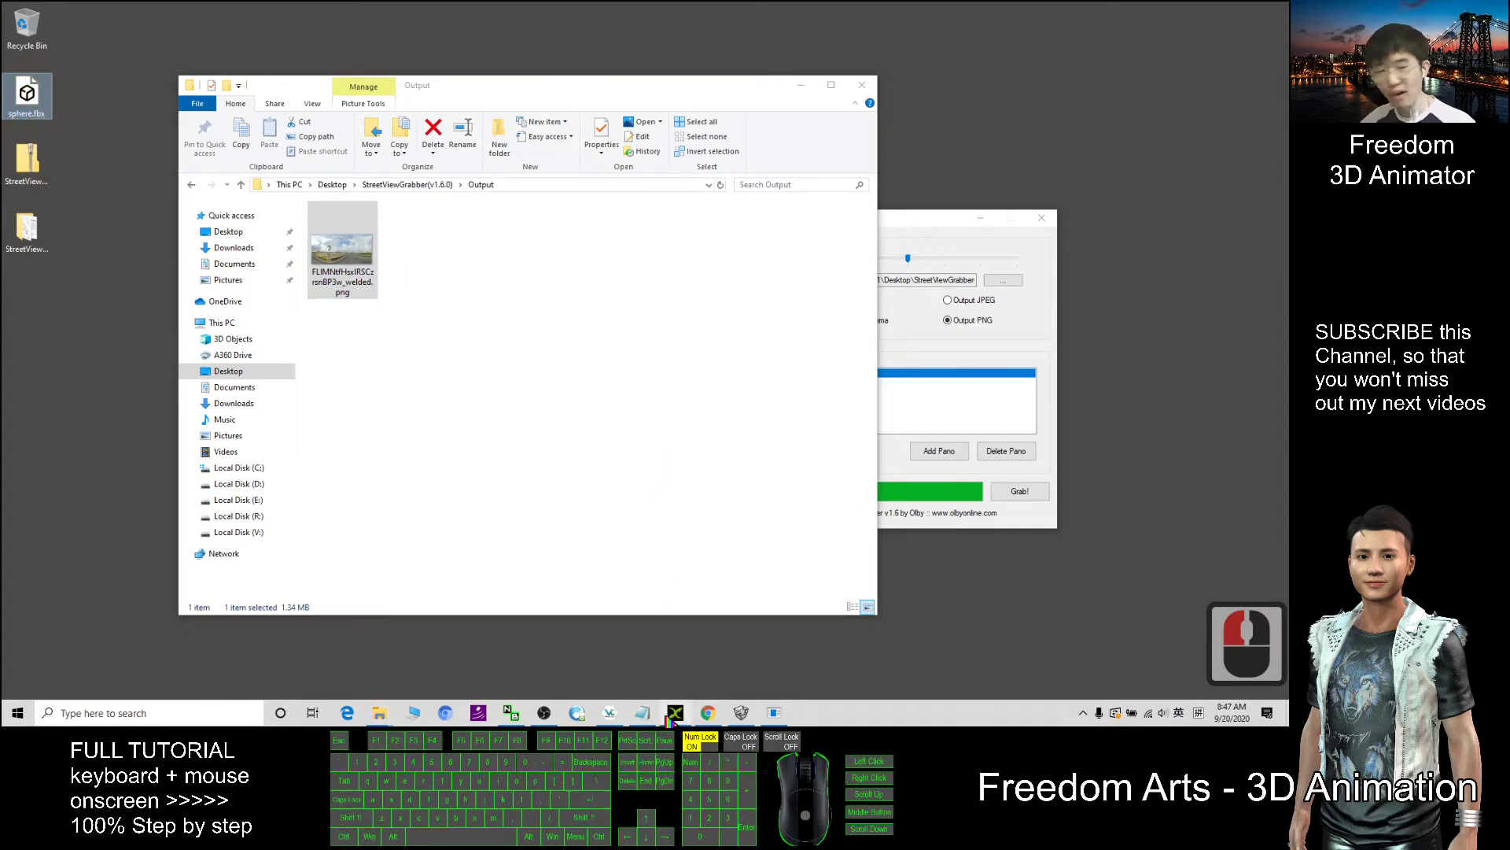
mouse_move(673, 712)
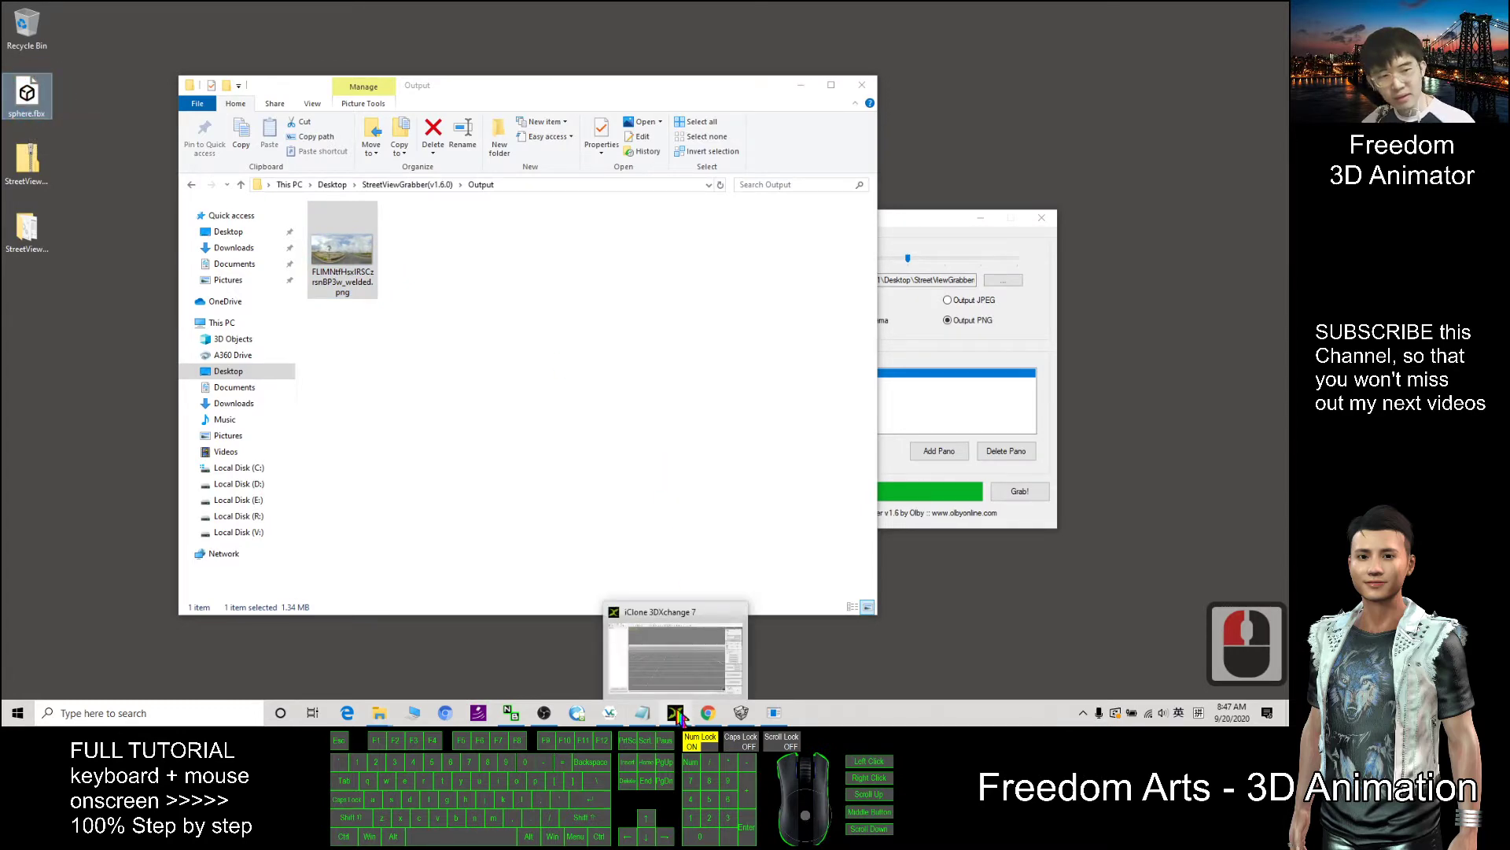
Step: Drag sphere.fbx from the desktop into 3DXchange 7 and confirm the FBX import
left_click(678, 714)
left_click_drag(698, 4, 692, 50)
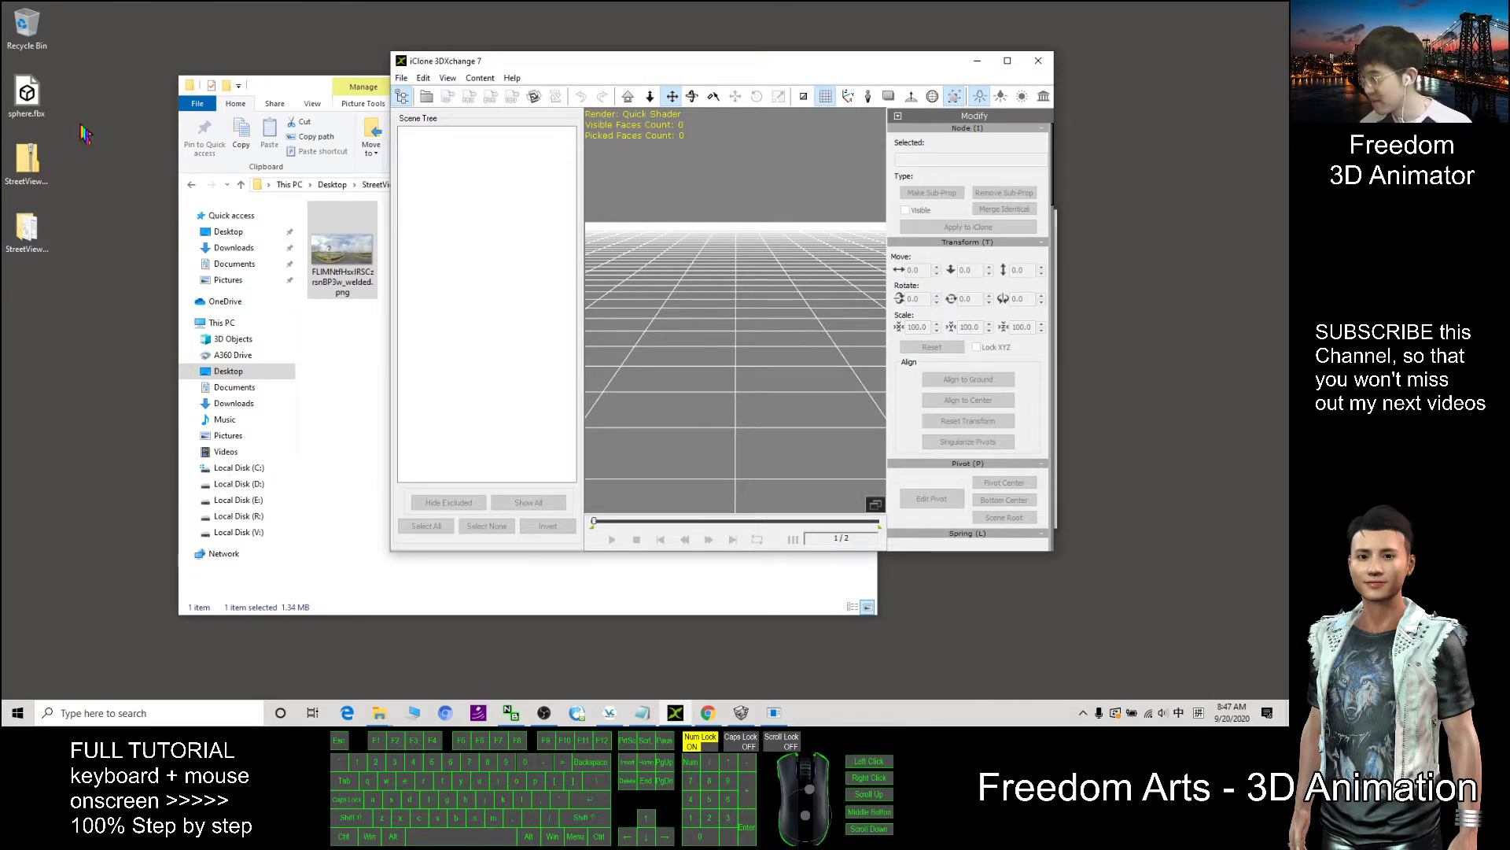
left_click(27, 99)
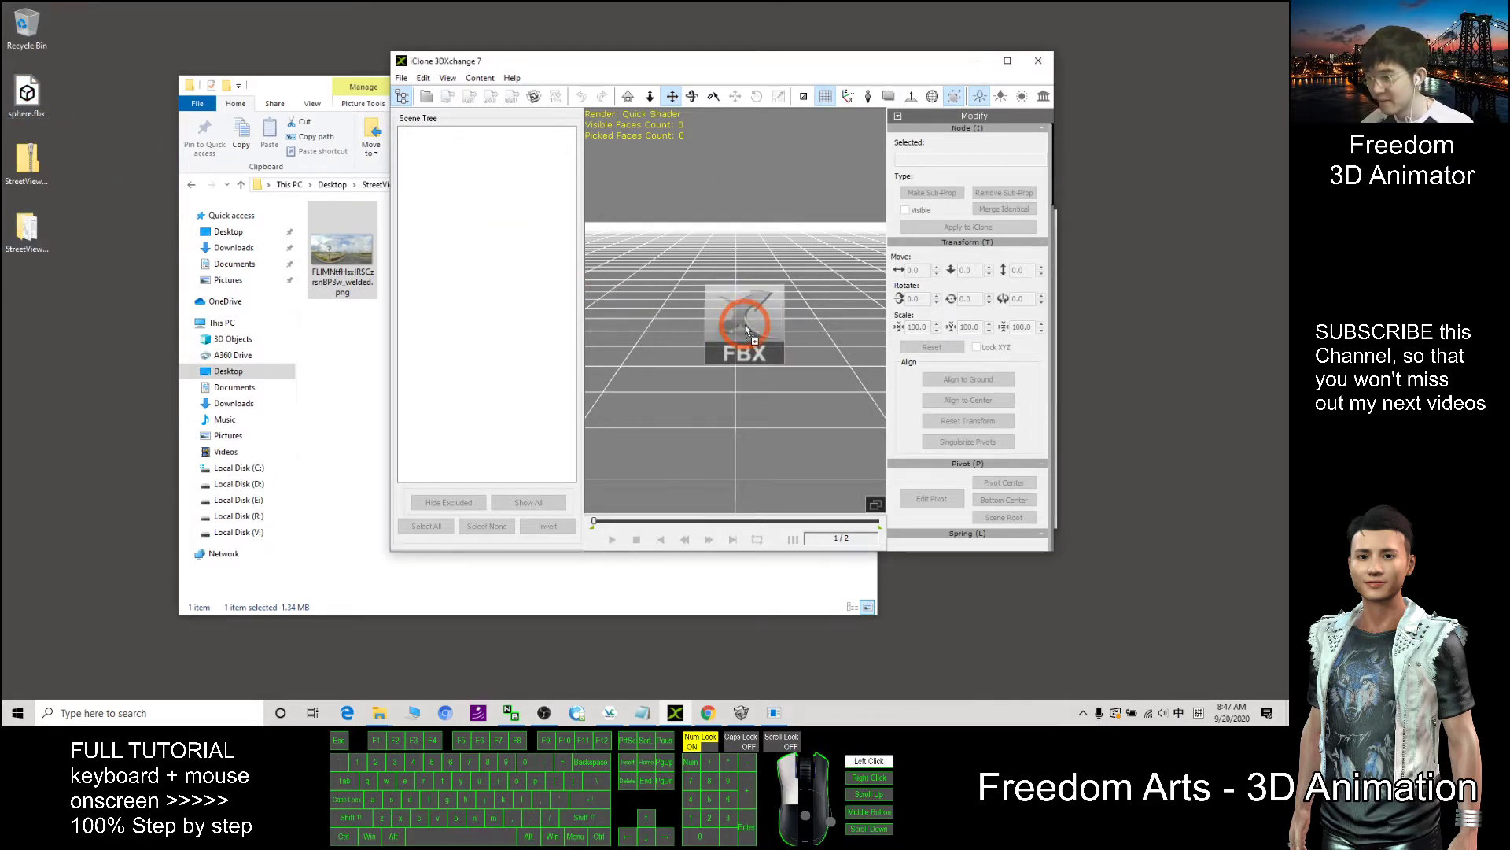
left_click_drag(28, 98, 745, 324)
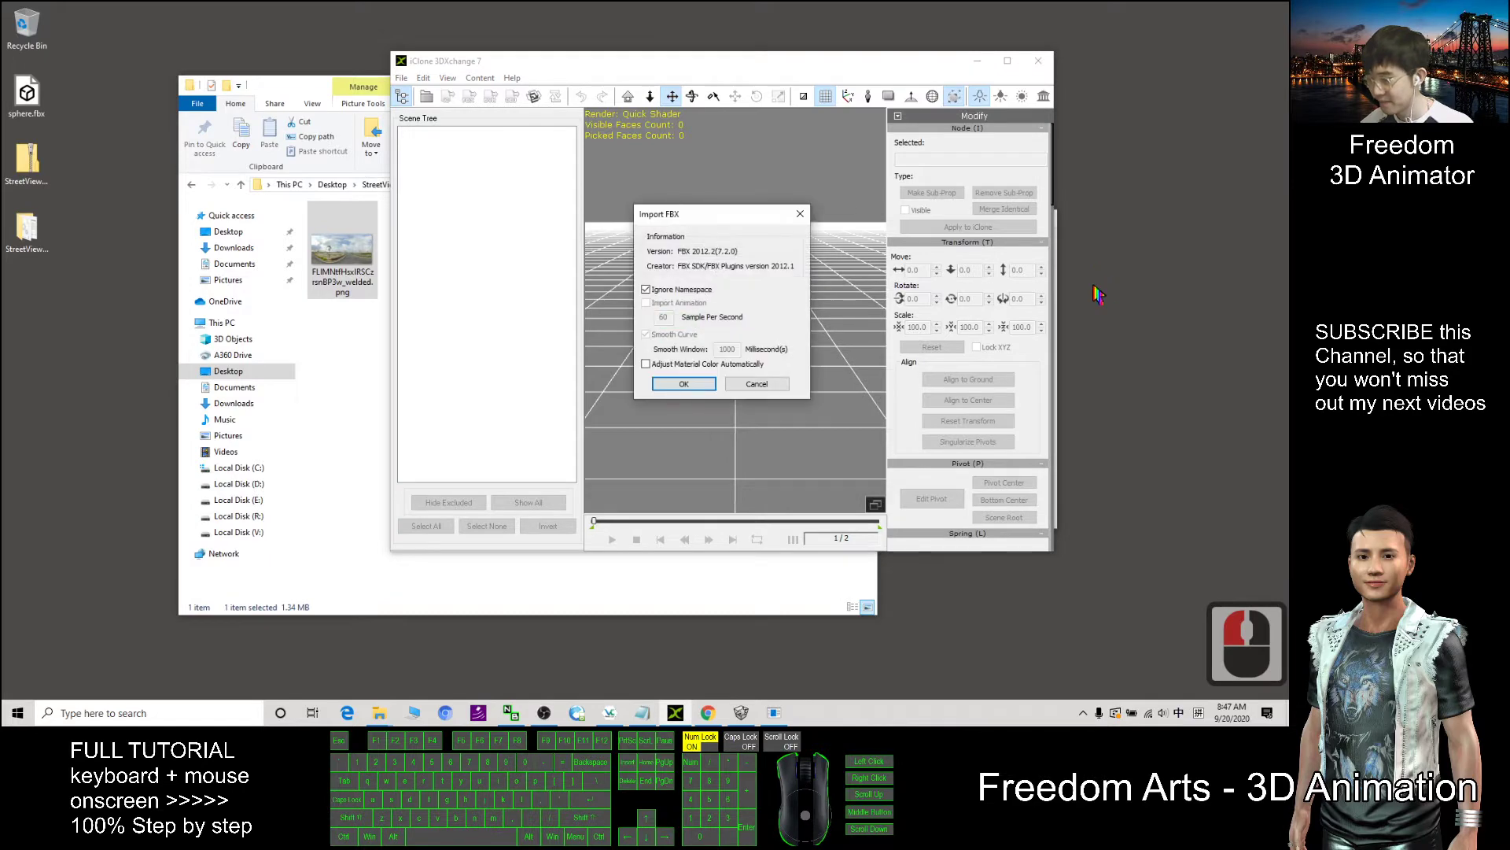
left_click(693, 380)
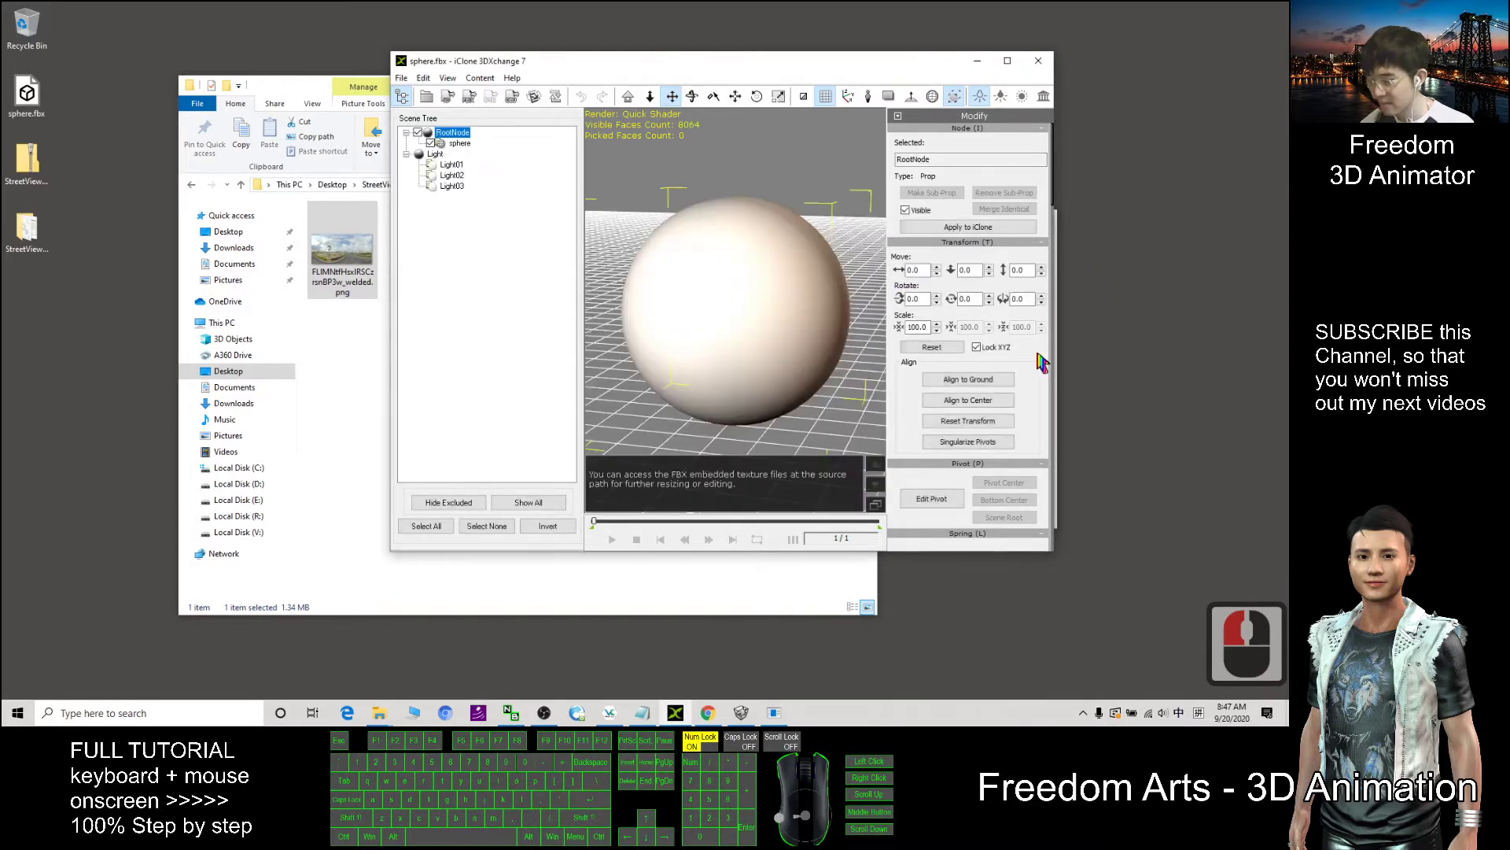
Step: Inspect the imported sphere, then resize 3DXchange to bring the Output folder forward
left_click(1008, 60)
scroll(726, 331, "up", 4)
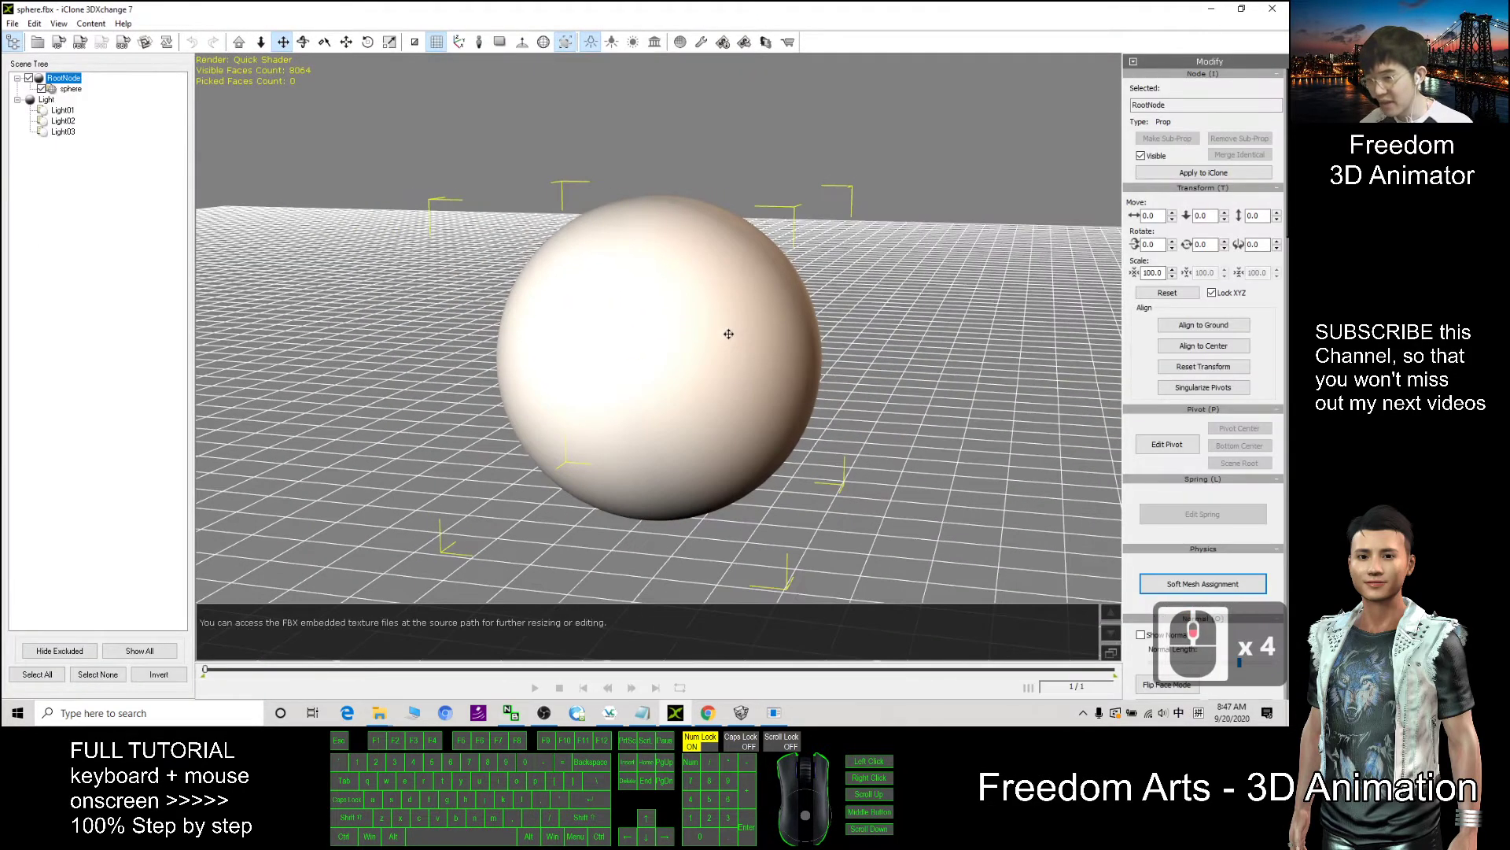
scroll(732, 332, "up", 6)
scroll(767, 417, "down", 6)
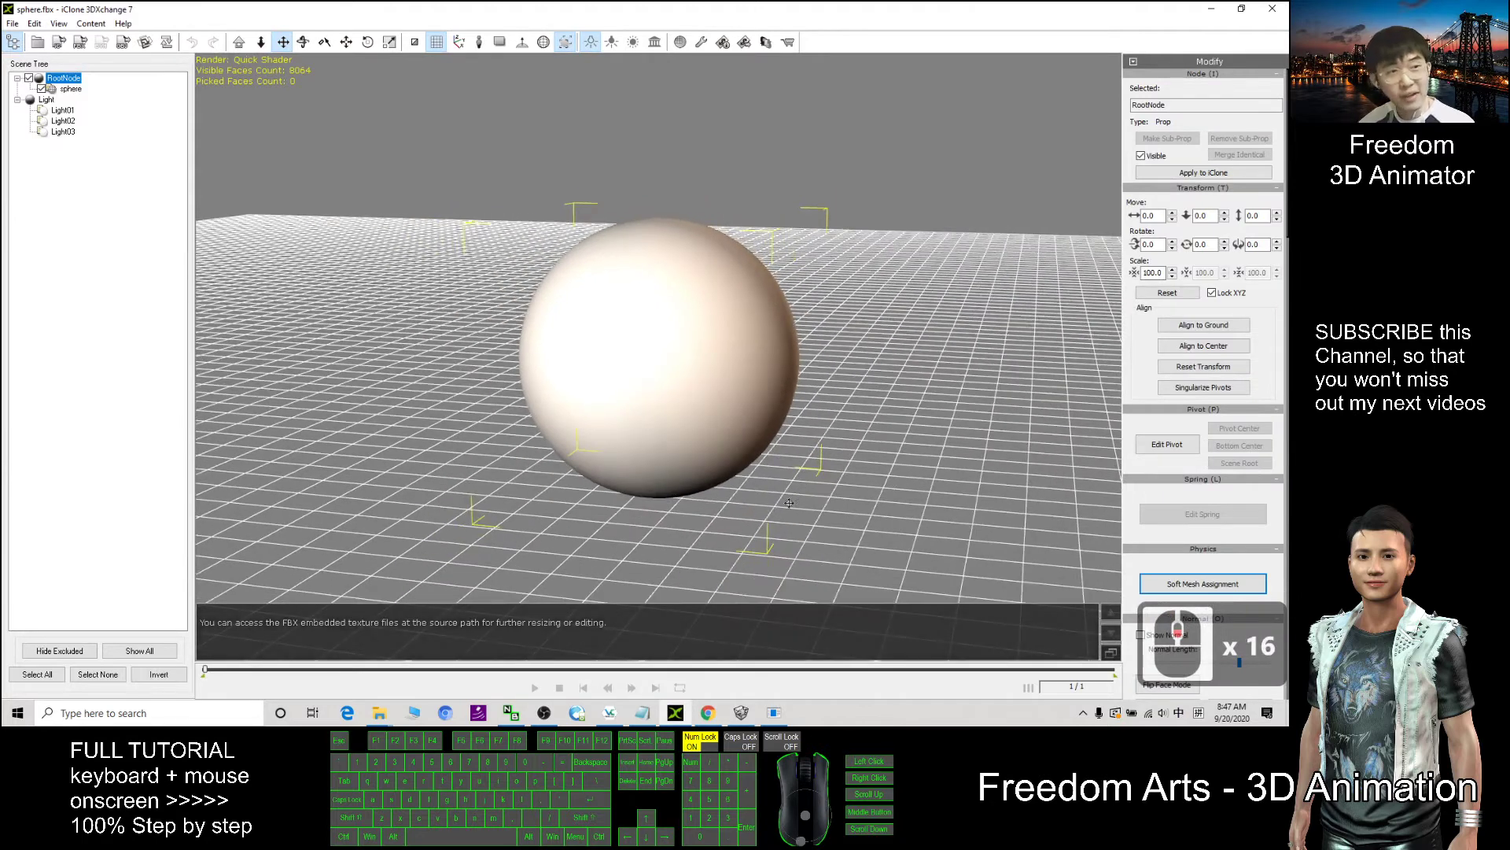
mouse_move(634, 10)
left_mouse_down()
mouse_move(651, 94)
mouse_move(843, 94)
left_mouse_up()
left_click_drag(469, 89, 305, 71)
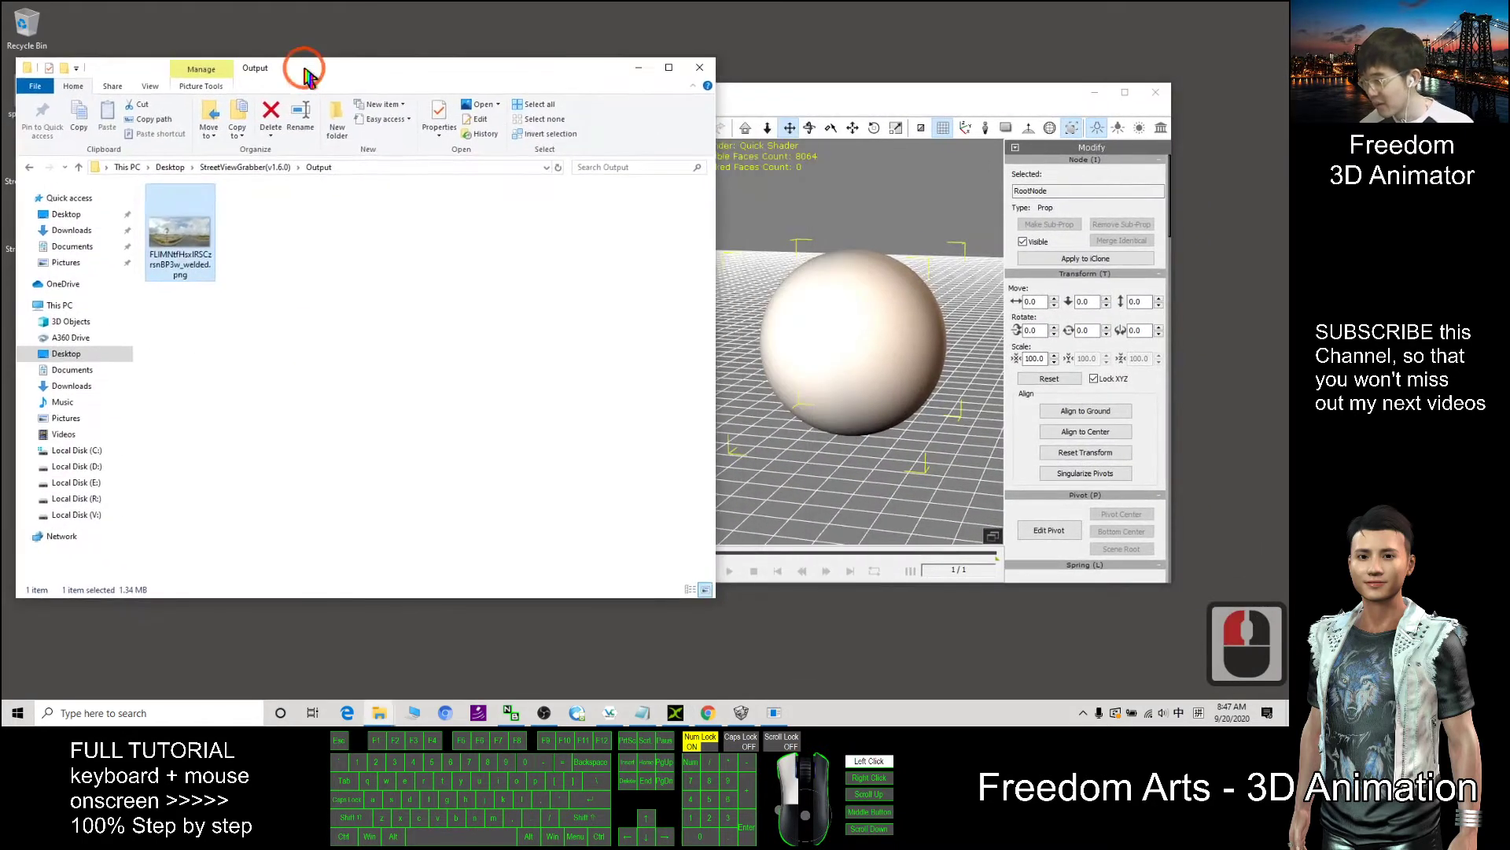
double_click(181, 230)
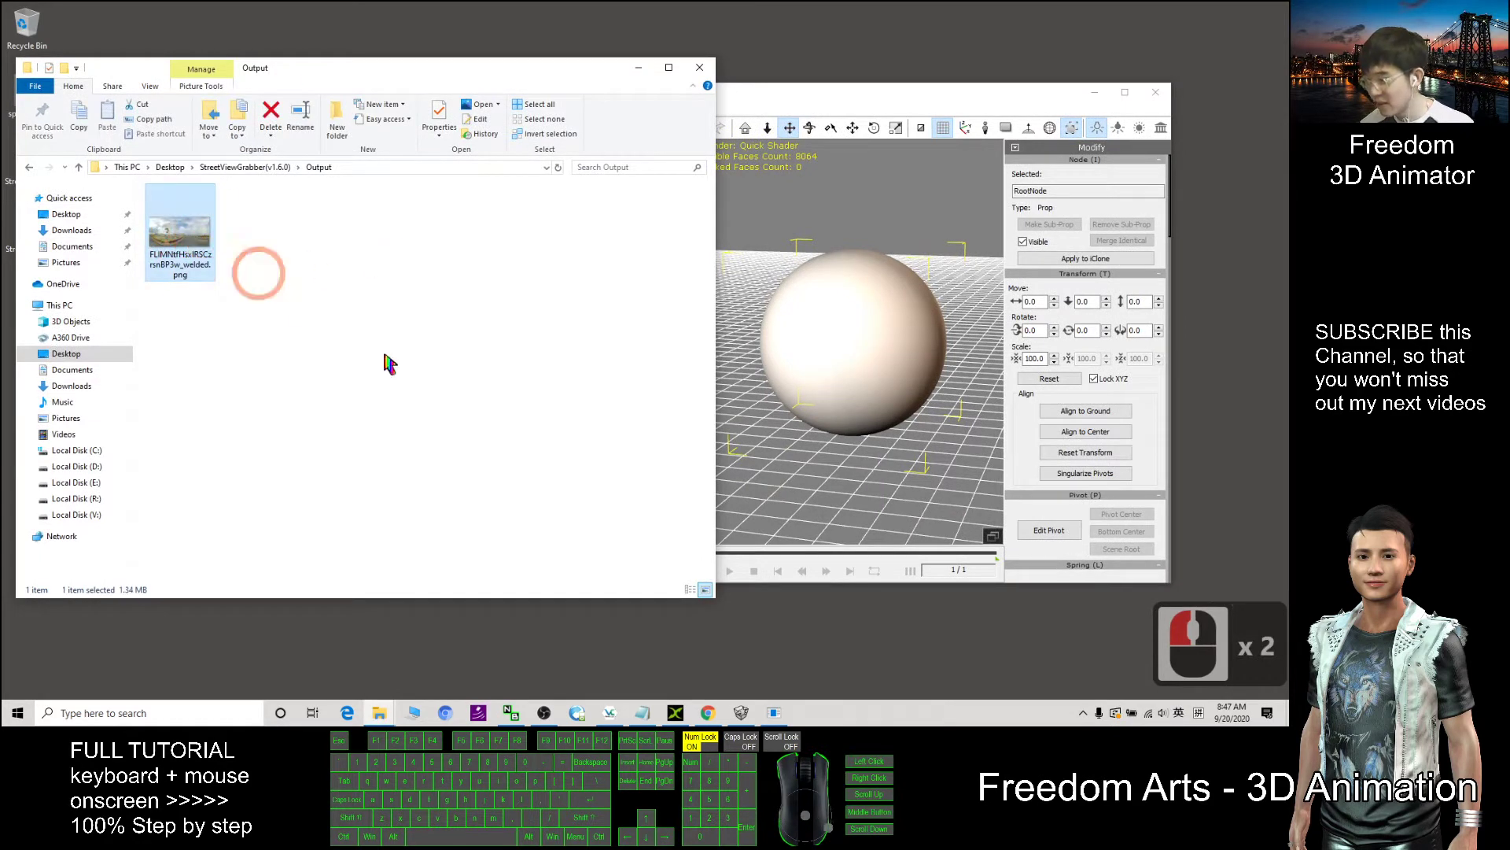
left_click(776, 712)
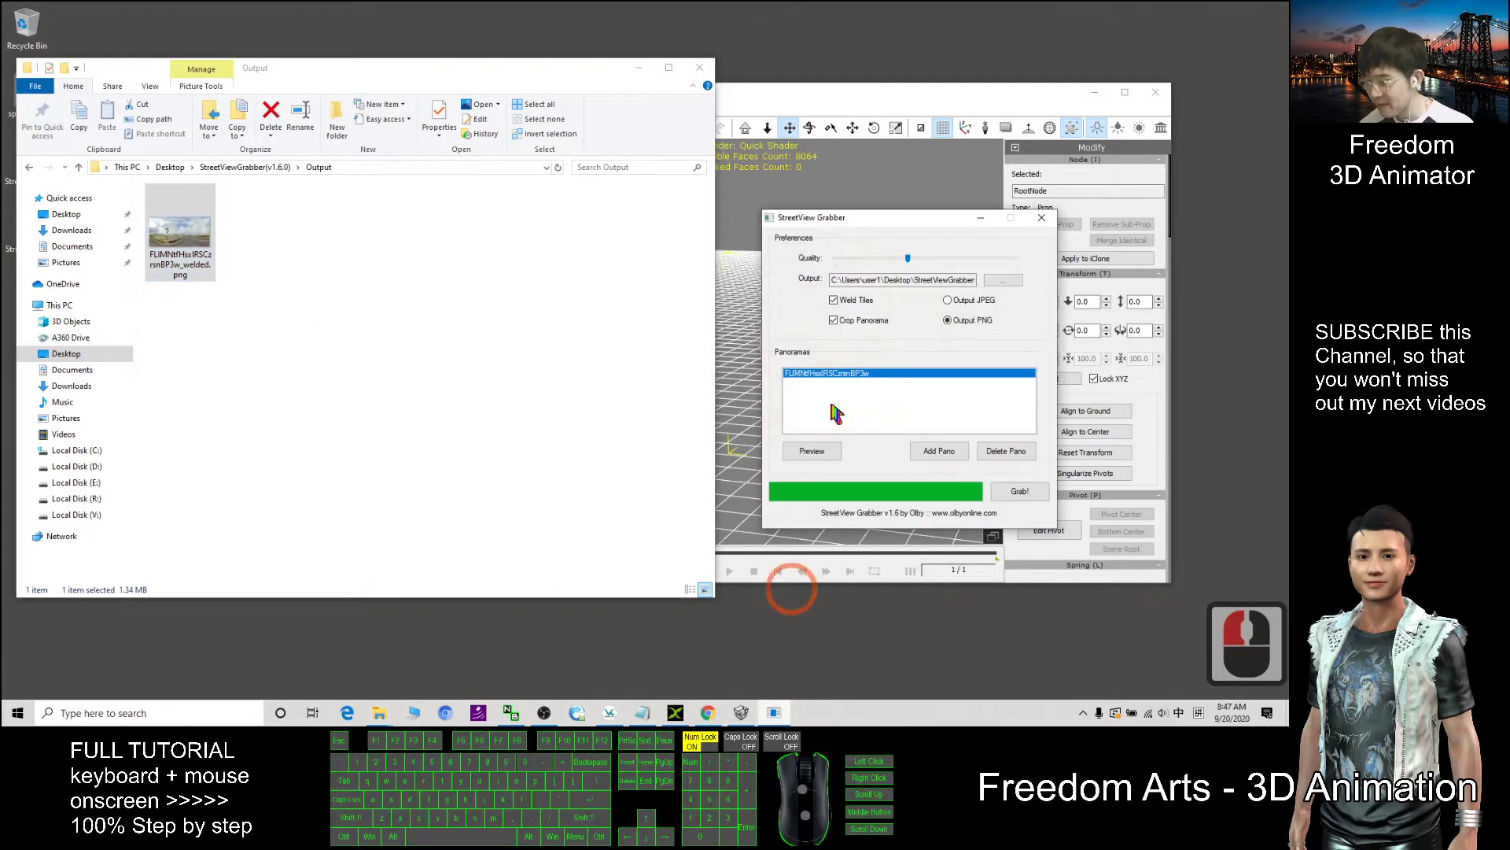
left_click(980, 218)
left_click(180, 232)
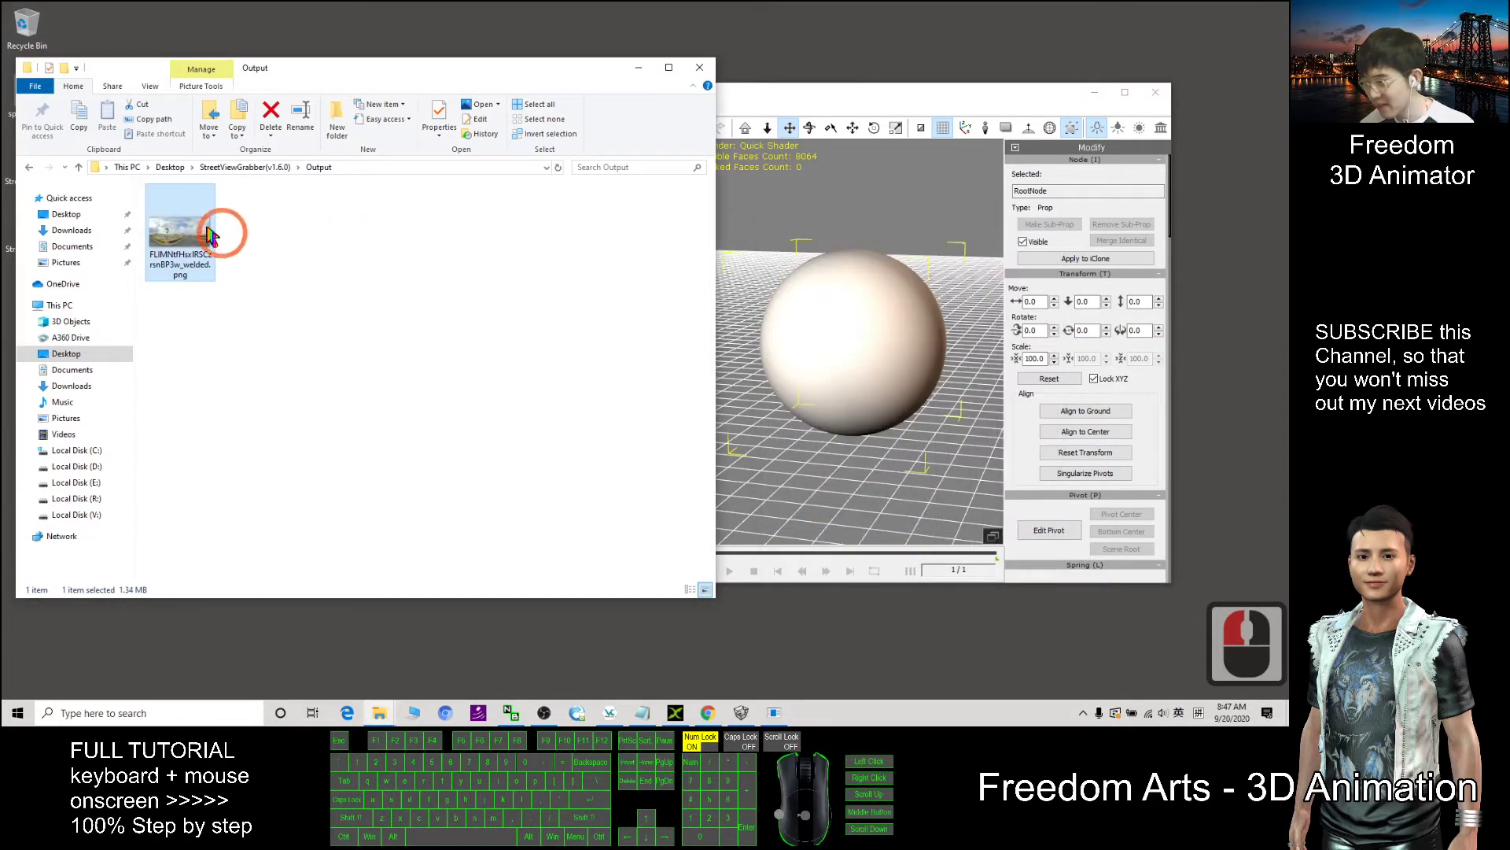
mouse_move(181, 232)
left_mouse_down()
mouse_move(466, 303)
mouse_move(848, 332)
left_mouse_up()
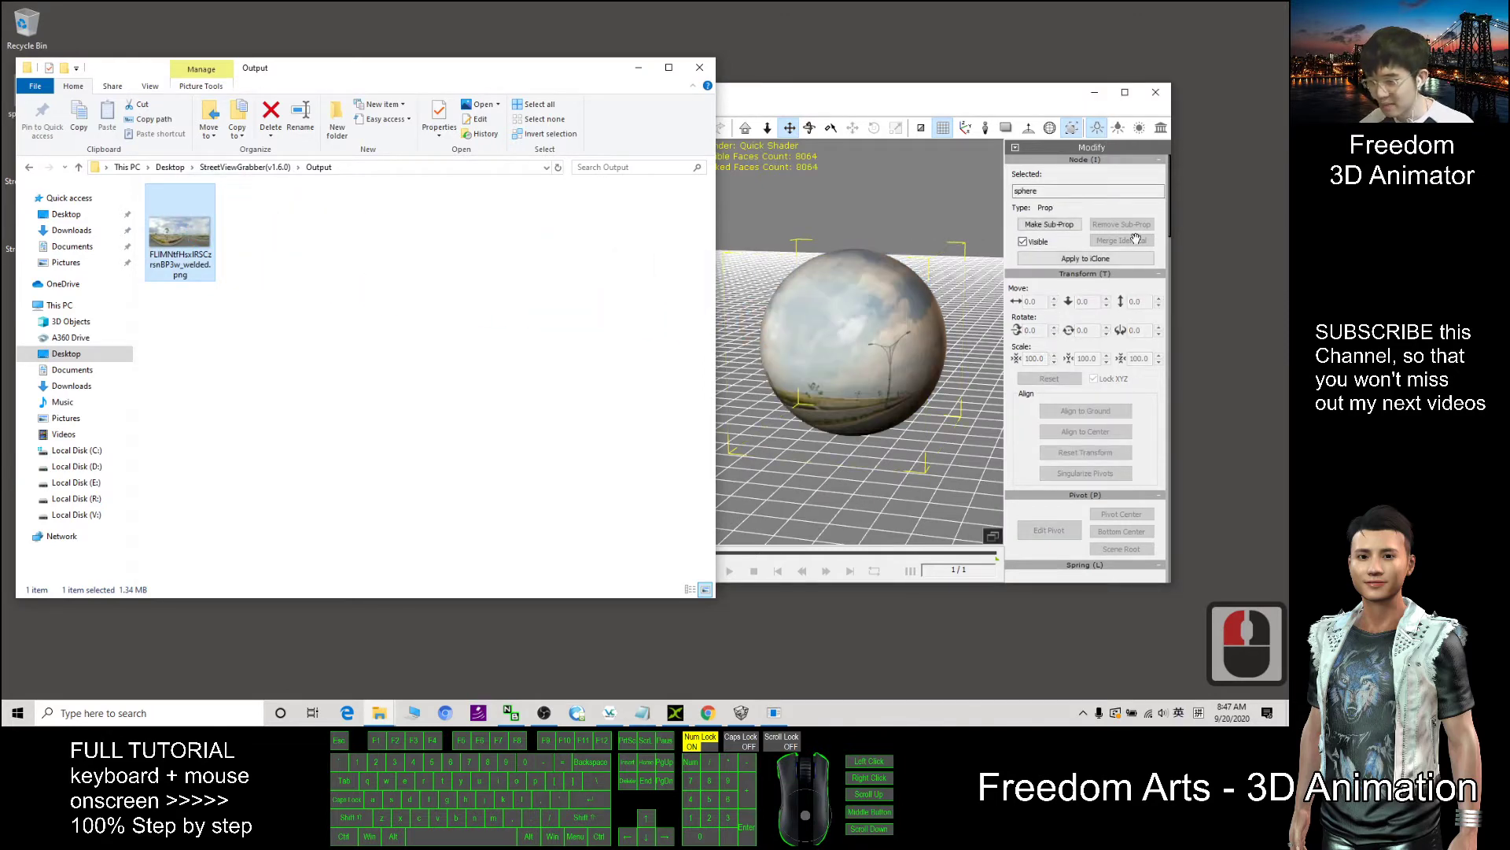
left_click(1125, 92)
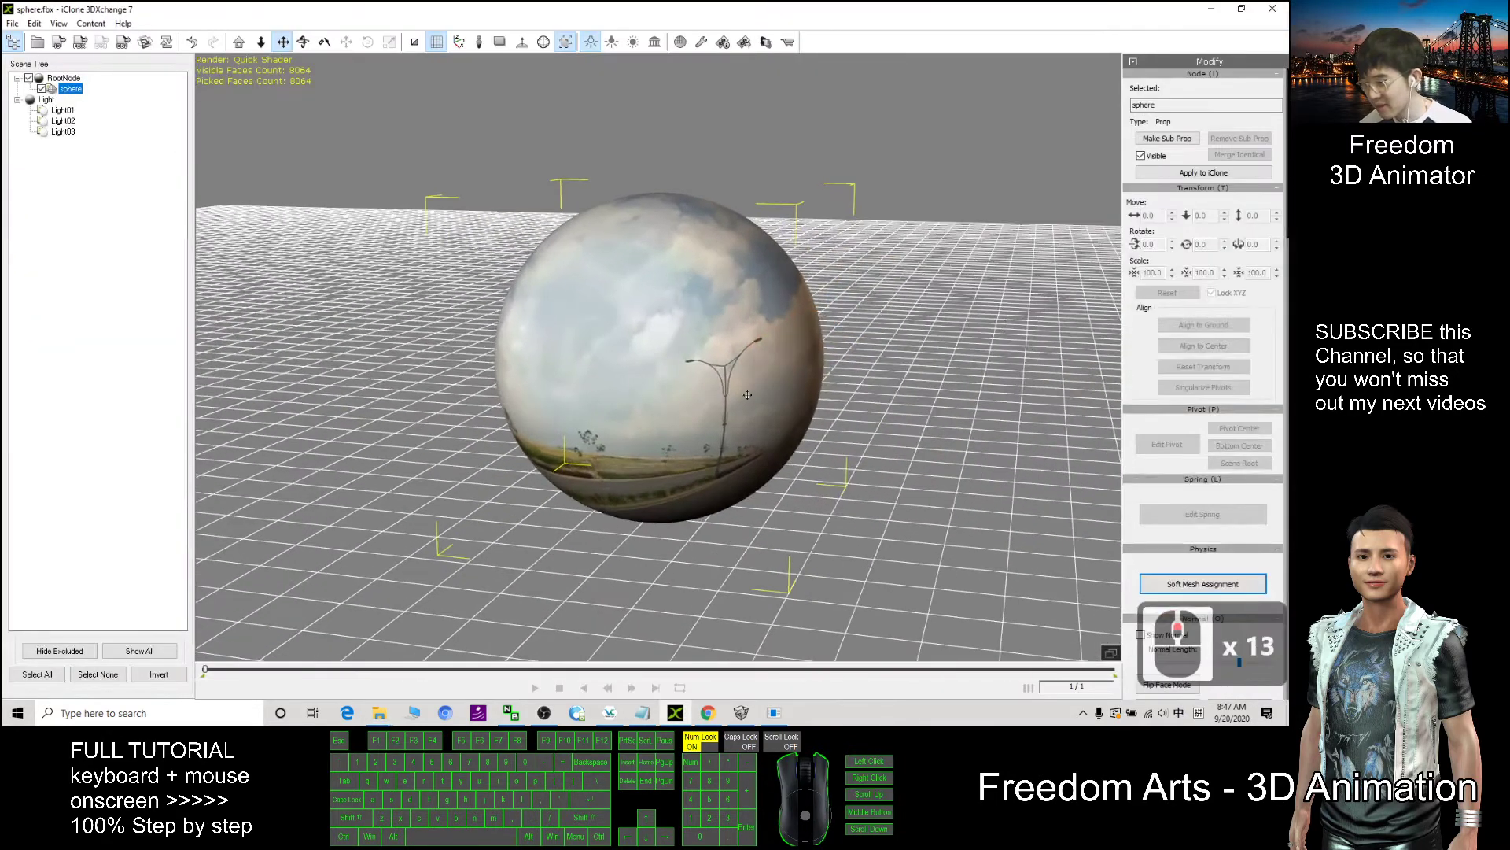
left_click_drag(793, 337, 738, 387)
right_click_drag(737, 387, 695, 386)
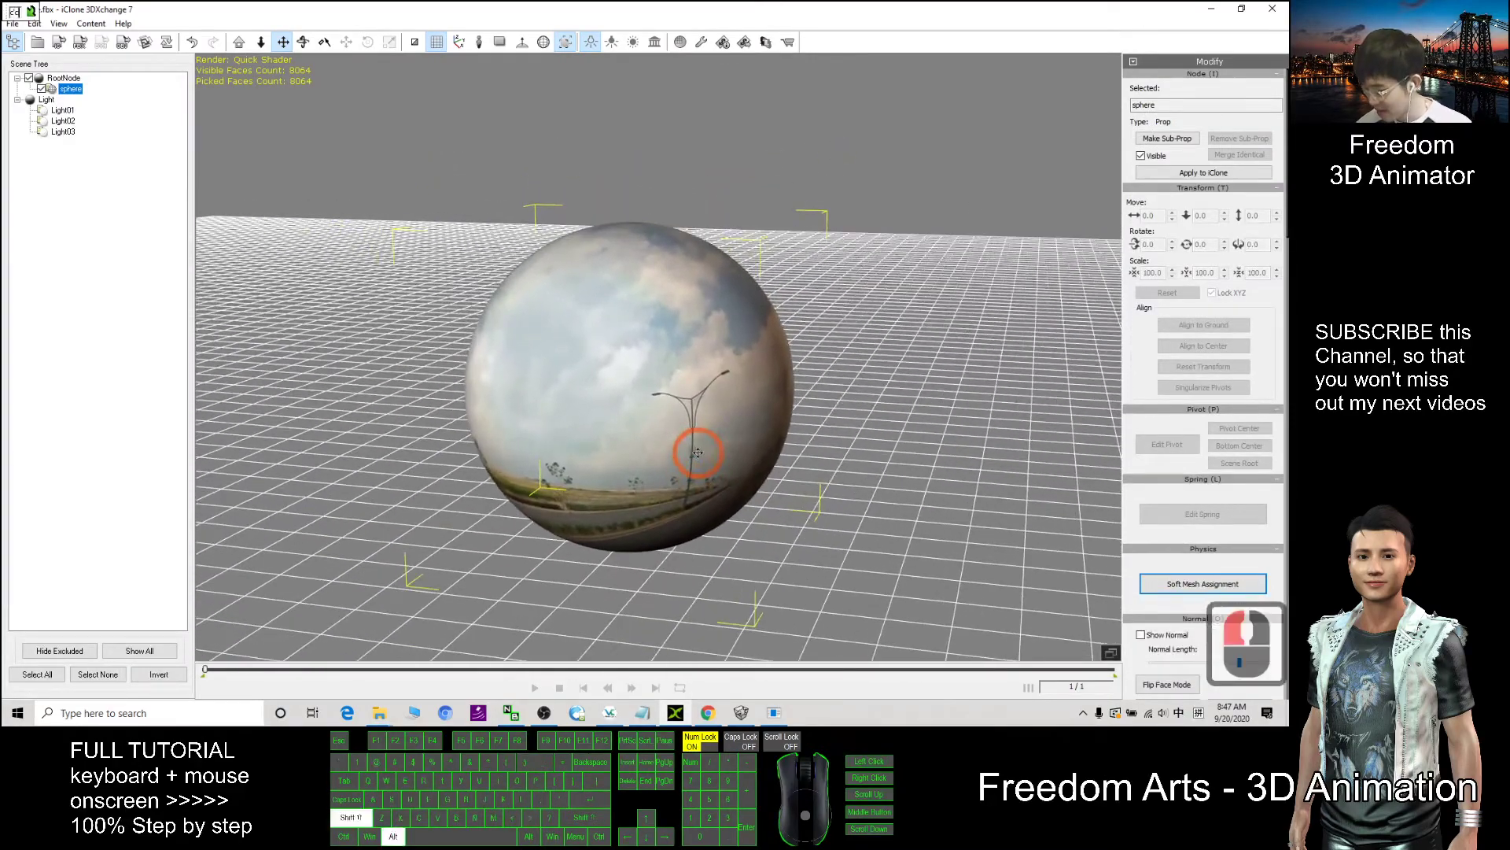
left_click_drag(696, 385, 1223, 464)
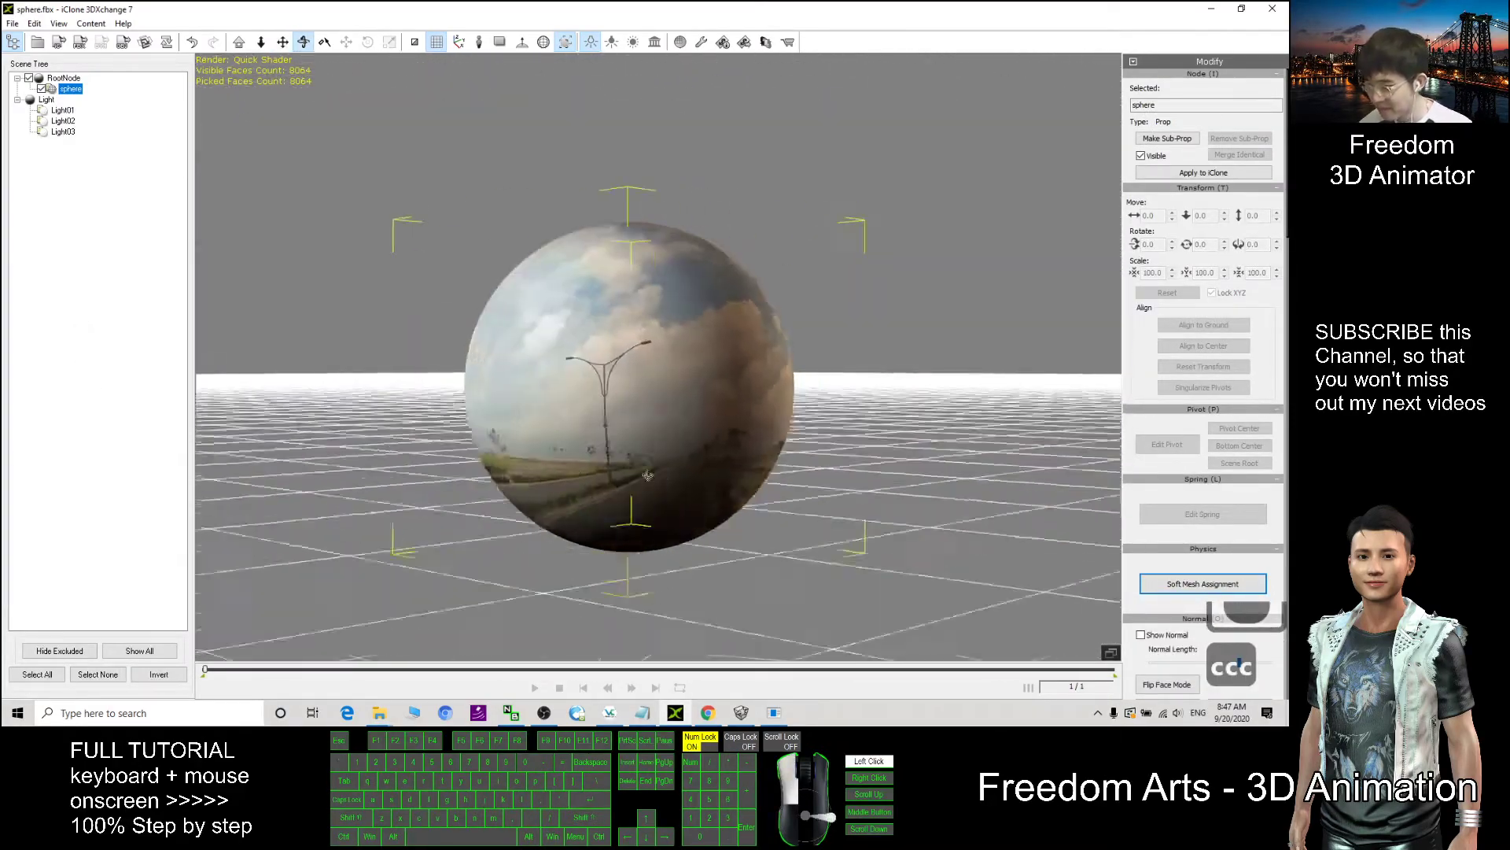
left_click_drag(708, 393, 499, 425)
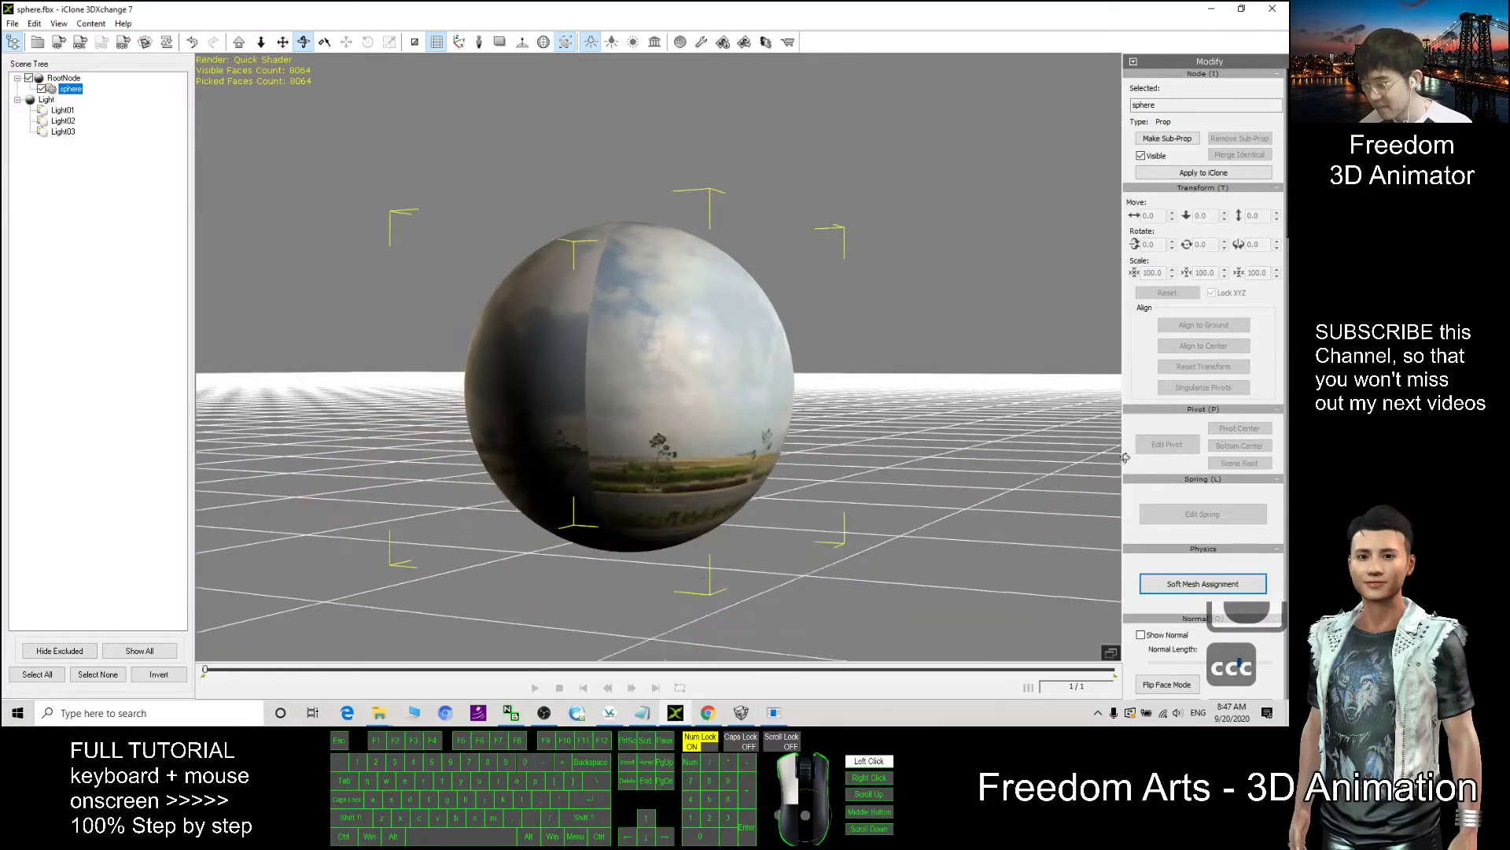
right_click_drag(499, 425, 504, 472)
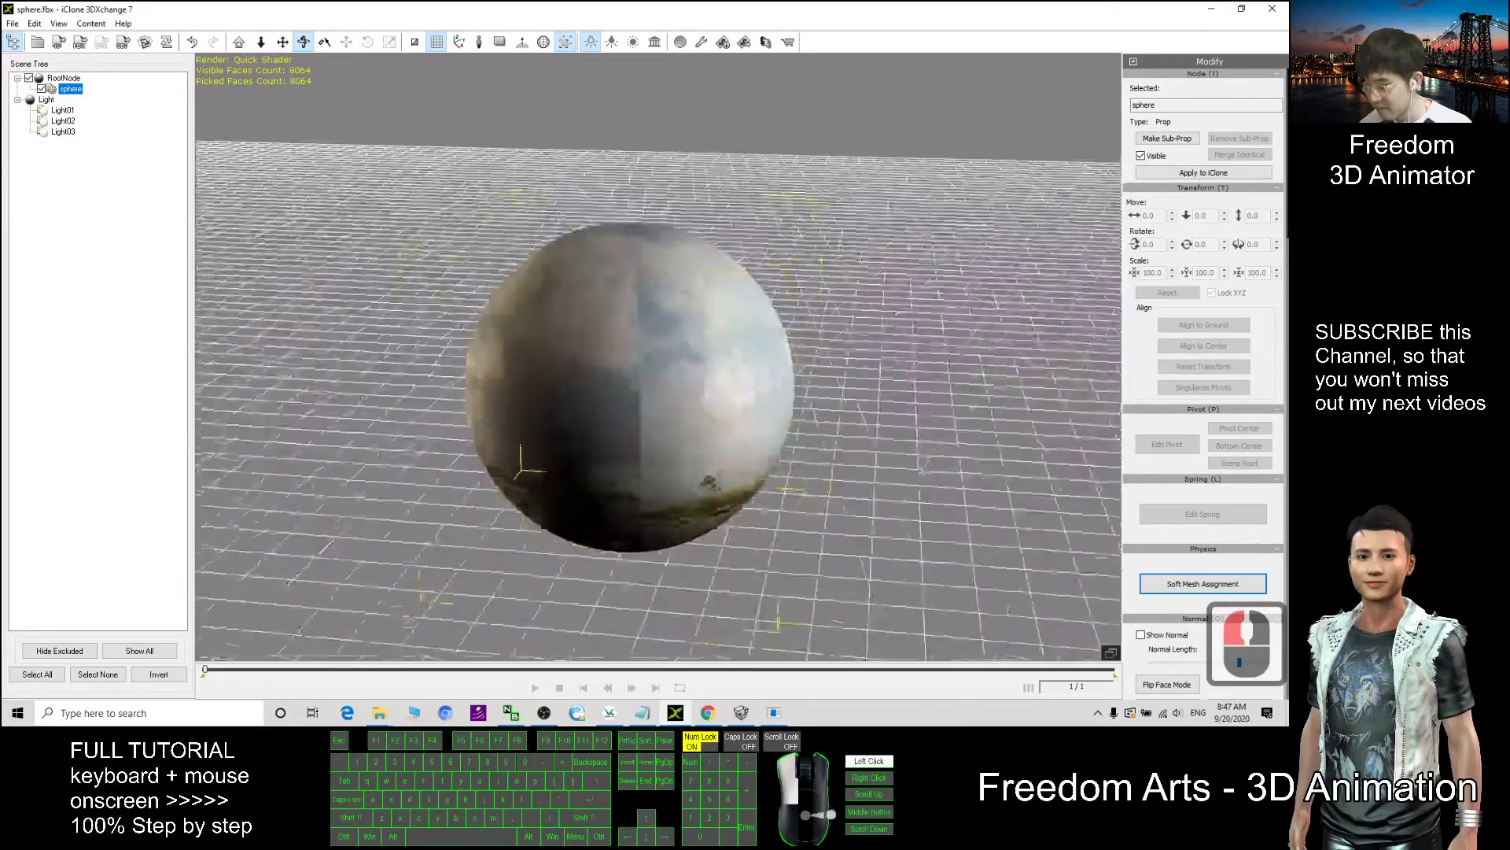
mouse_move(504, 473)
left_mouse_down()
mouse_move(831, 372)
mouse_move(708, 319)
left_mouse_up()
scroll(687, 482, "up", 2)
scroll(687, 483, "up", 6)
scroll(687, 482, "up", 3)
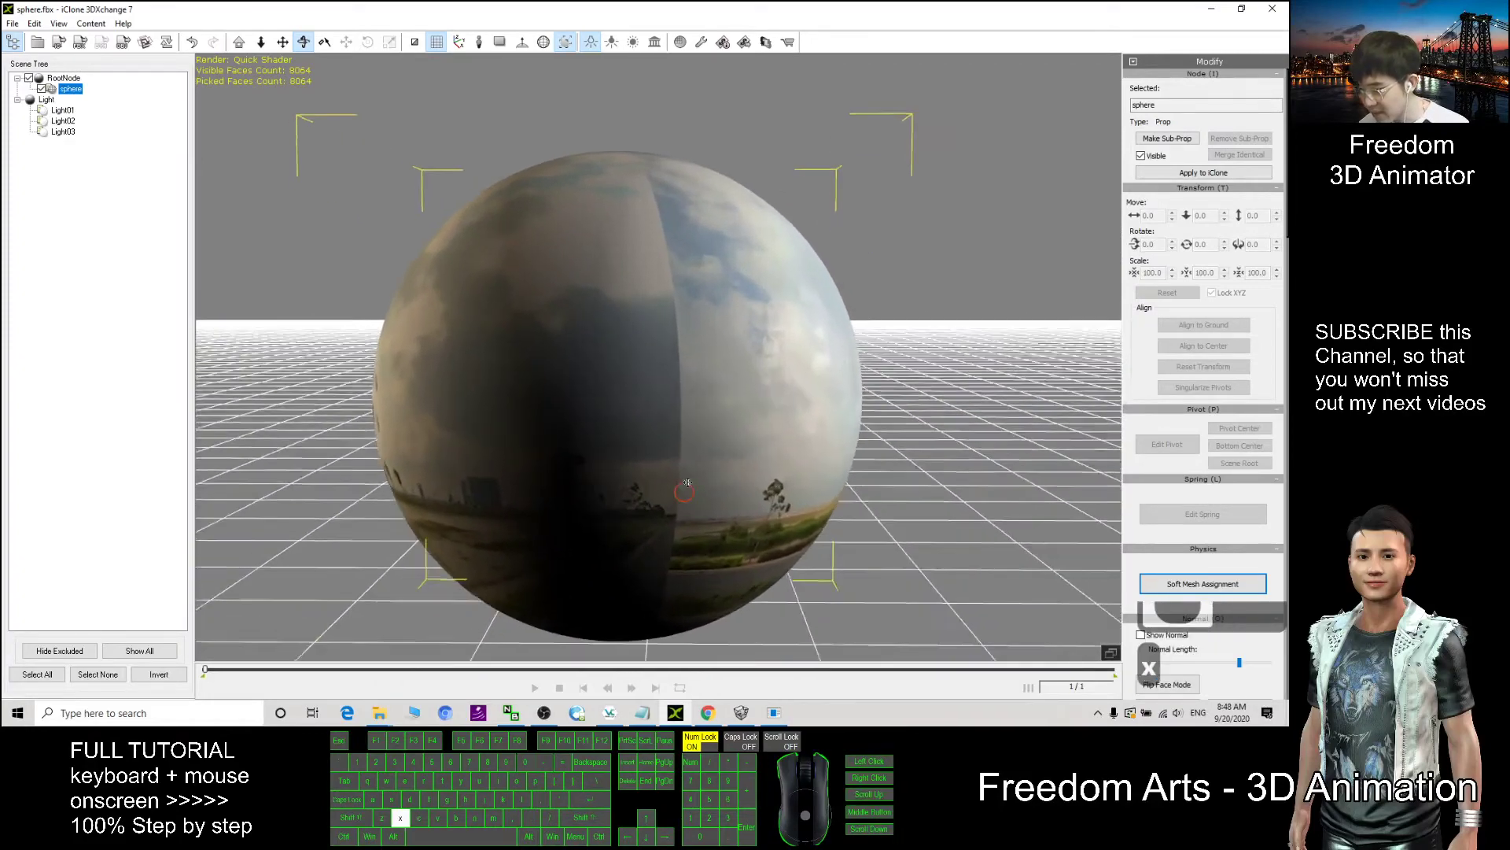
mouse_move(687, 483)
left_mouse_down()
mouse_move(589, 360)
mouse_move(588, 397)
mouse_move(613, 405)
mouse_move(1073, 404)
mouse_move(502, 392)
left_mouse_up()
Step: Set the StreetView Grabber Quality slider to a middle level
left_click(776, 713)
left_click_drag(906, 229, 718, 236)
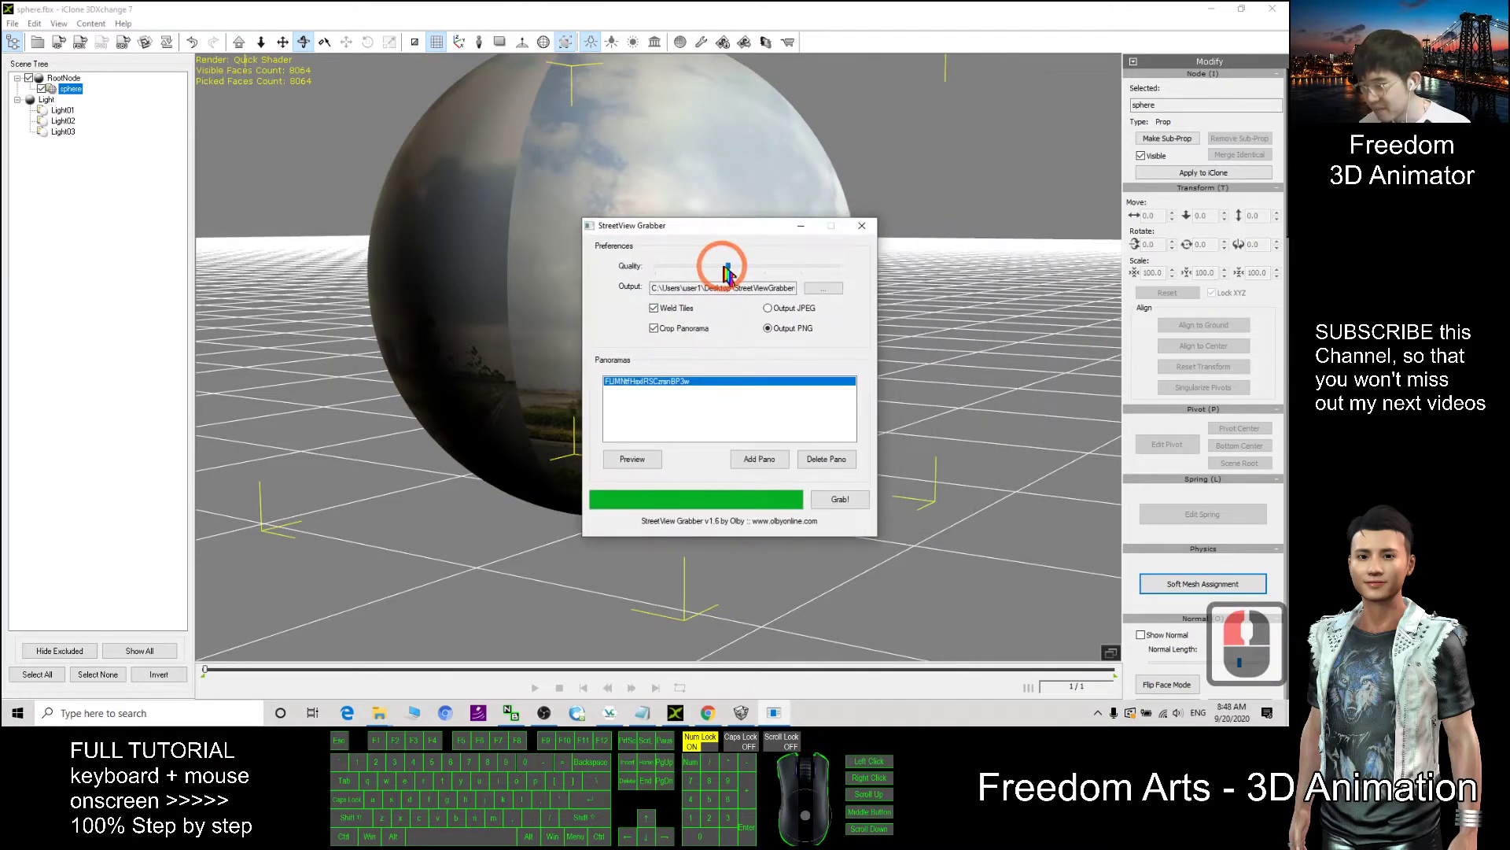
left_click(727, 267)
left_click(718, 266)
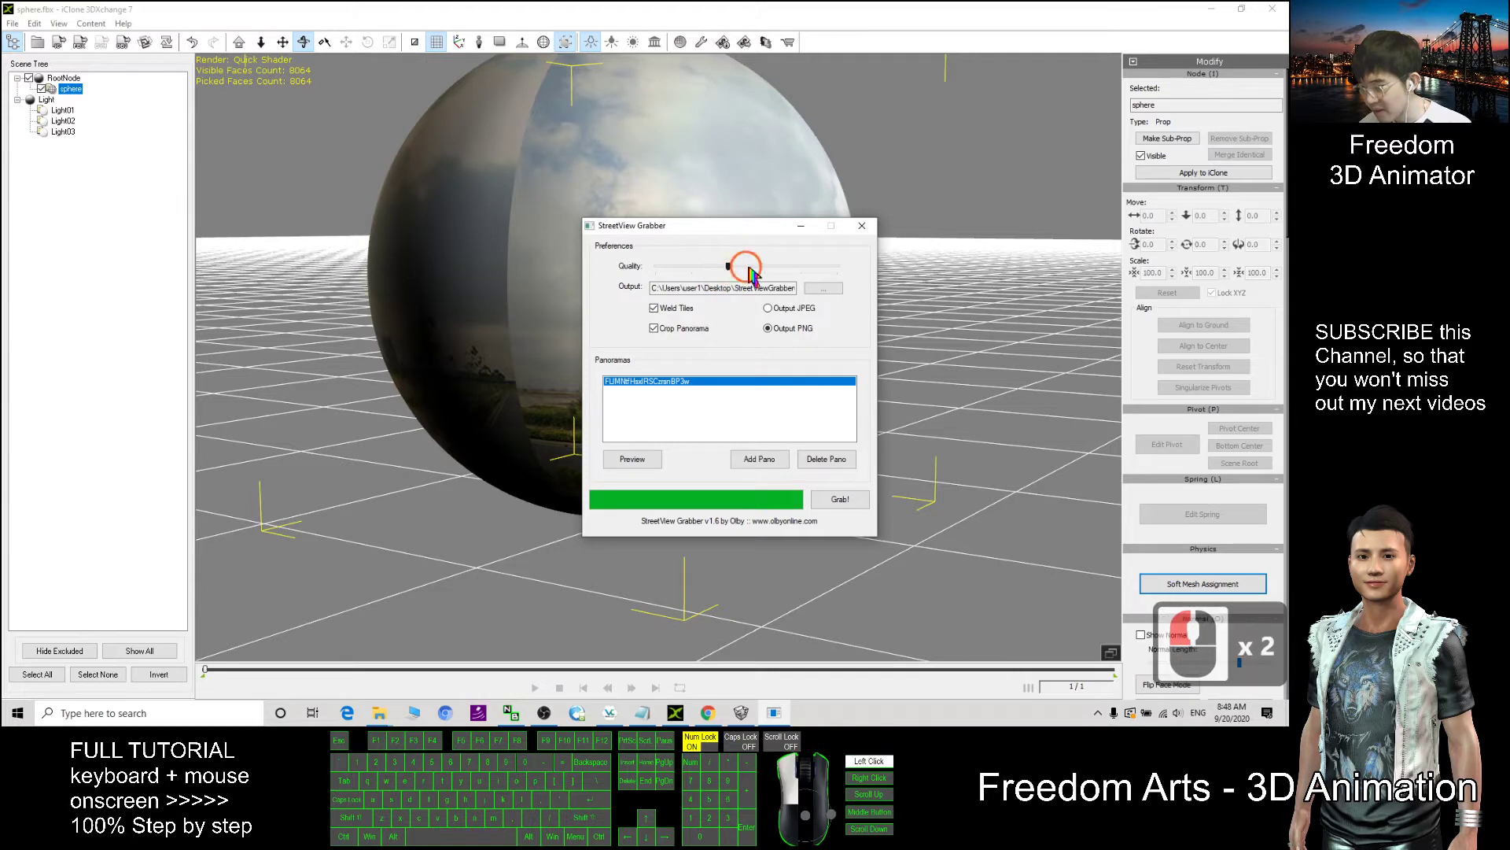
left_click(769, 270)
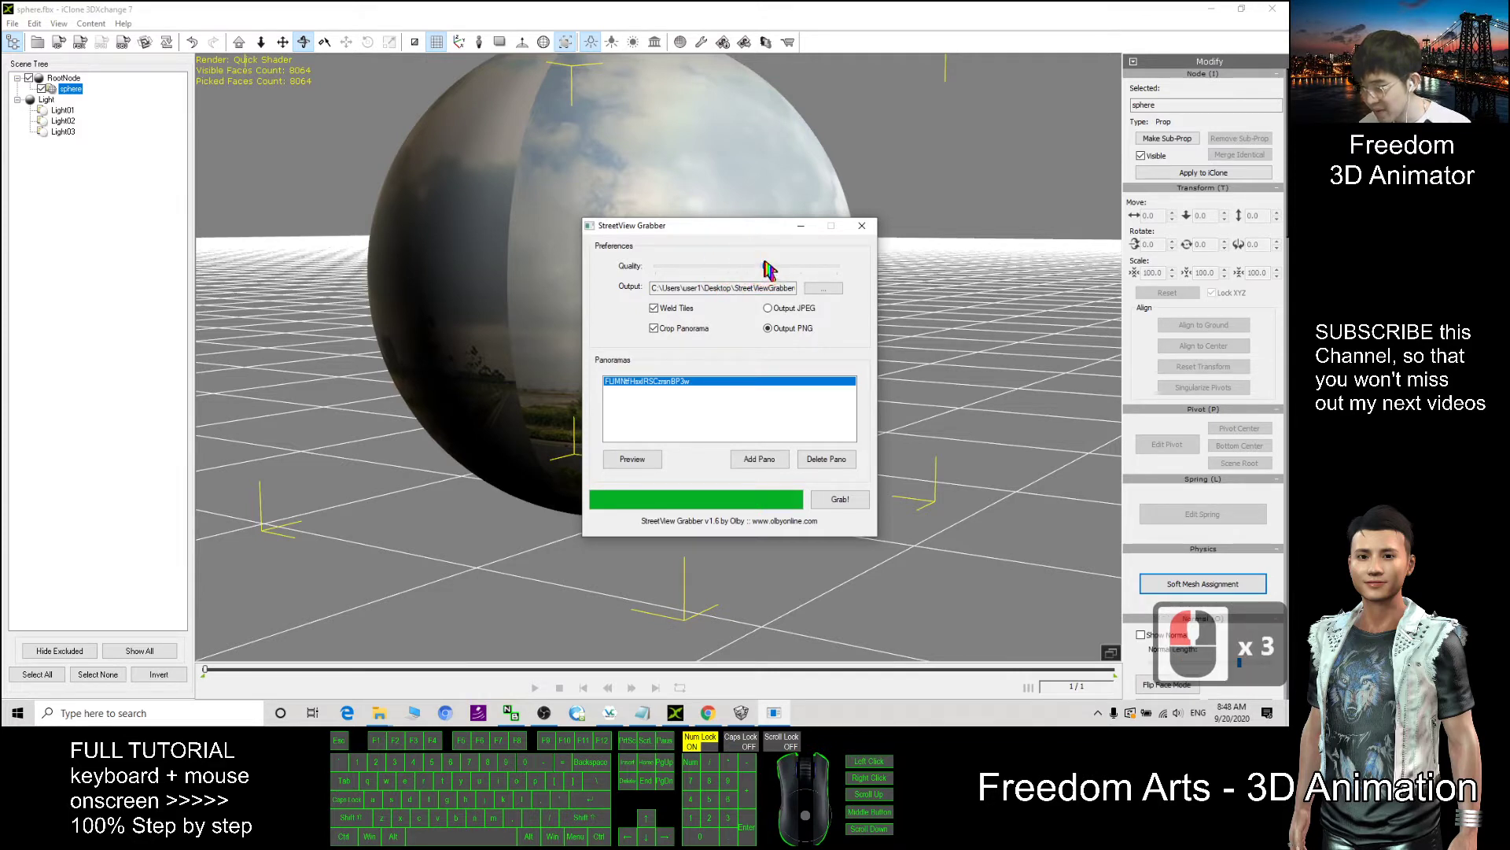
left_click(734, 269)
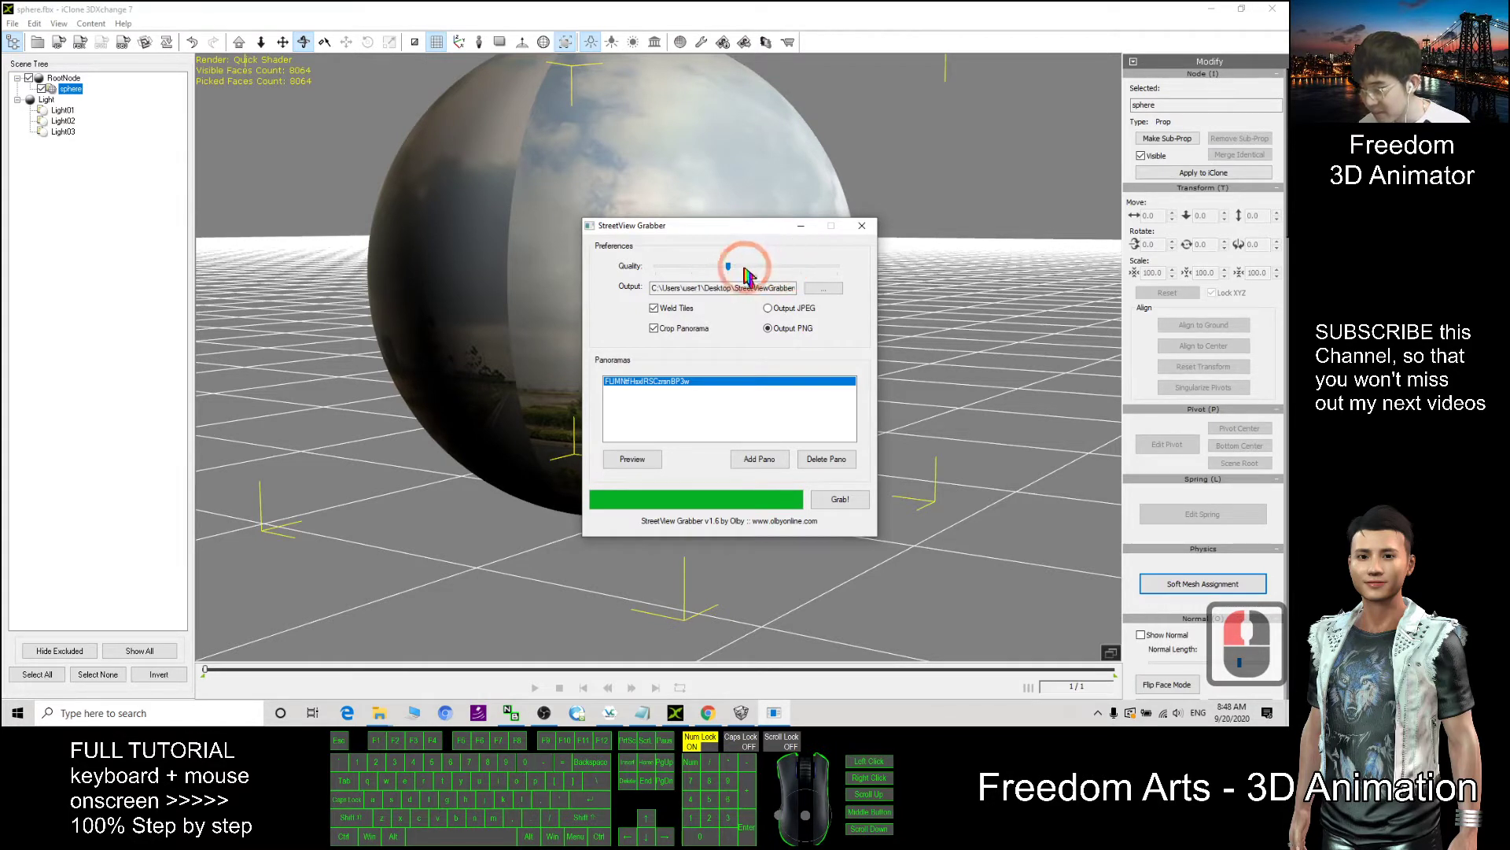
left_click(732, 267)
left_click(767, 268)
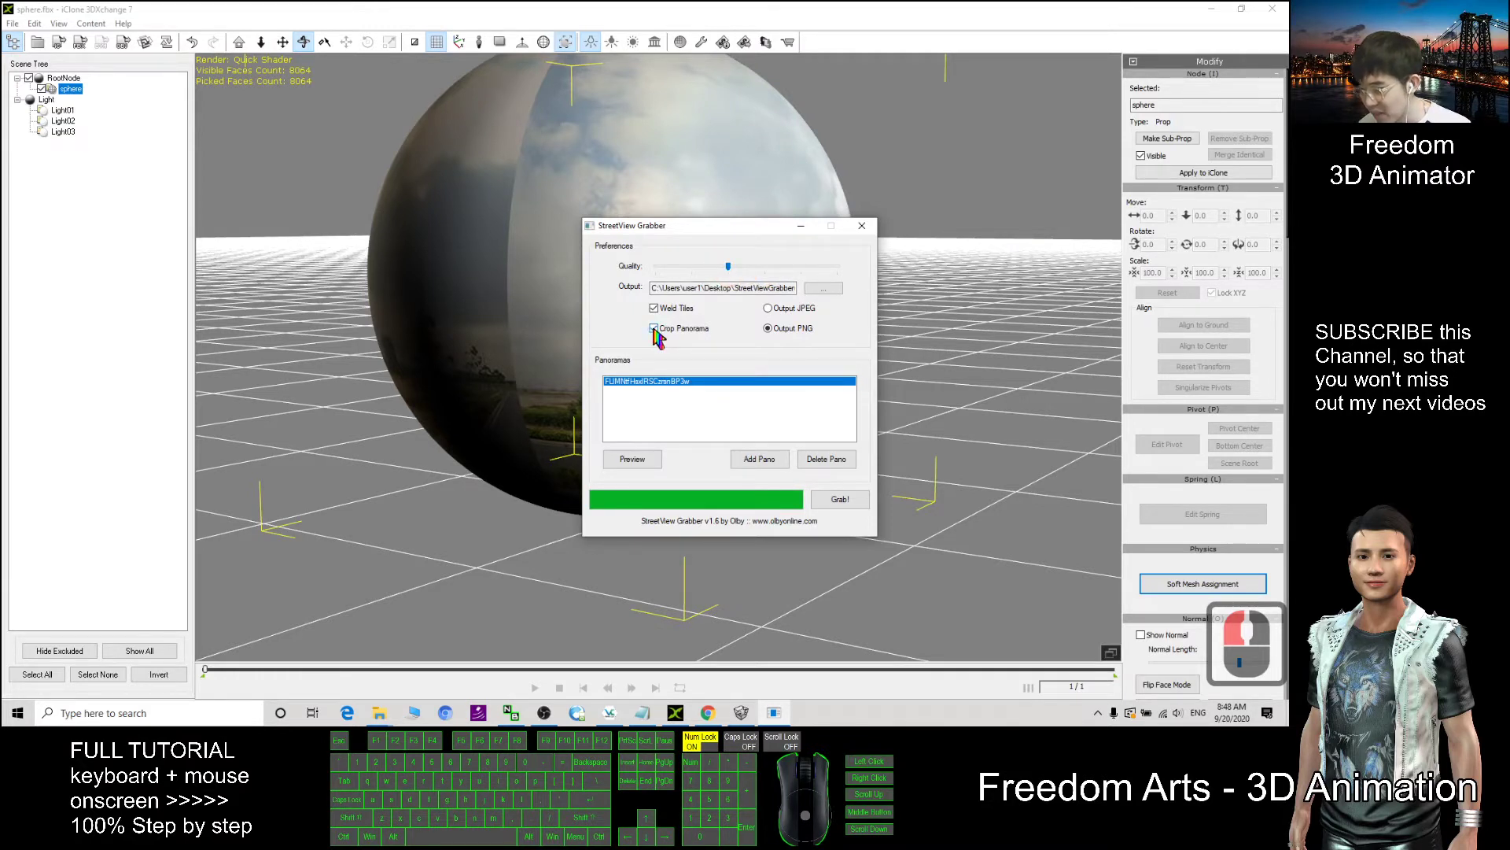
Step: Uncheck Crop Panorama, grab the panorama again, and dismiss the Done message
left_click(821, 336)
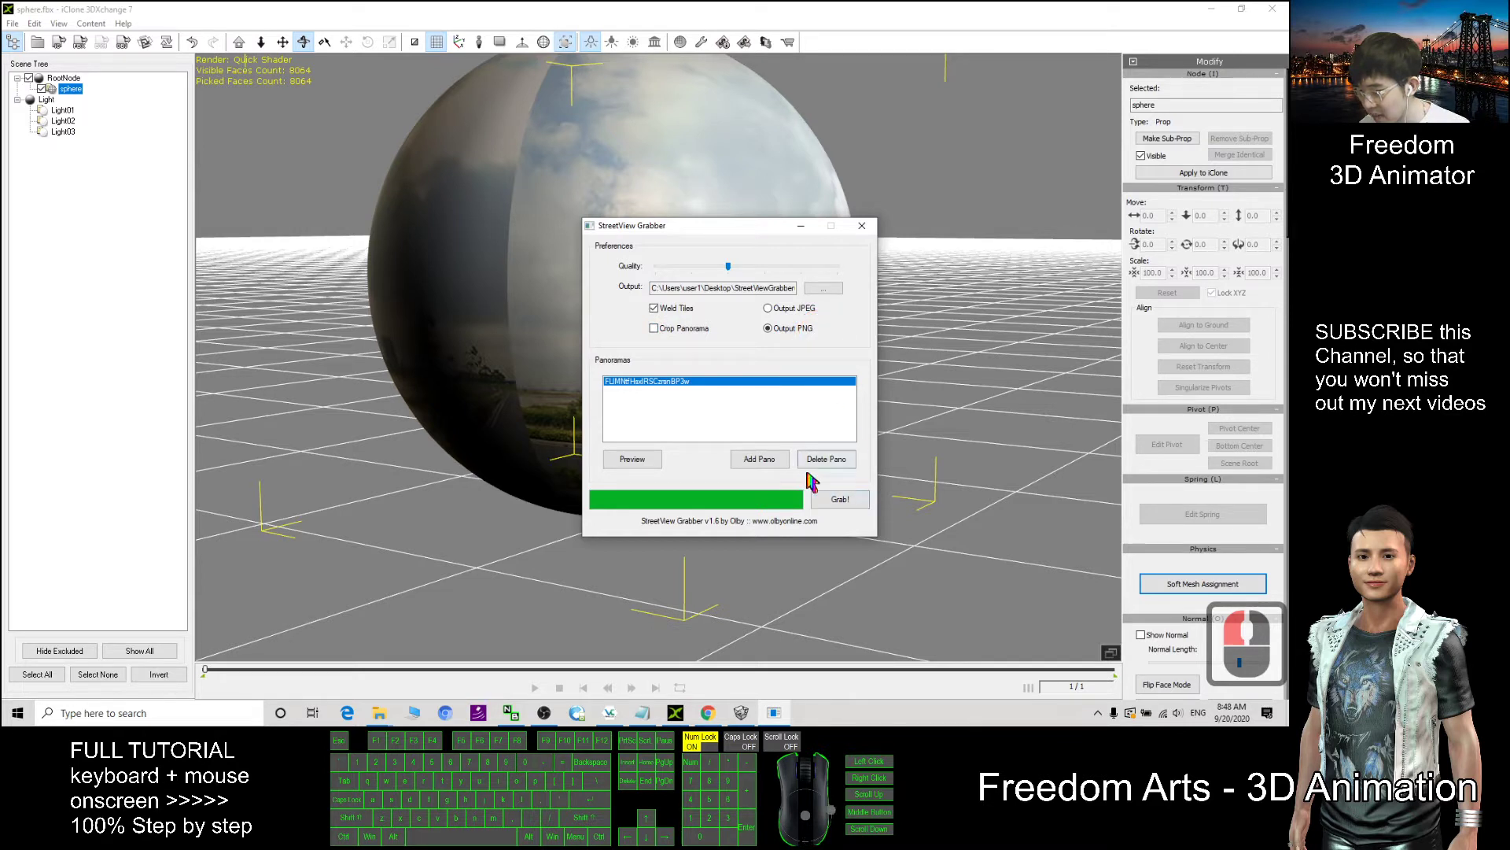
left_click(843, 503)
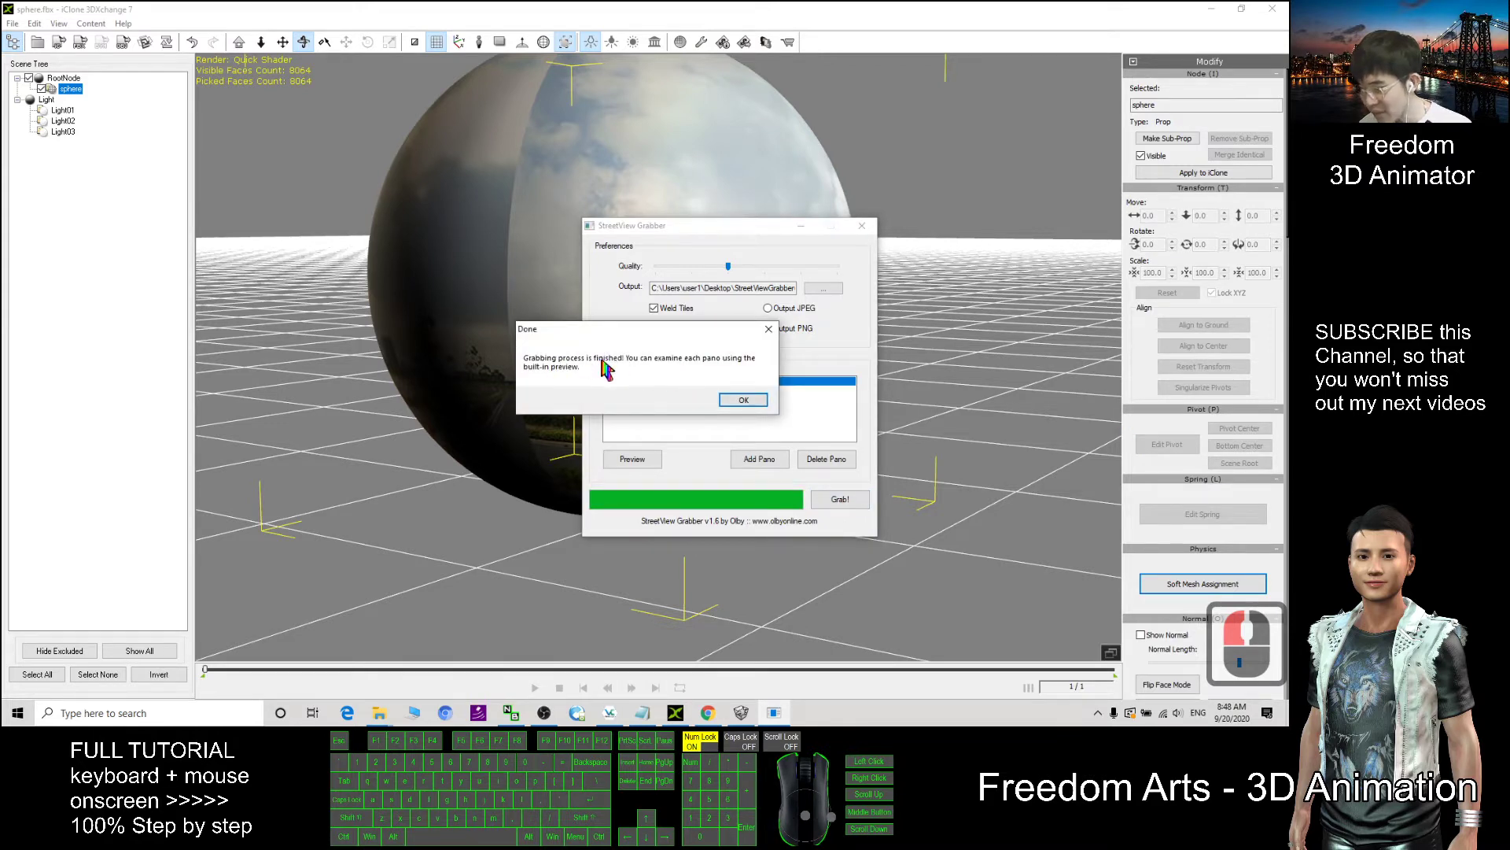
left_click(742, 399)
left_click(863, 225)
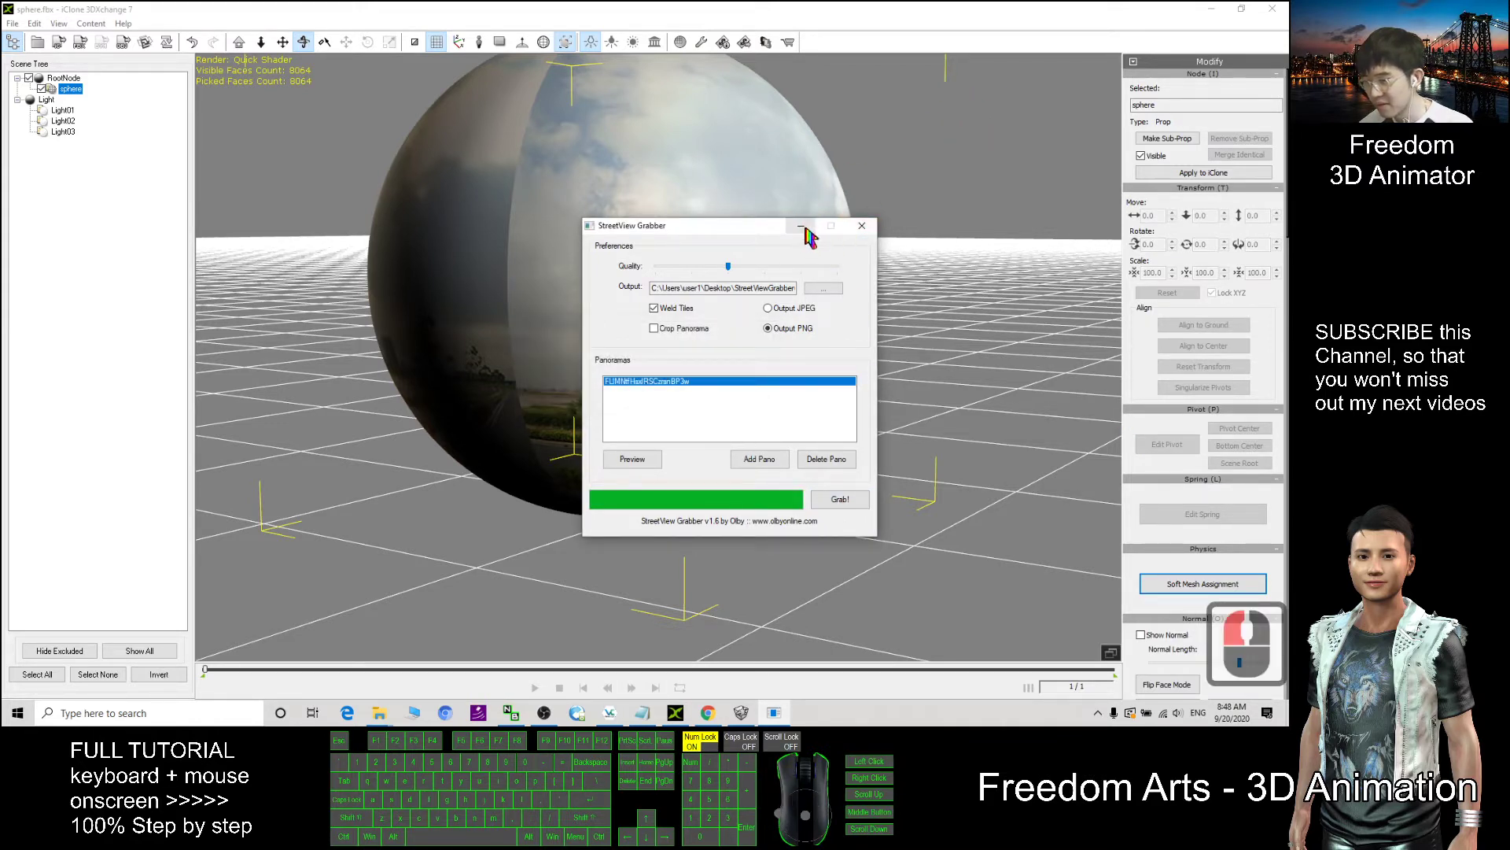
Step: Restore 3DXchange and orbit the panorama sphere toward its road side
double_click(755, 16)
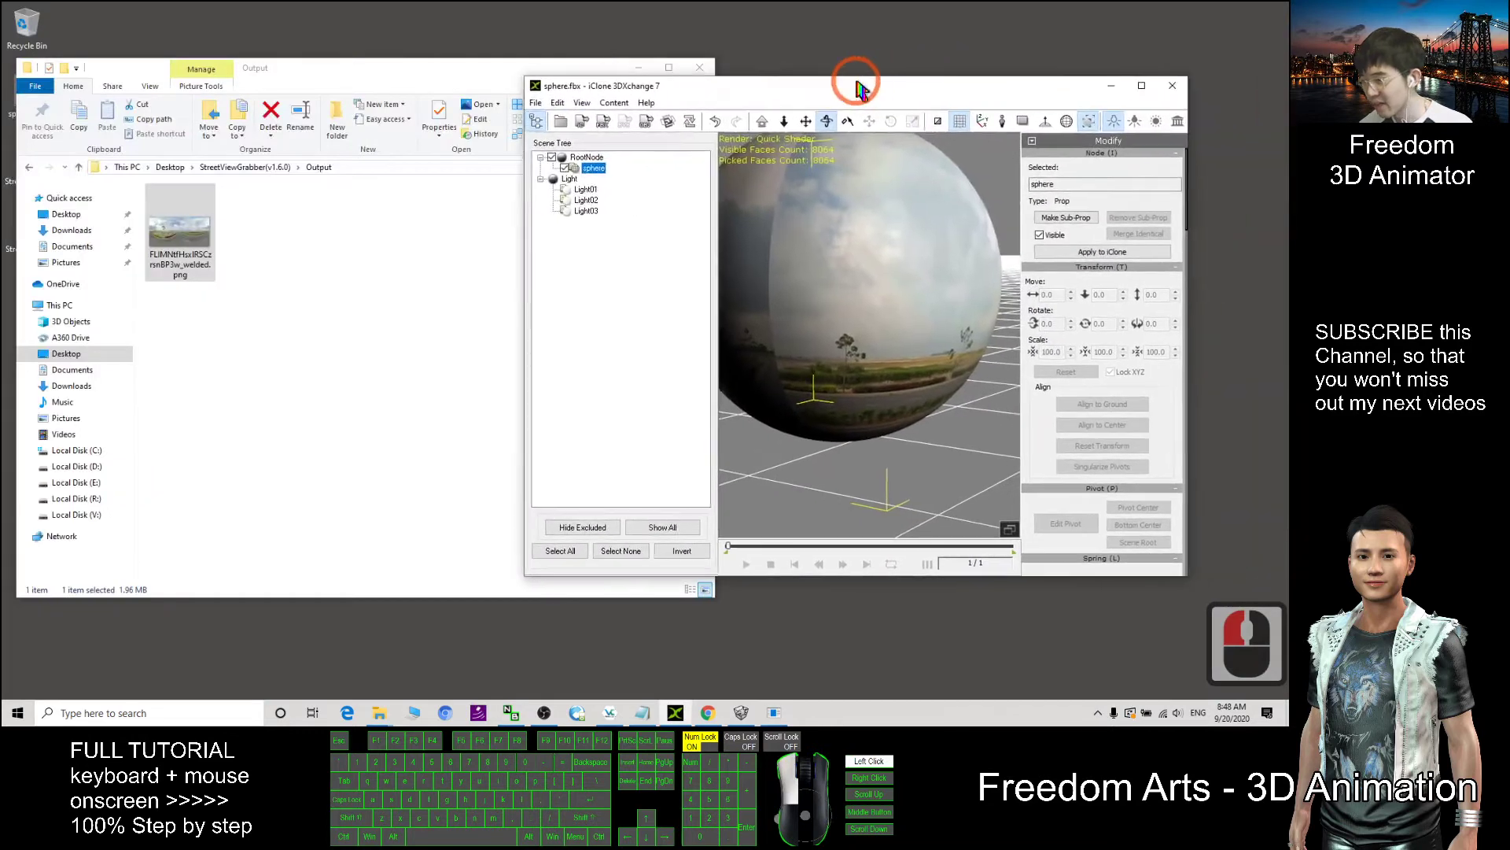
left_click(841, 309)
mouse_move(852, 315)
left_mouse_down()
mouse_move(852, 357)
mouse_move(934, 319)
left_mouse_up()
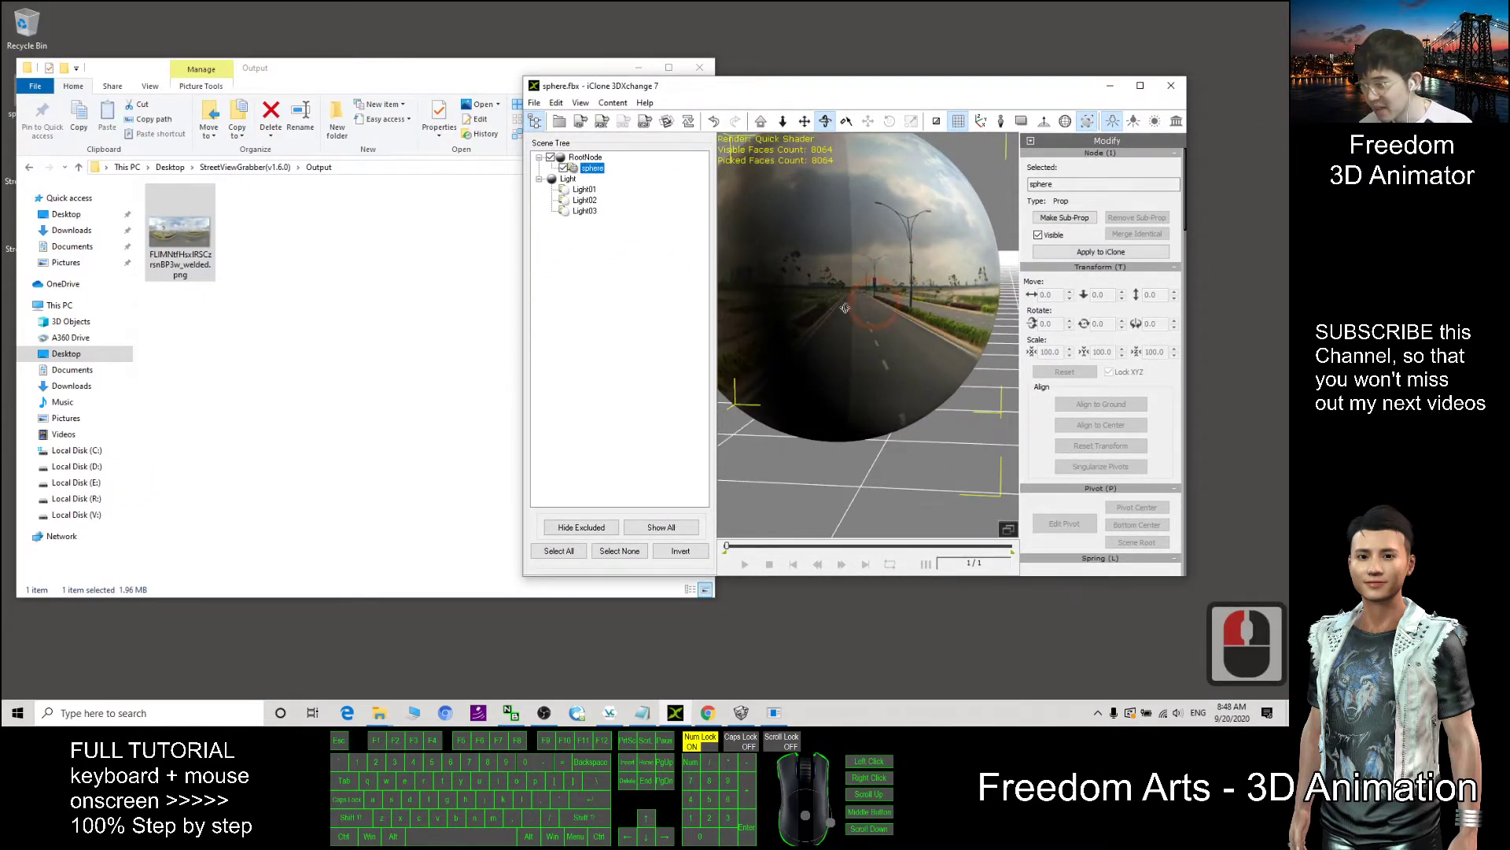
left_click(1140, 85)
scroll(610, 310, "up", 7)
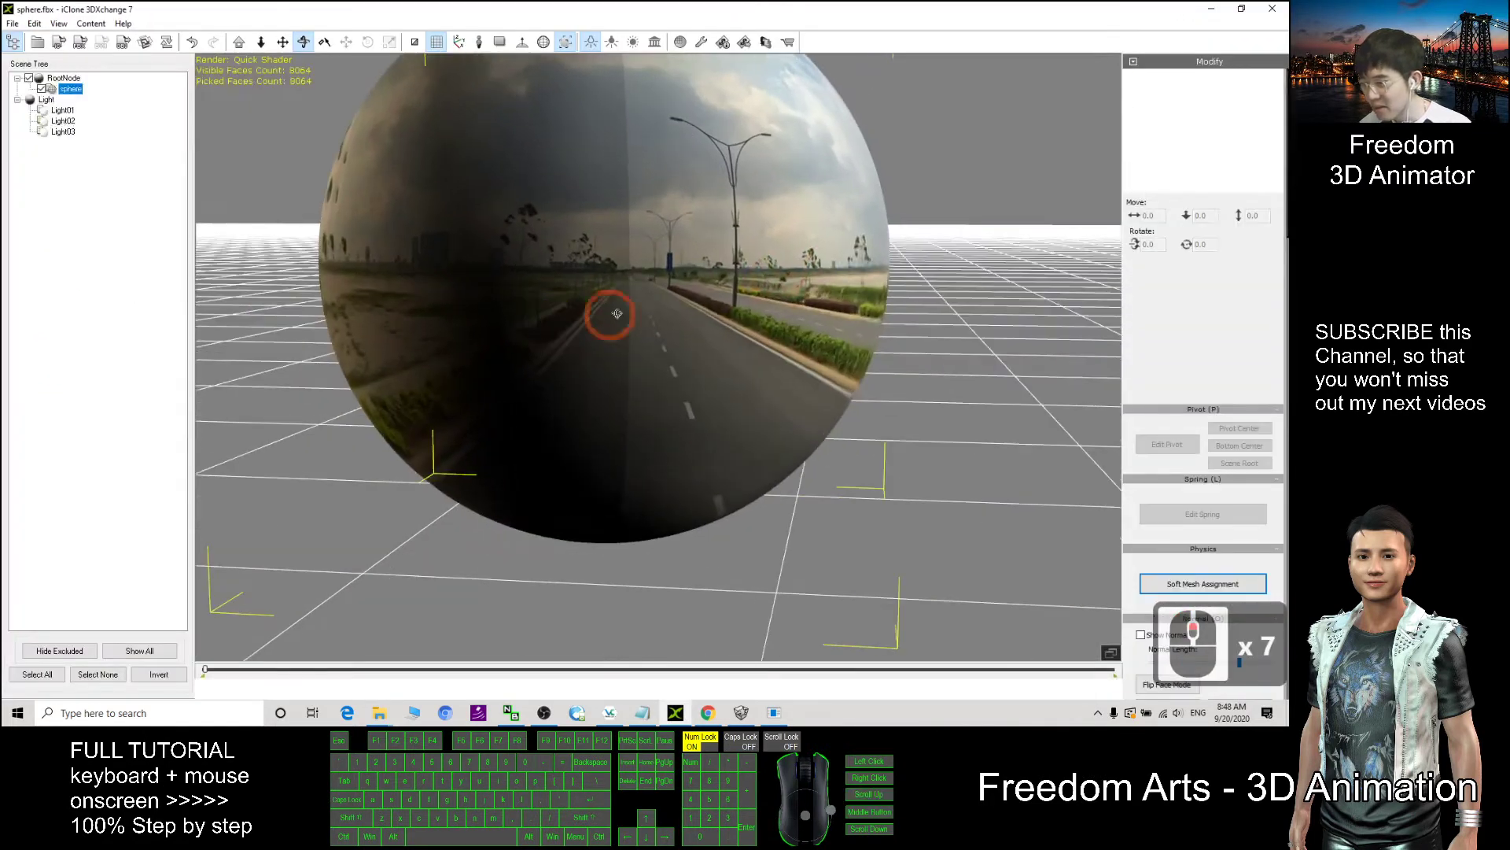
scroll(630, 334, "up", 5)
left_click(773, 713)
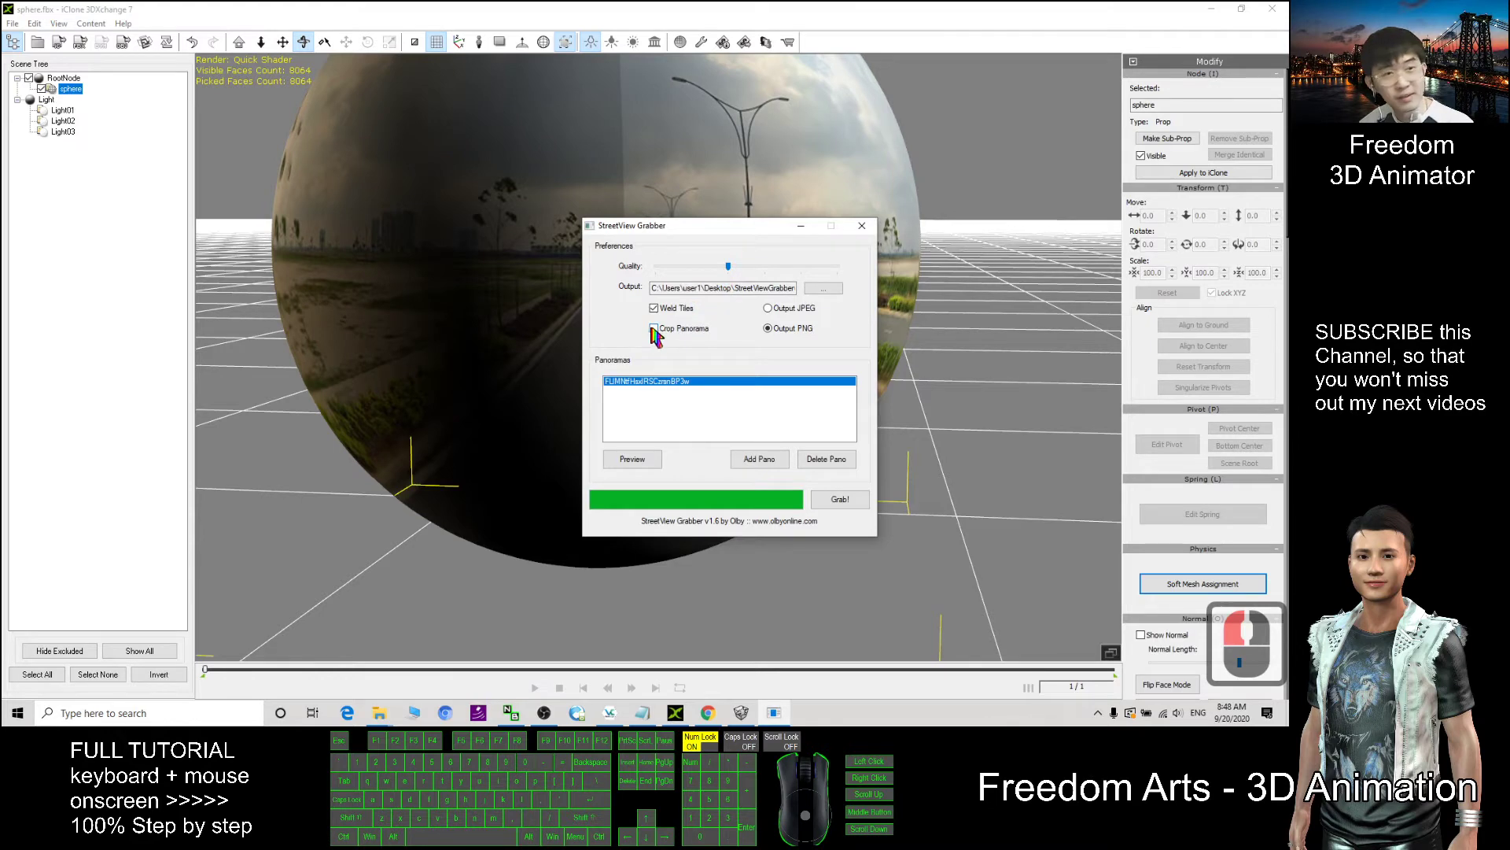
left_click(756, 10)
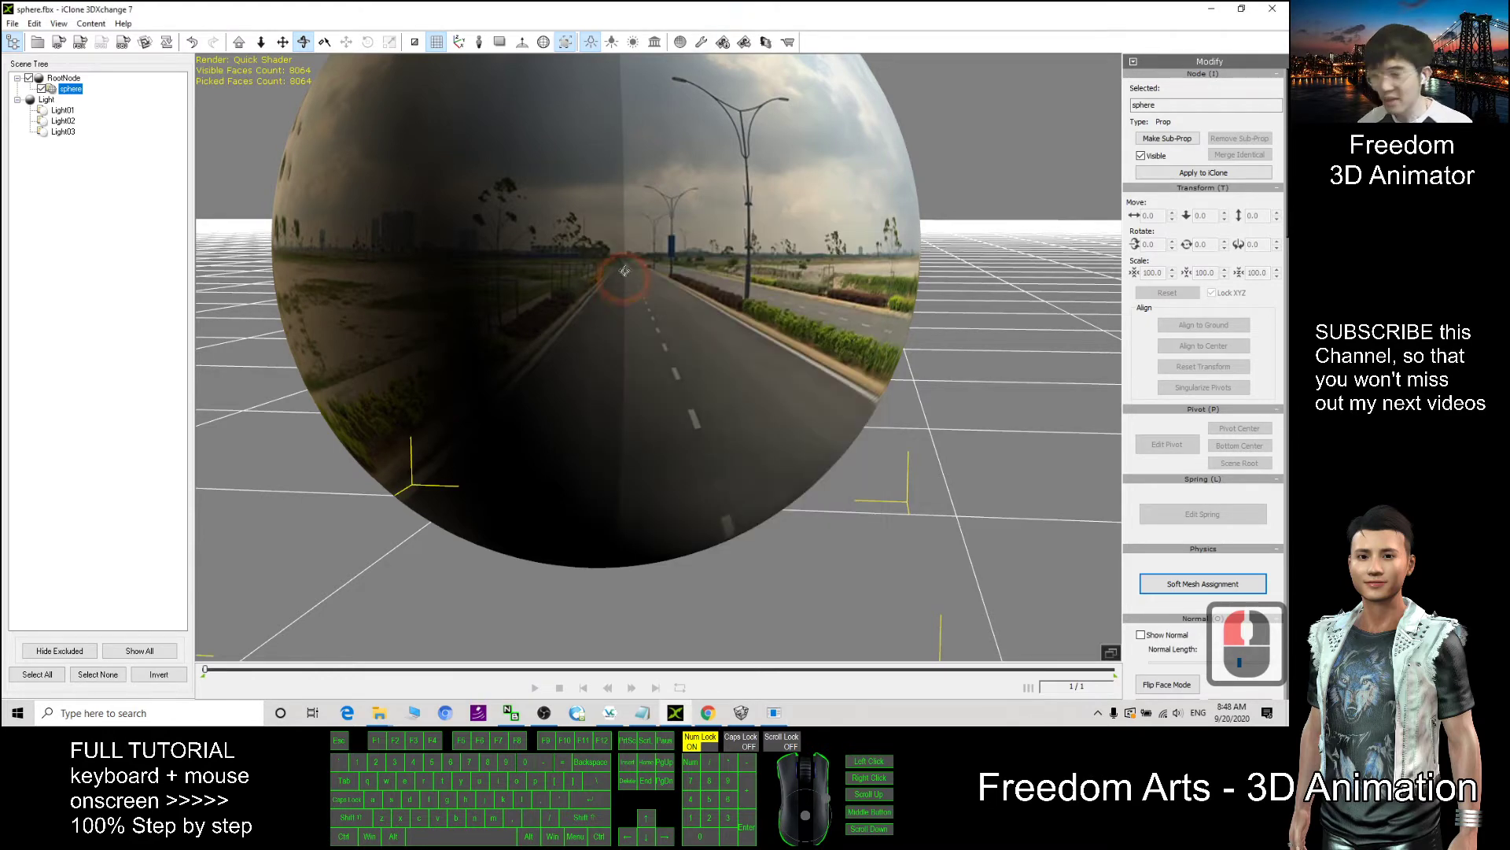
Step: Zoom out and back in while orbiting around the panorama sphere to inspect it
mouse_move(603, 406)
left_mouse_down()
mouse_move(624, 475)
mouse_move(607, 252)
left_mouse_up()
scroll(616, 259, "down", 6)
scroll(609, 267, "down", 8)
scroll(605, 272, "down", 15)
scroll(595, 282, "down", 6)
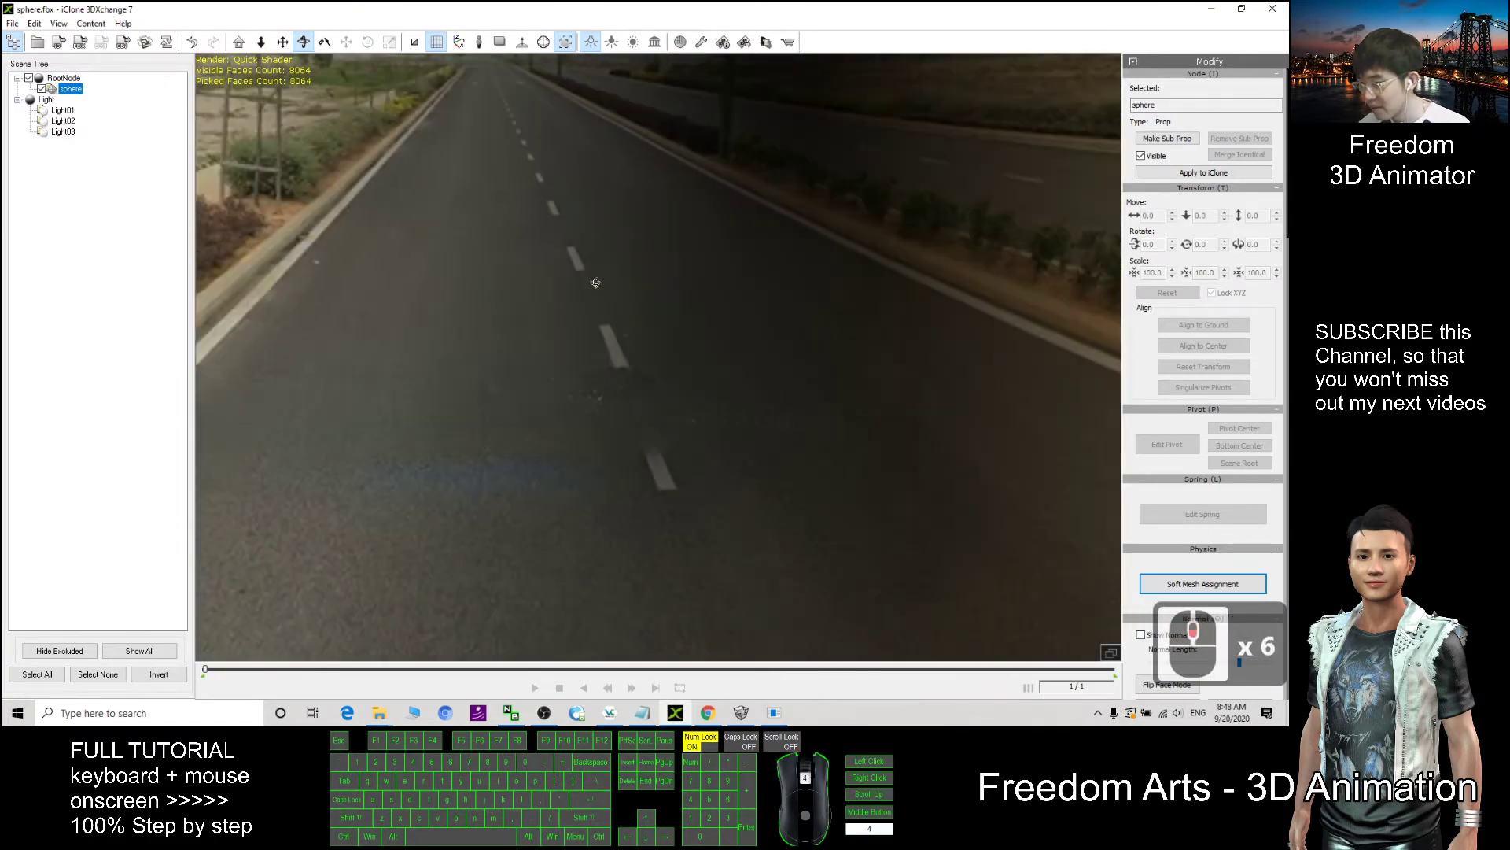
scroll(596, 282, "up", 20)
scroll(582, 291, "up", 15)
scroll(551, 307, "up", 20)
left_click(455, 334)
left_click_drag(455, 334, 566, 194)
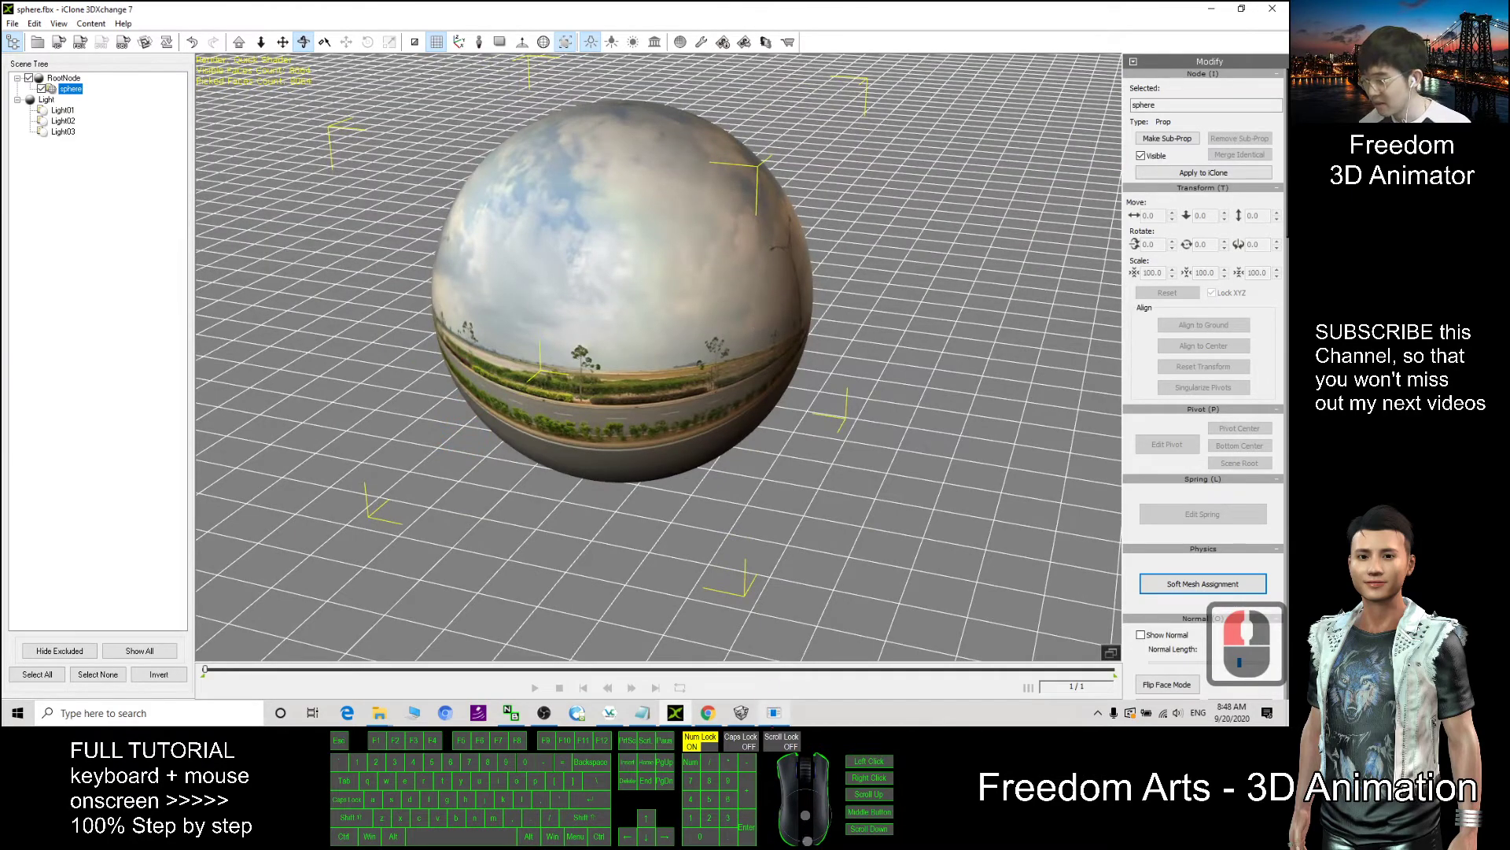
Step: Compare the sphere with the Street View road in Chrome, then minimize the browser and Explorer
left_click(741, 714)
left_click(741, 714)
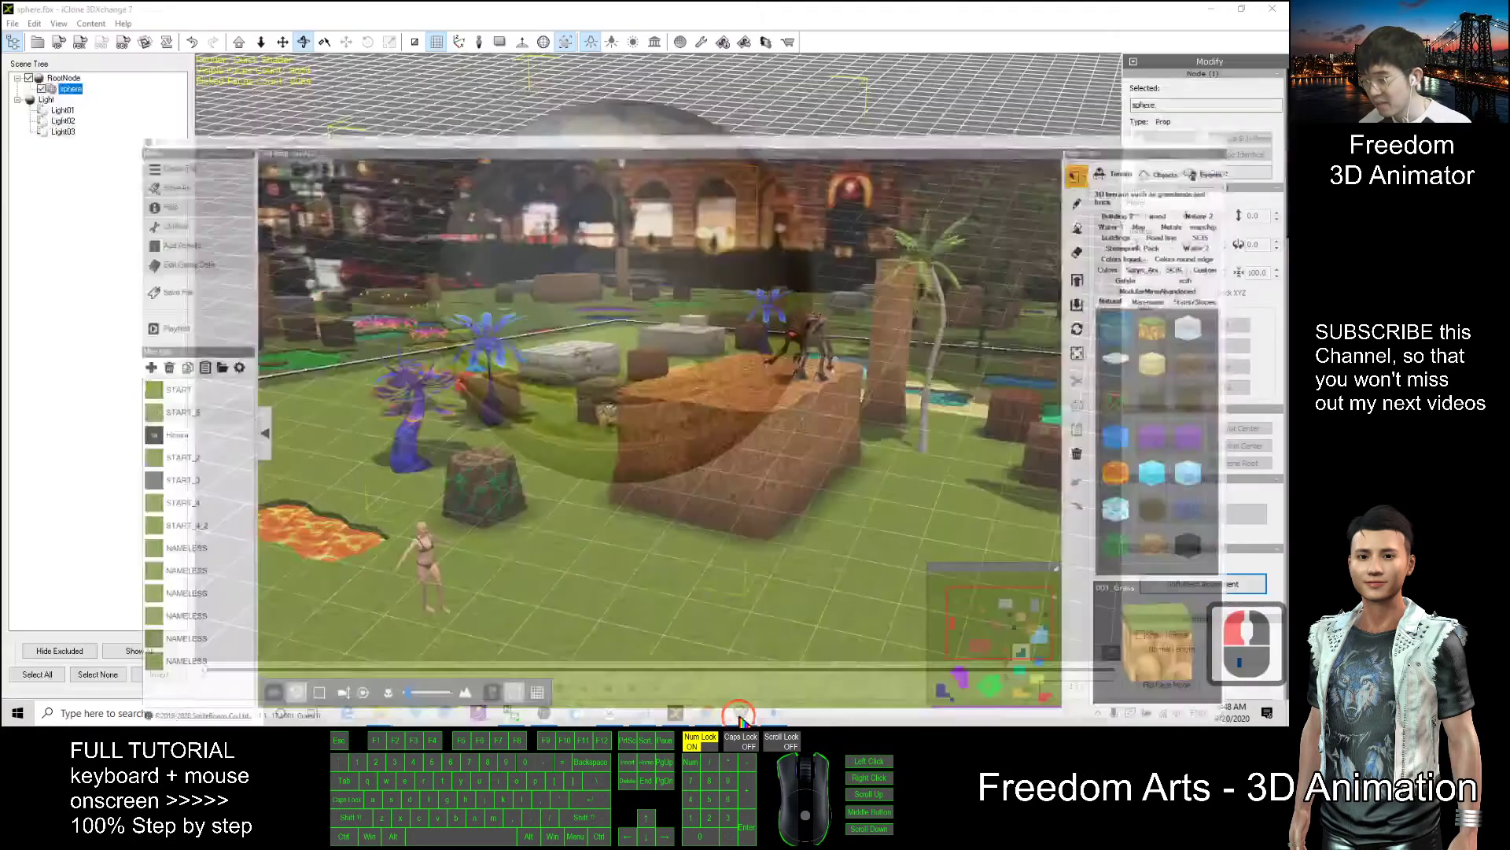
mouse_move(362, 12)
left_mouse_down()
mouse_move(705, 98)
mouse_move(838, 98)
left_mouse_up()
left_click(639, 68)
left_click(605, 621)
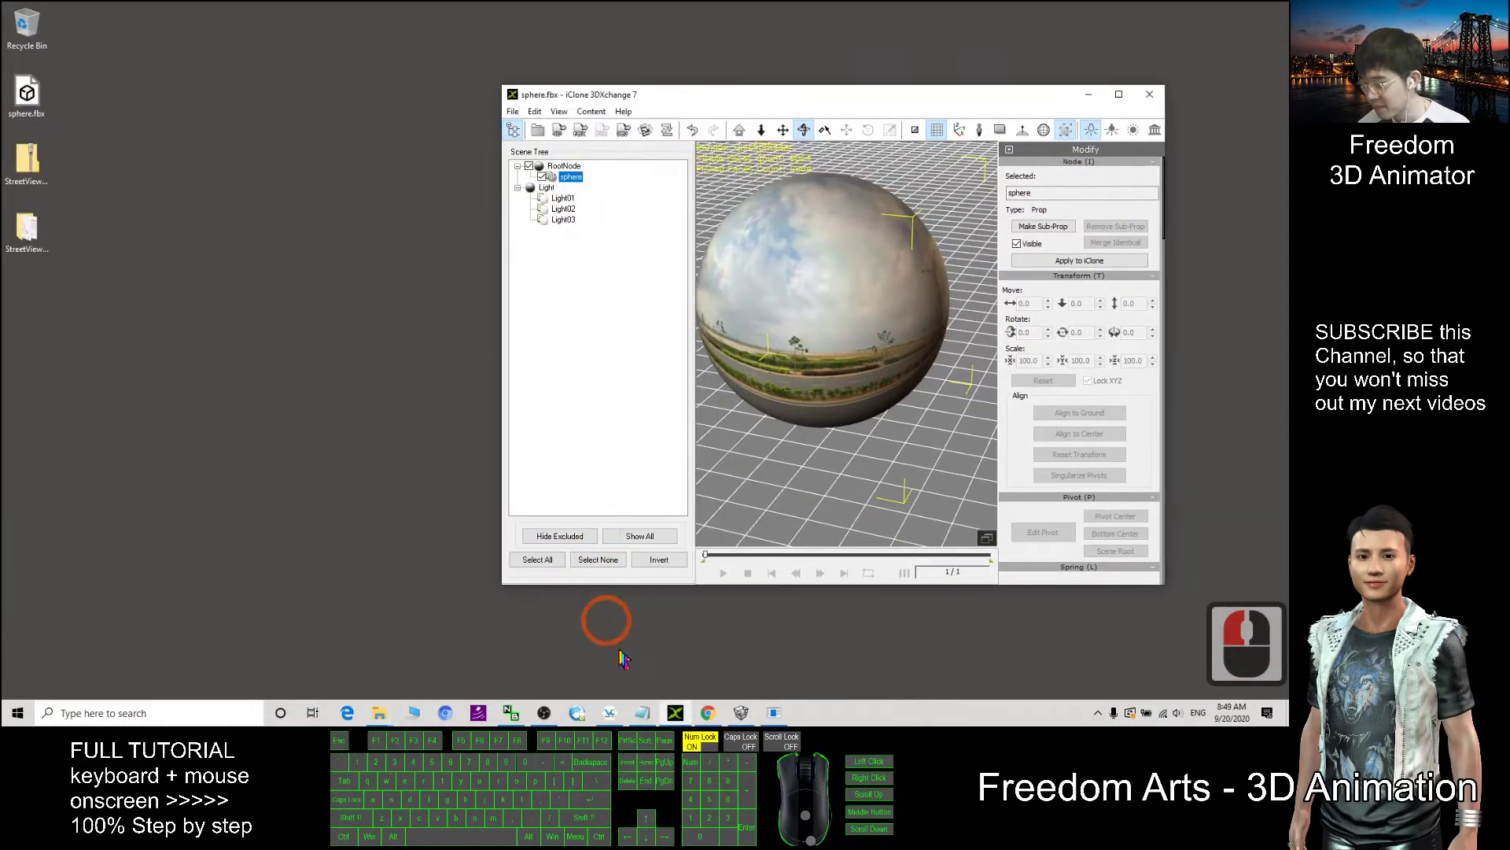
left_click(709, 713)
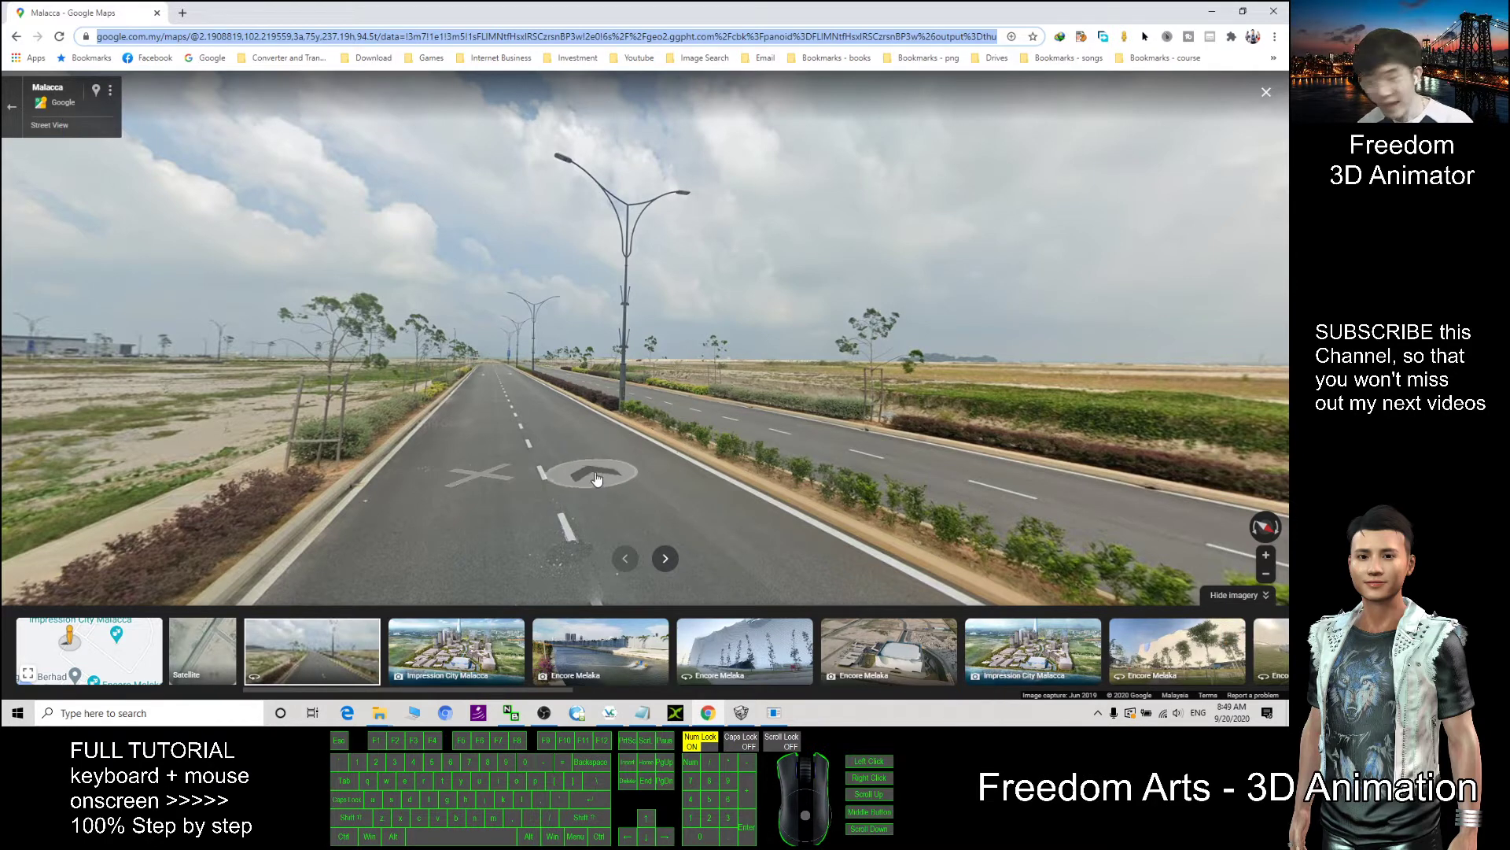
left_click(1212, 11)
left_click_drag(874, 107, 796, 118)
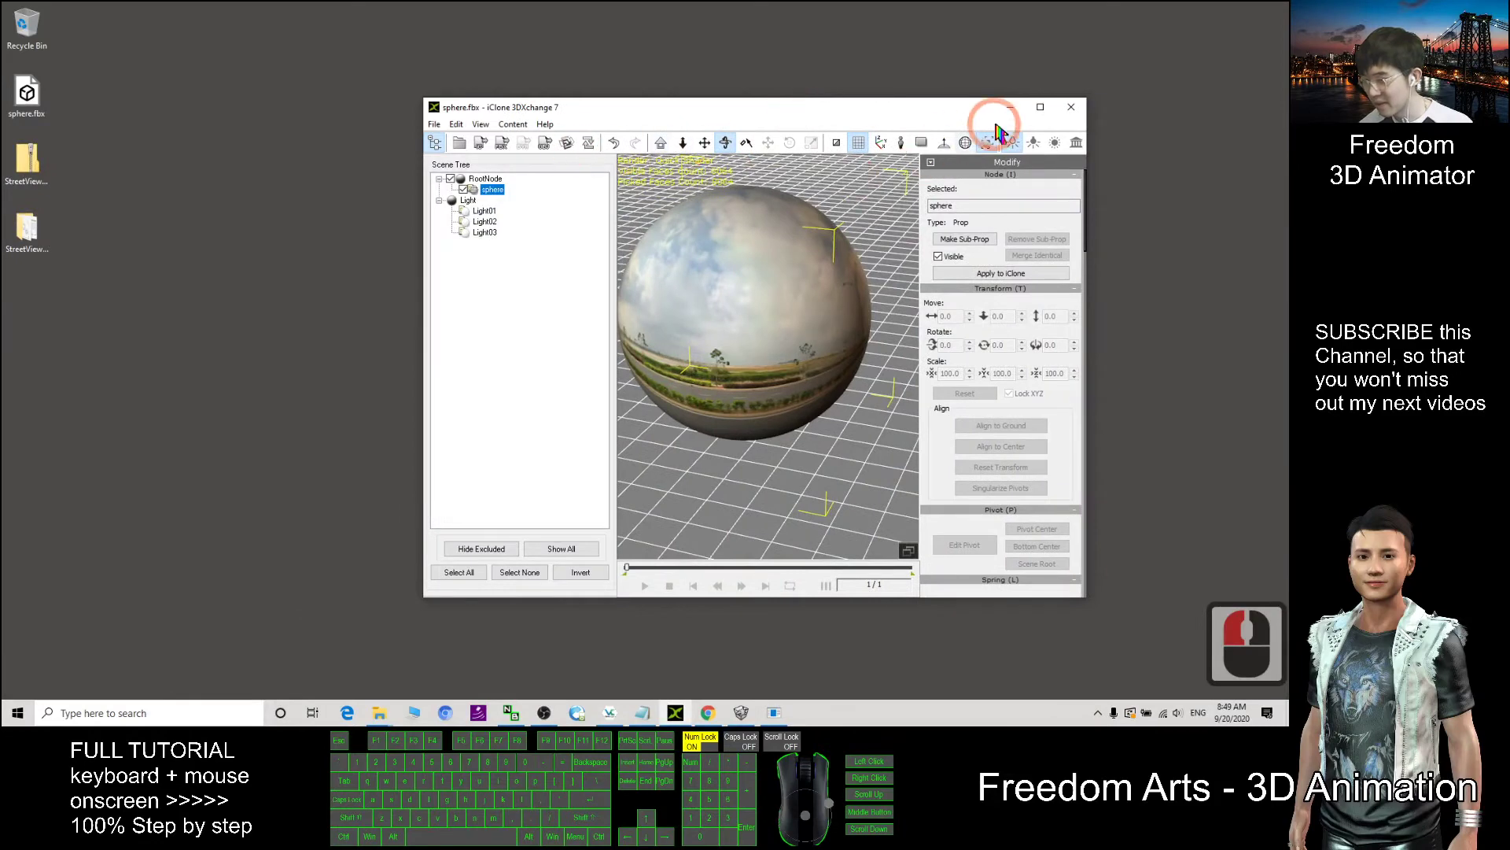
Step: Select the sphere and scroll its Modify panel down to the Material section
left_click(1040, 105)
left_click(636, 258)
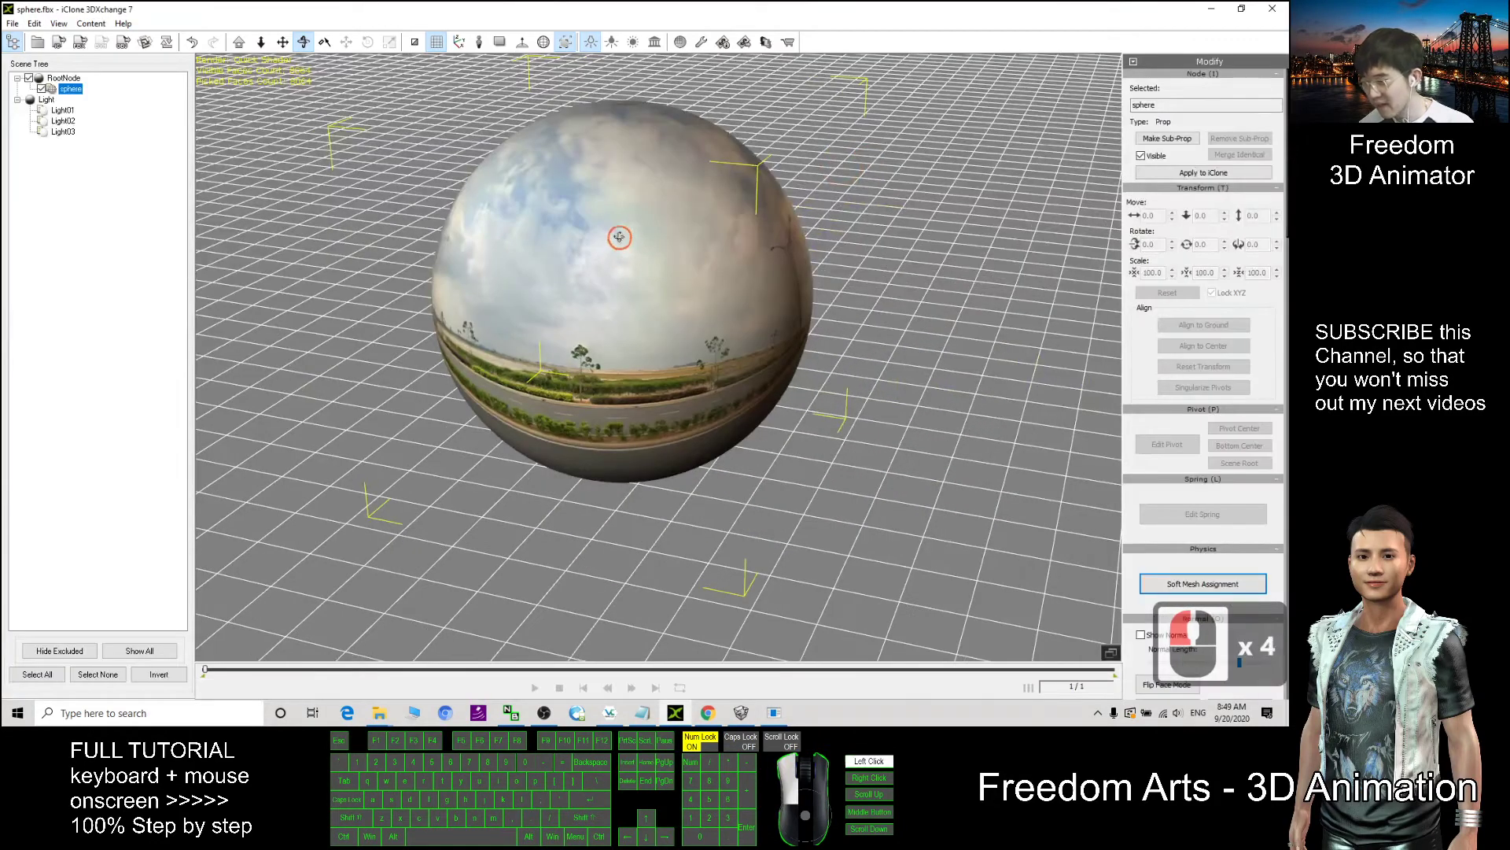
left_click(613, 228)
left_click(1291, 158)
left_click_drag(1291, 154, 1290, 624)
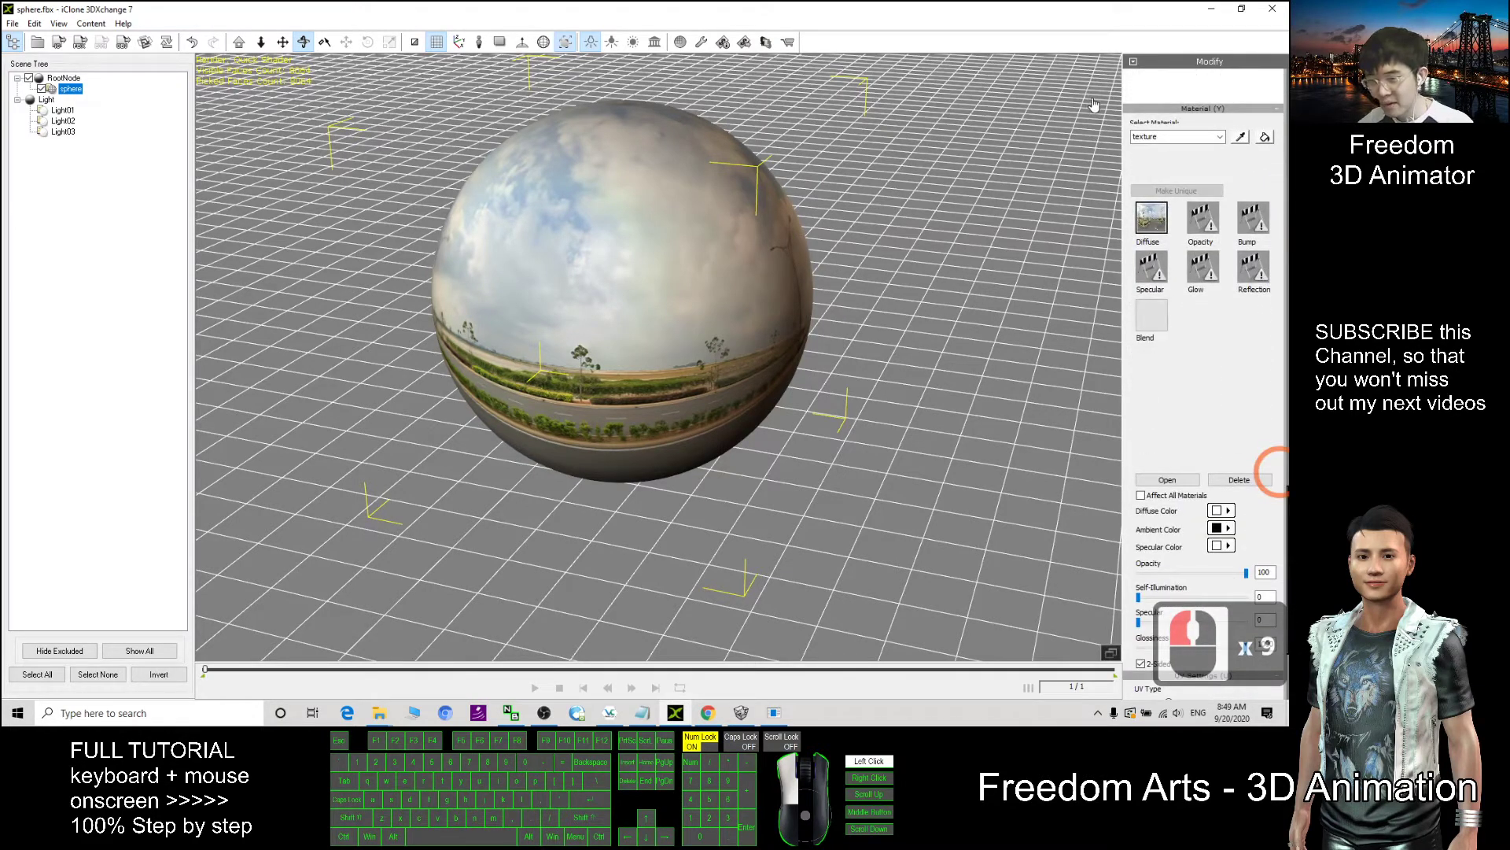
scroll(1254, 552, "down", 5)
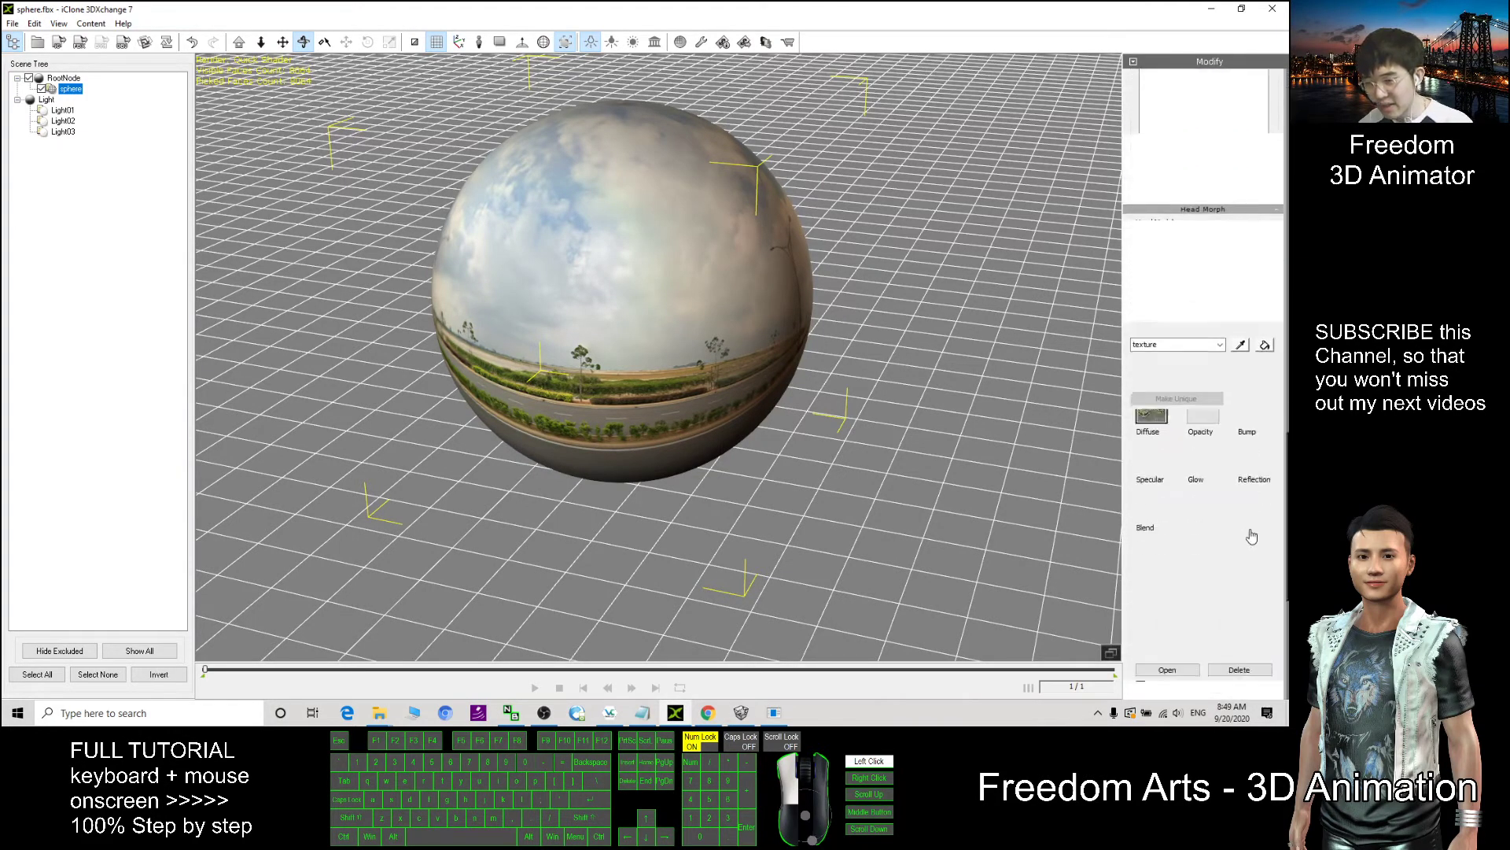
scroll(1254, 551, "down", 5)
scroll(1239, 425, "up", 3)
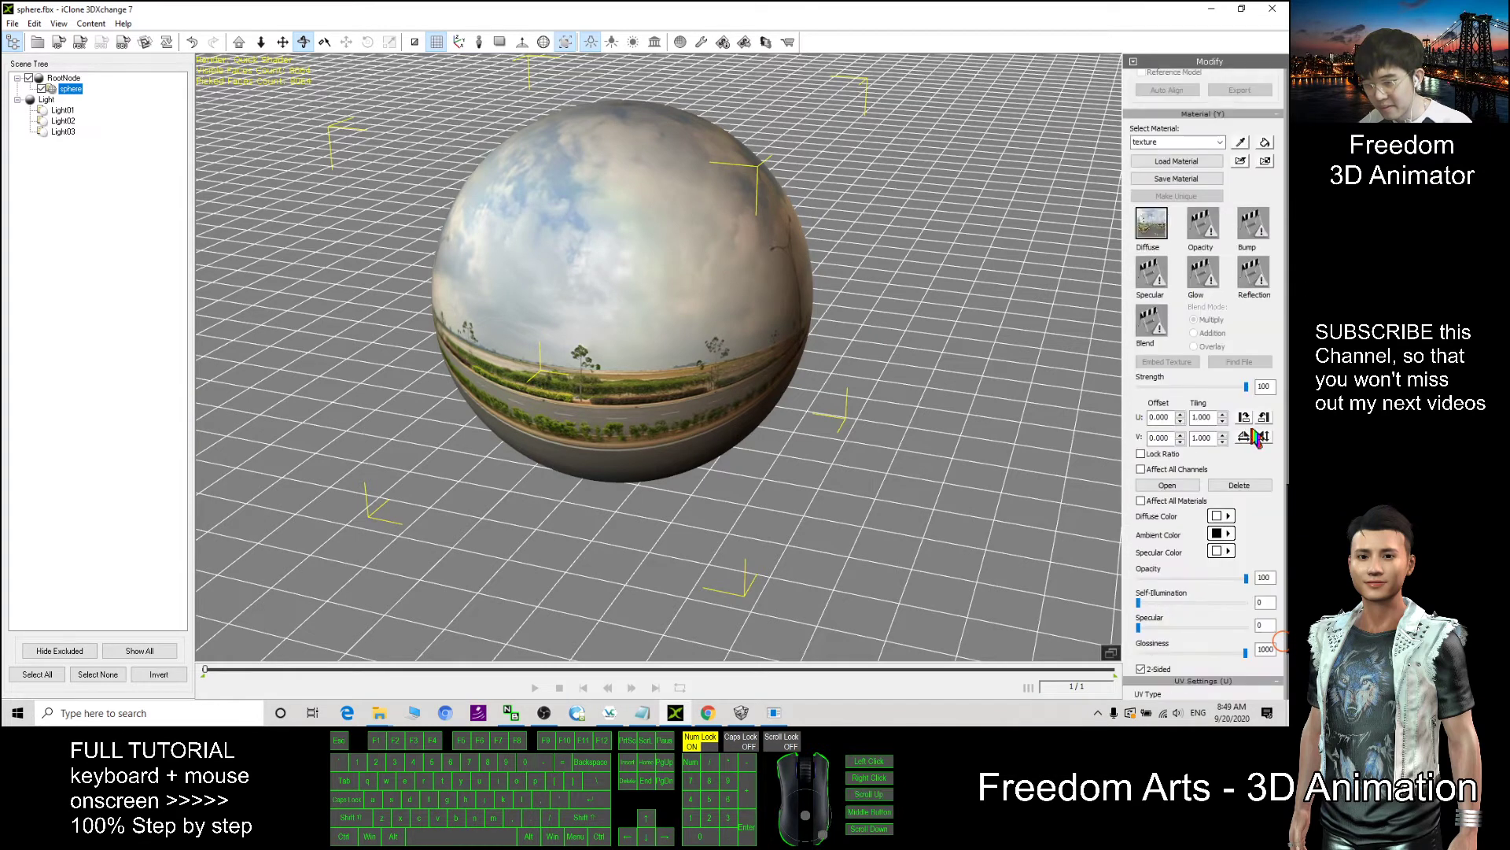
left_click_drag(1287, 581, 1288, 508)
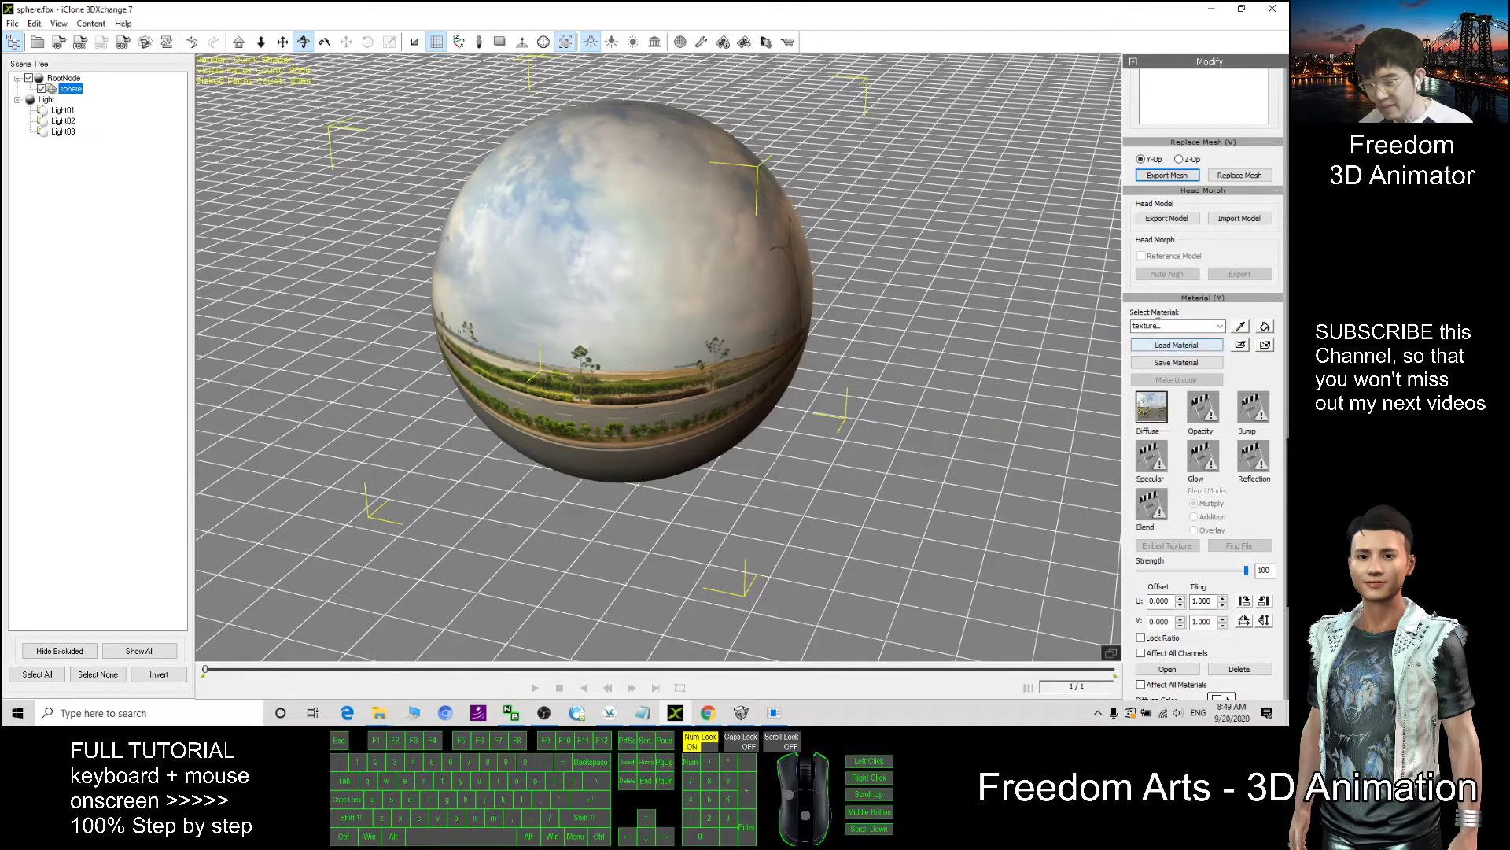
Step: Rename the material from texture to melacca01 and copy the new name
double_click(1165, 325)
type("melacca01")
key("Return")
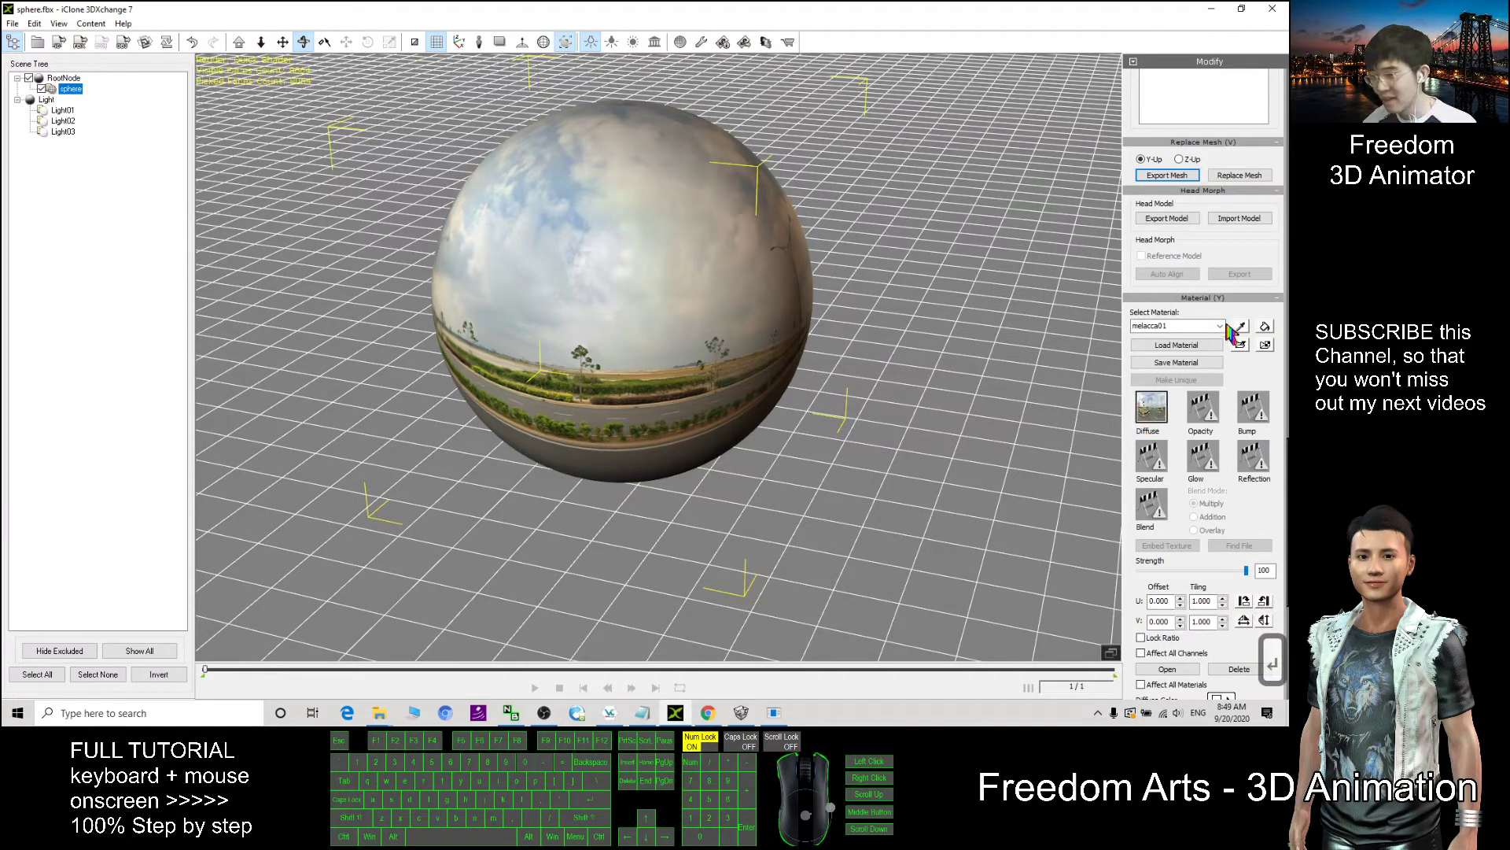
left_click_drag(1179, 323, 1121, 325)
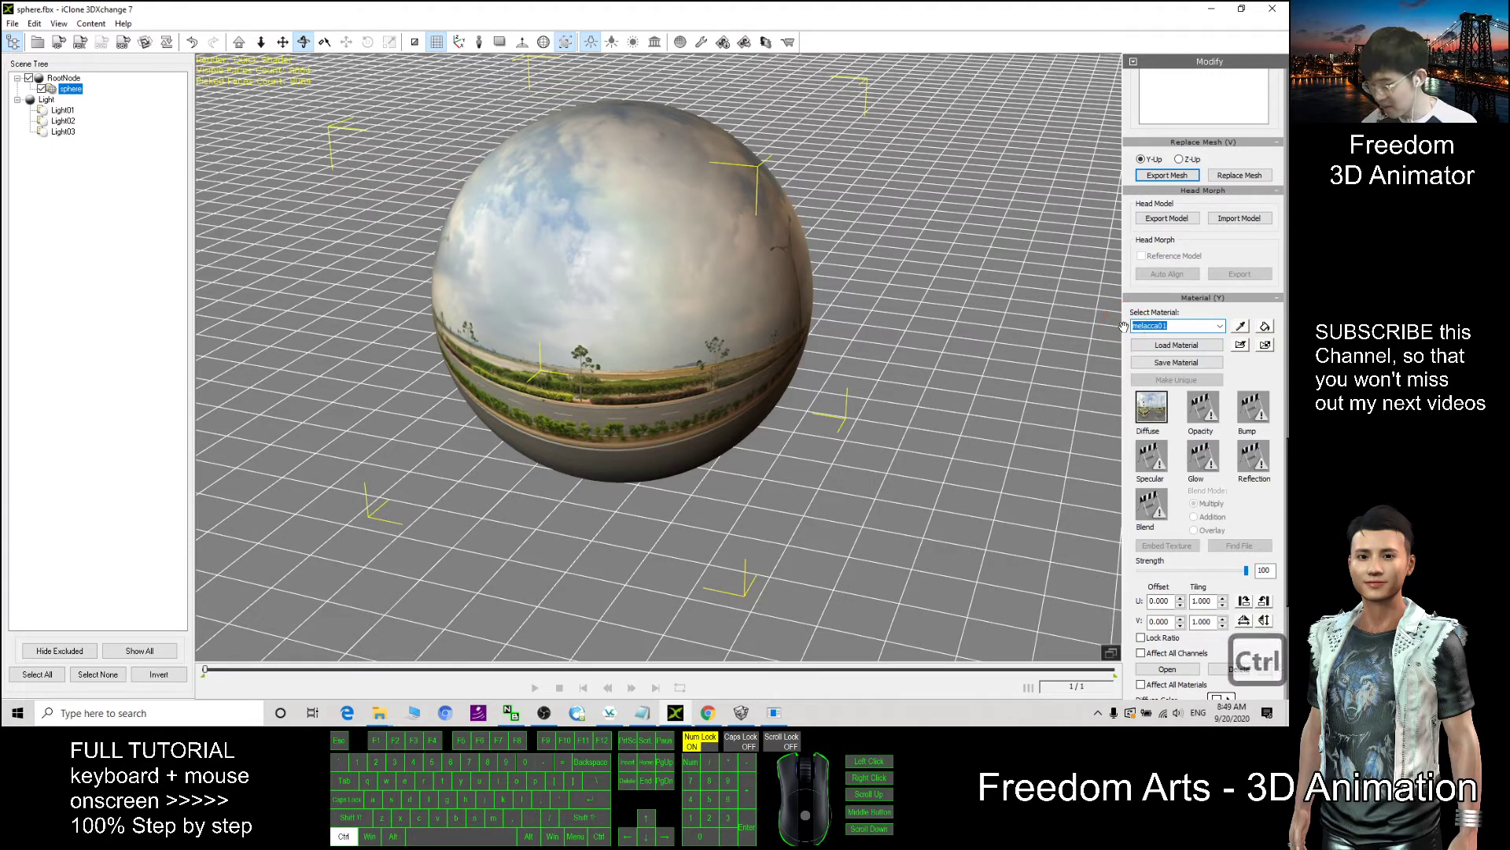
key("ctrl+c")
left_click_drag(596, 10, 814, 97)
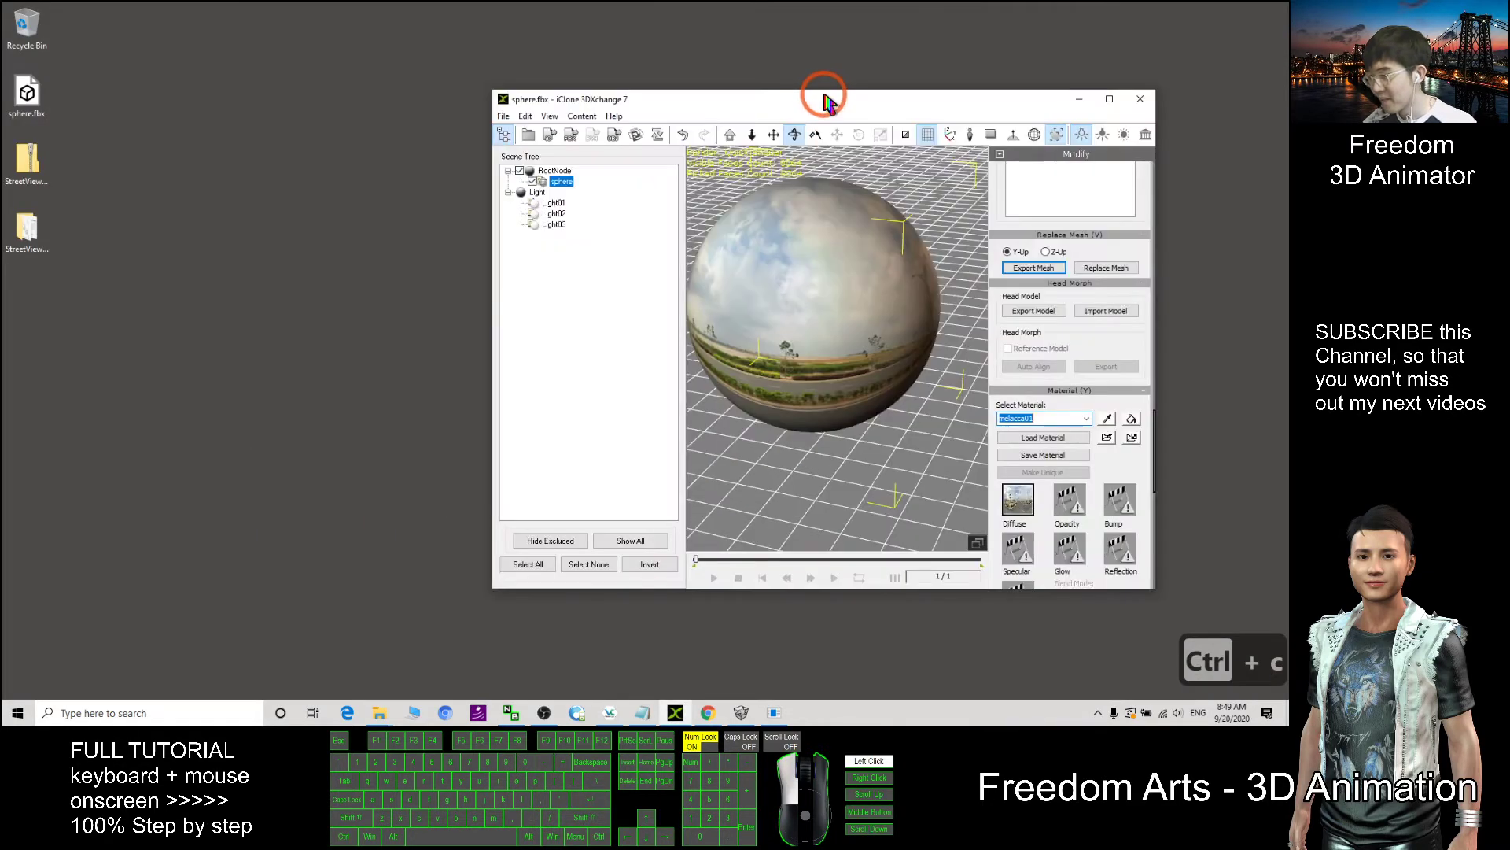
Step: Set the FBX export file name to melacca01 and choose the Maya target preset
left_click(572, 138)
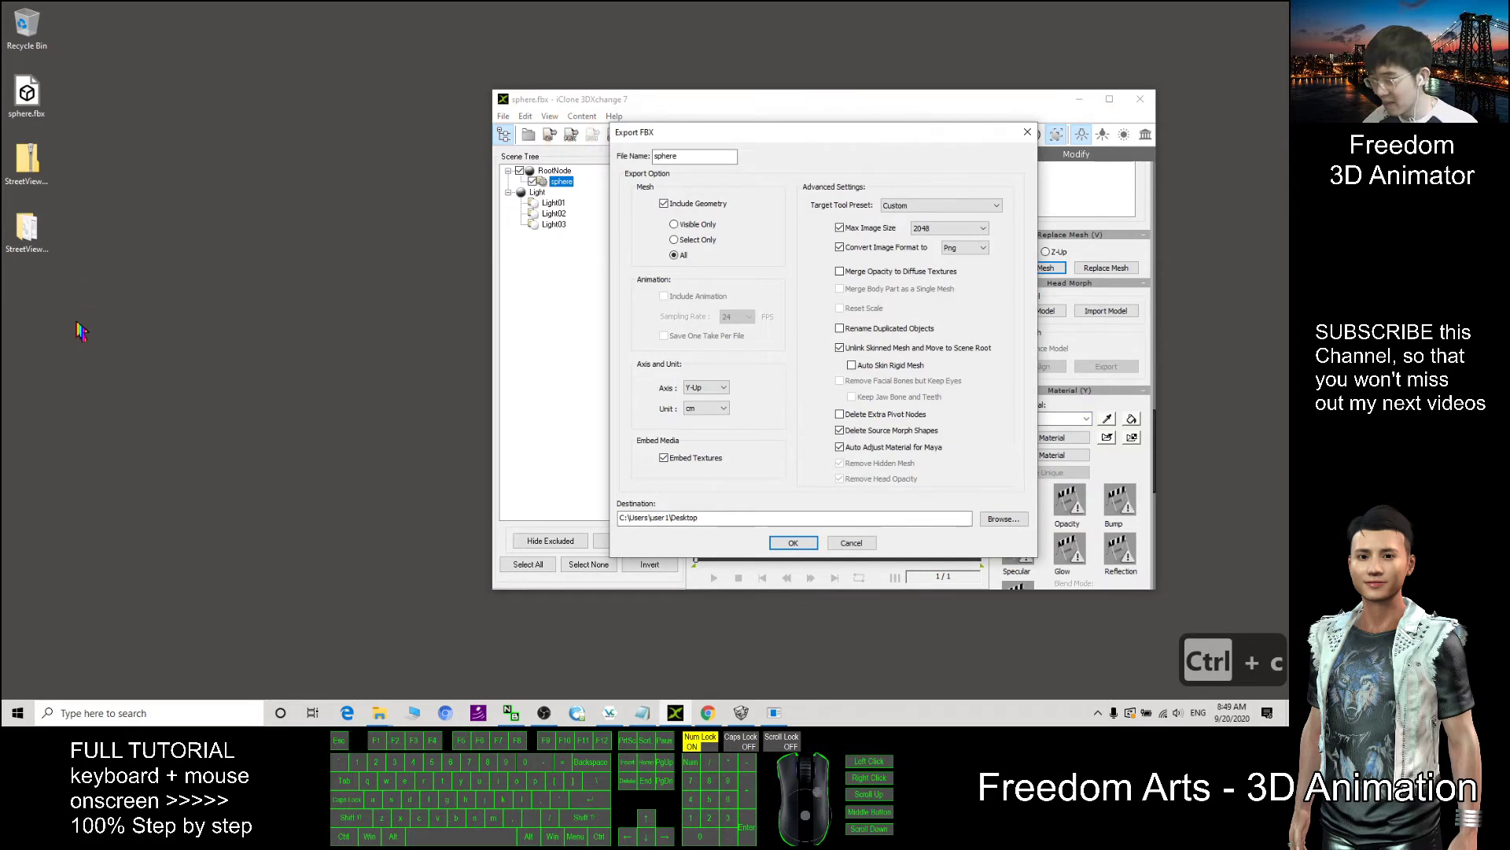
left_click_drag(678, 157, 632, 160)
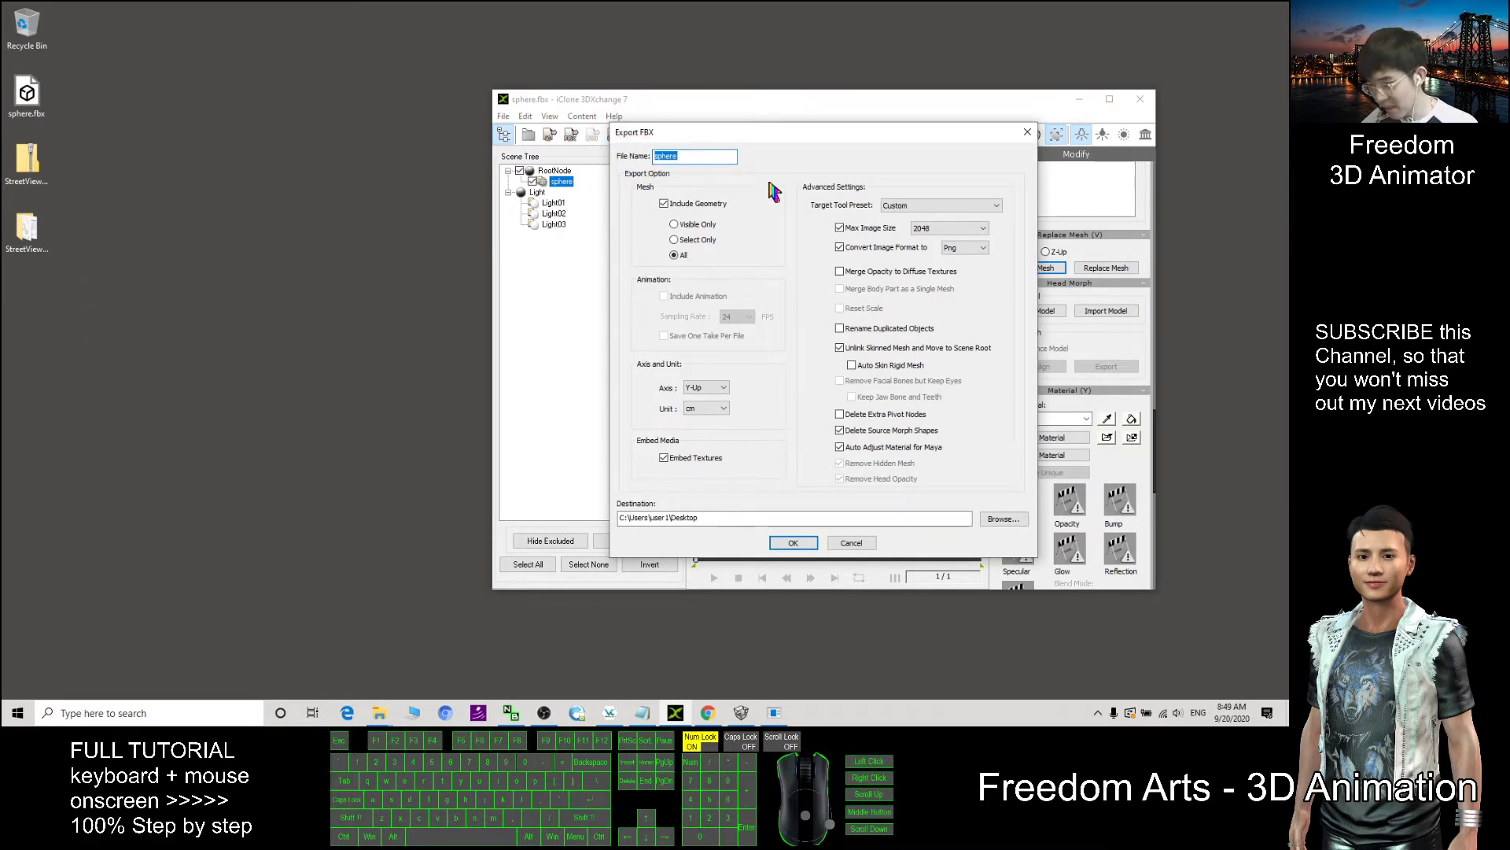
key("ctrl+v")
left_click(704, 155)
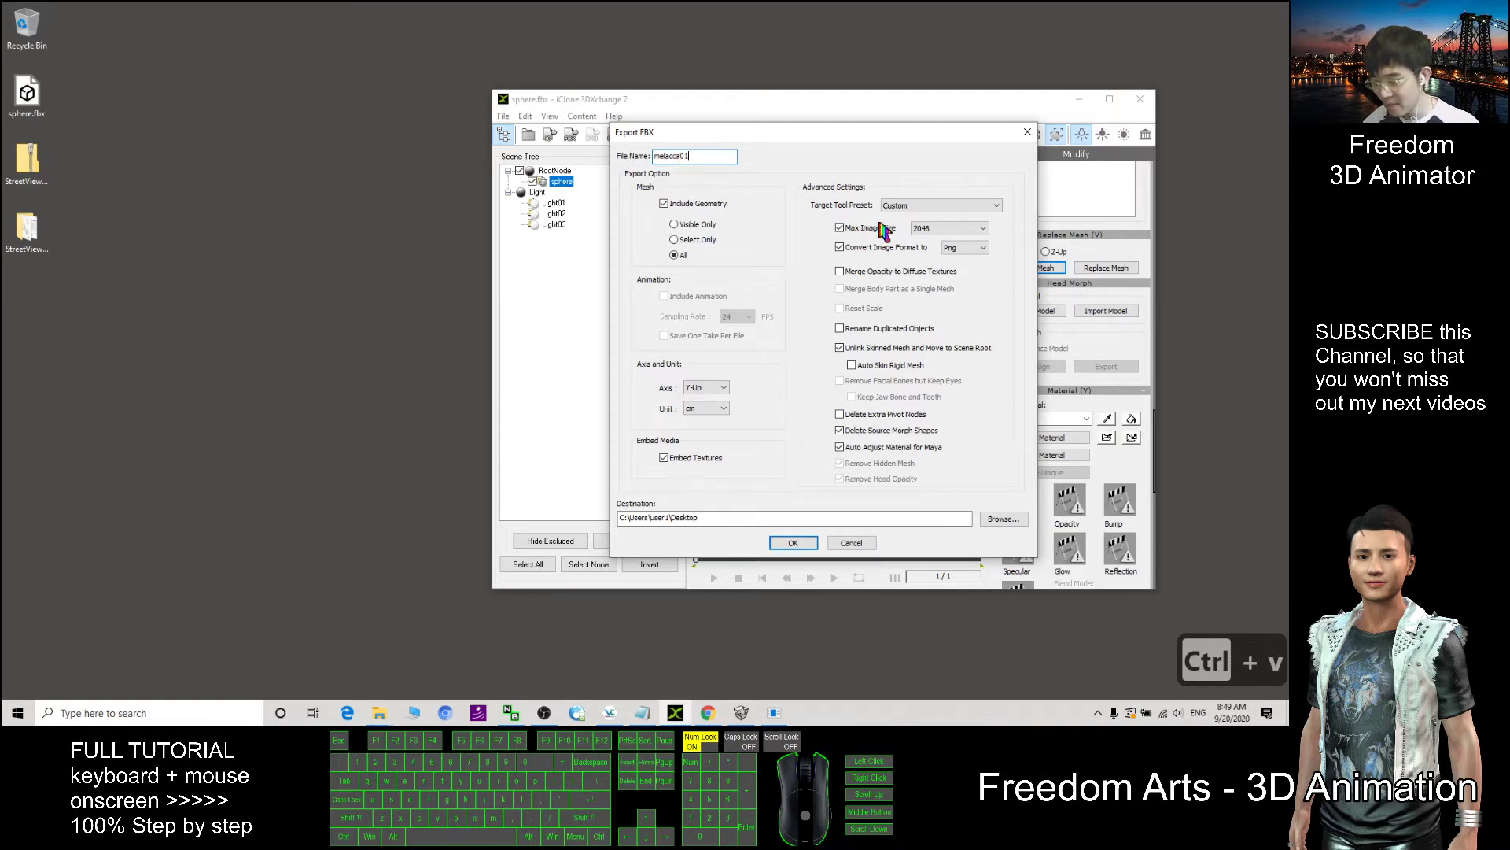
left_click(976, 206)
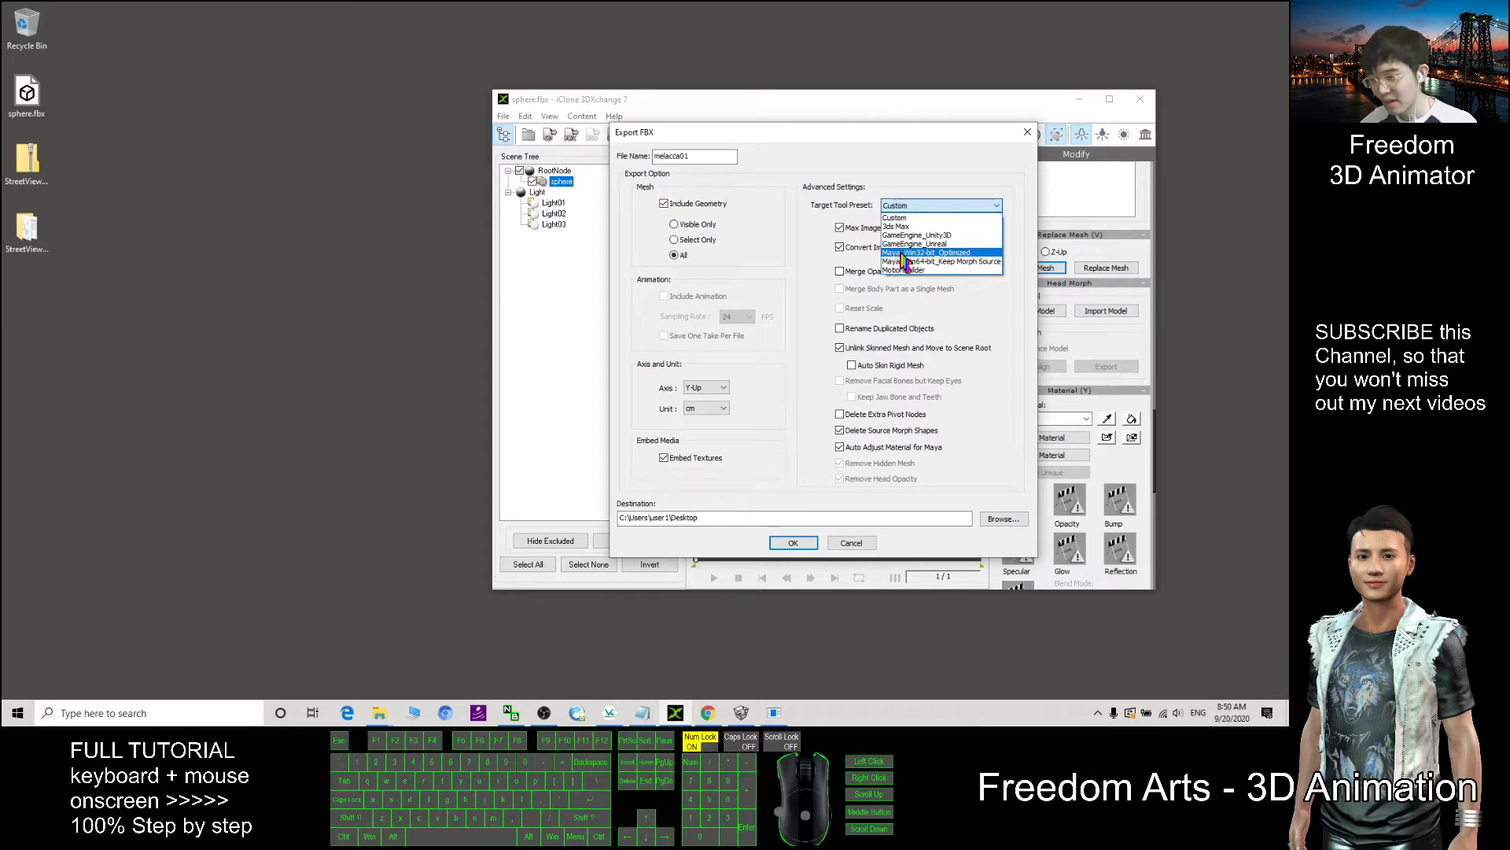
left_click(934, 253)
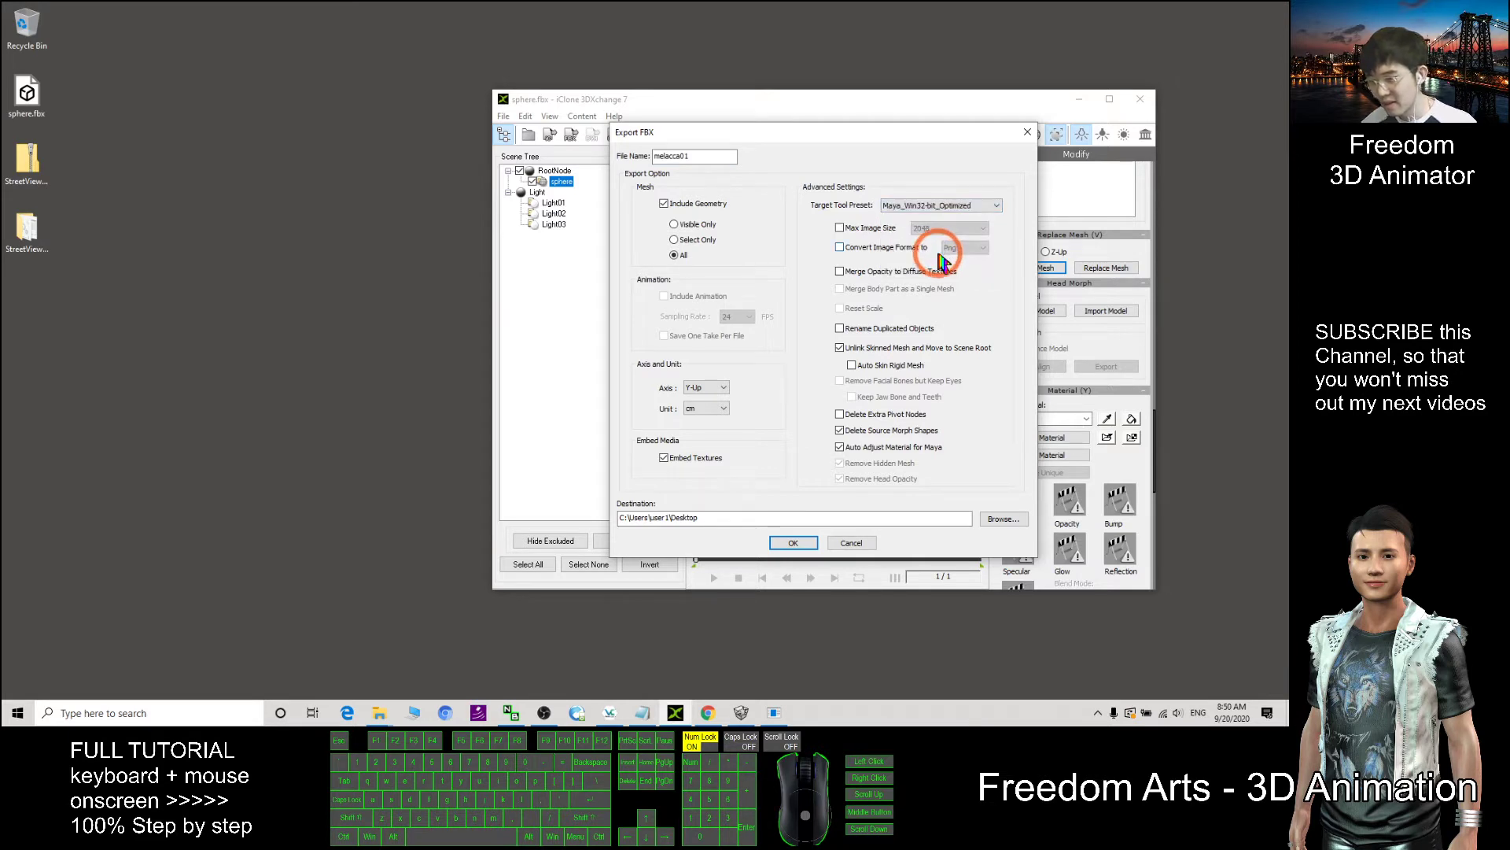
Step: Limit exported texture size to 2048 and convert images to PNG
left_click(839, 228)
left_click(944, 228)
left_click(923, 250)
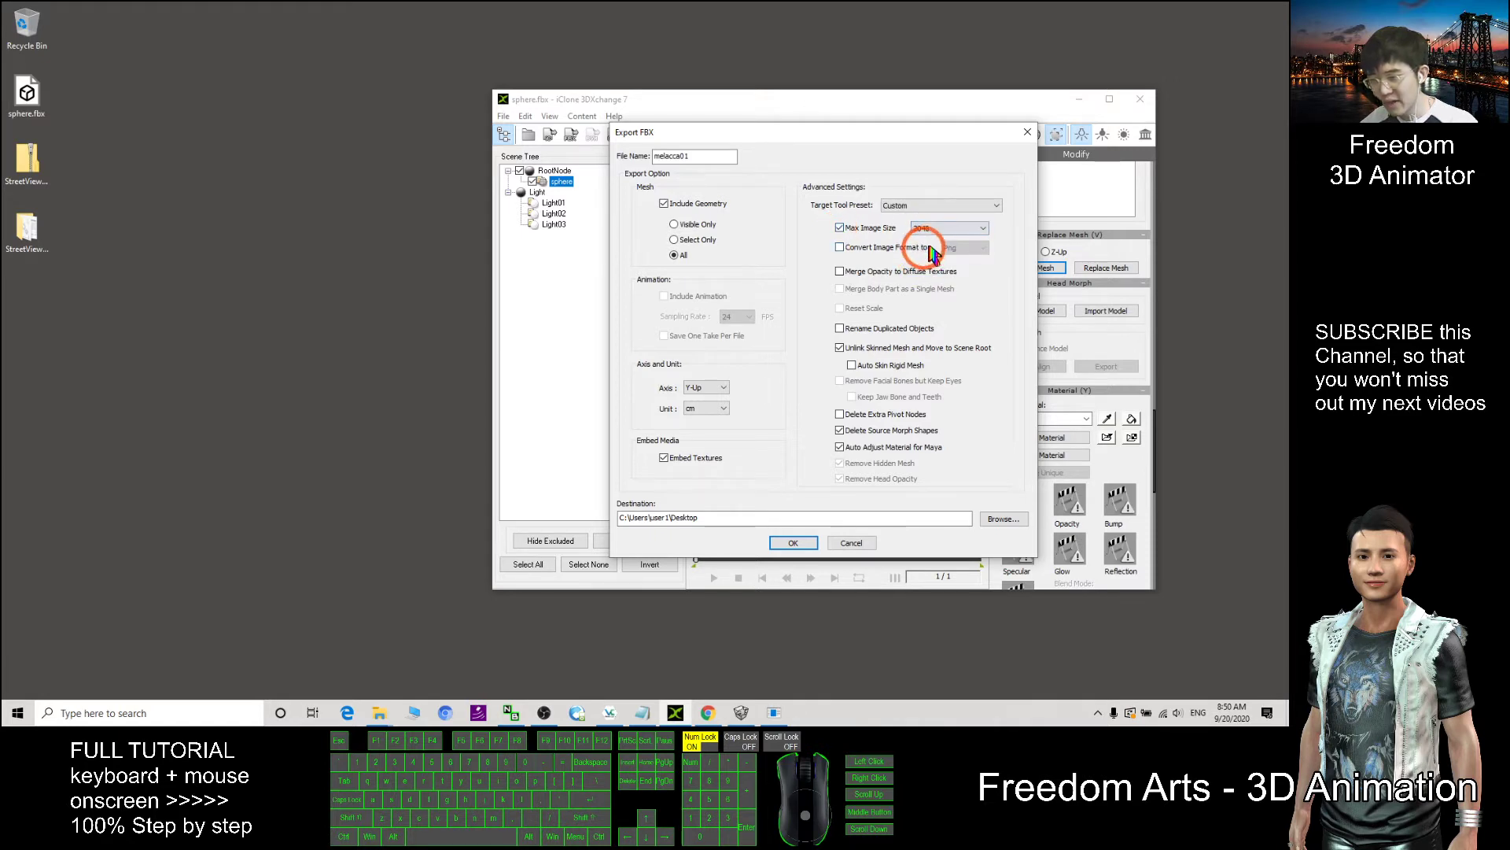
left_click(839, 247)
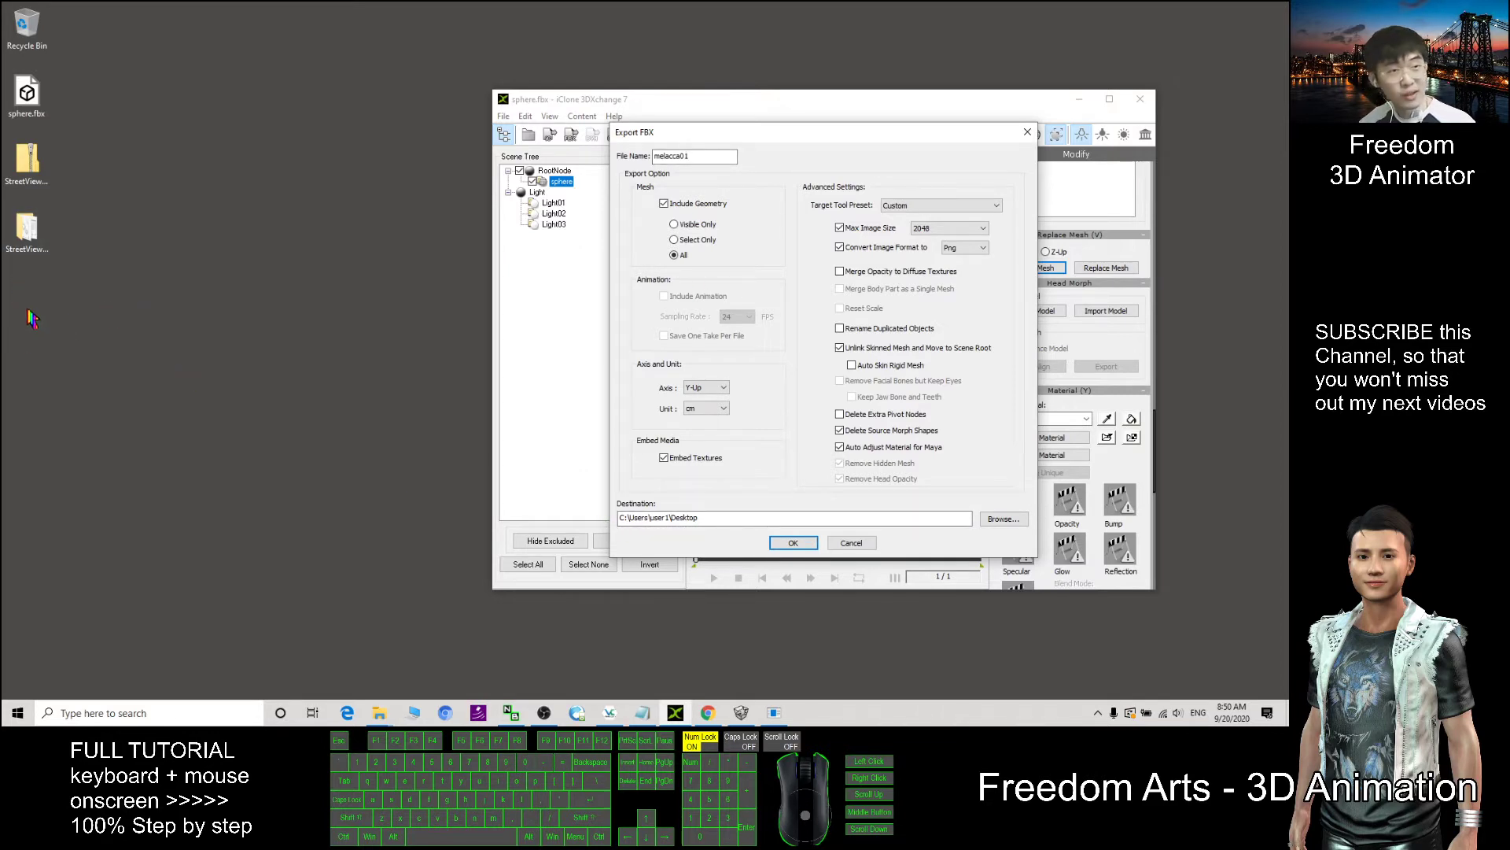
Step: Keep the Desktop as the export destination and run the FBX export
left_click(997, 518)
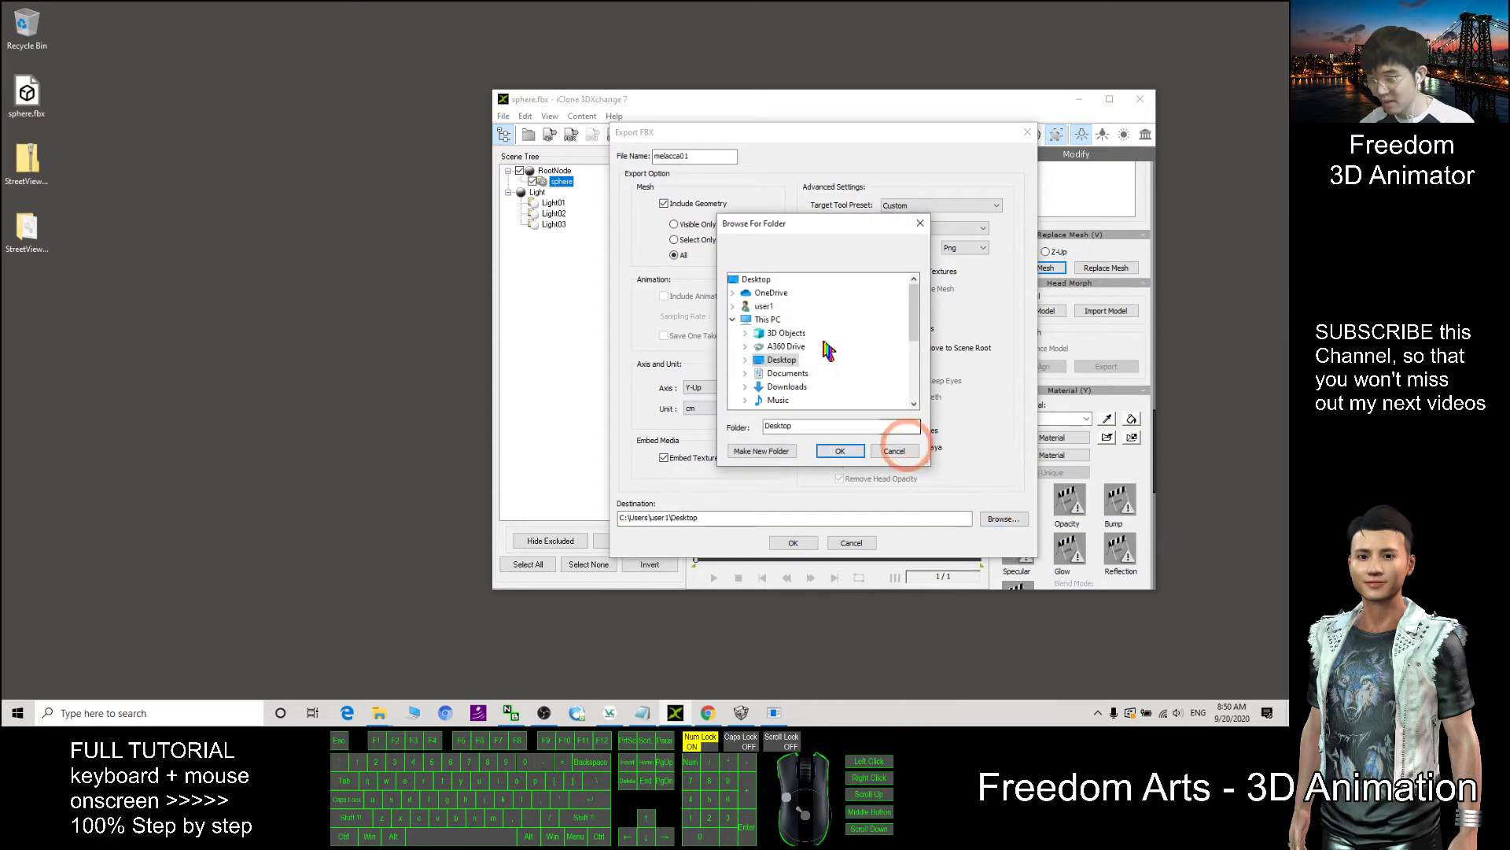
left_click(840, 451)
left_click(679, 157)
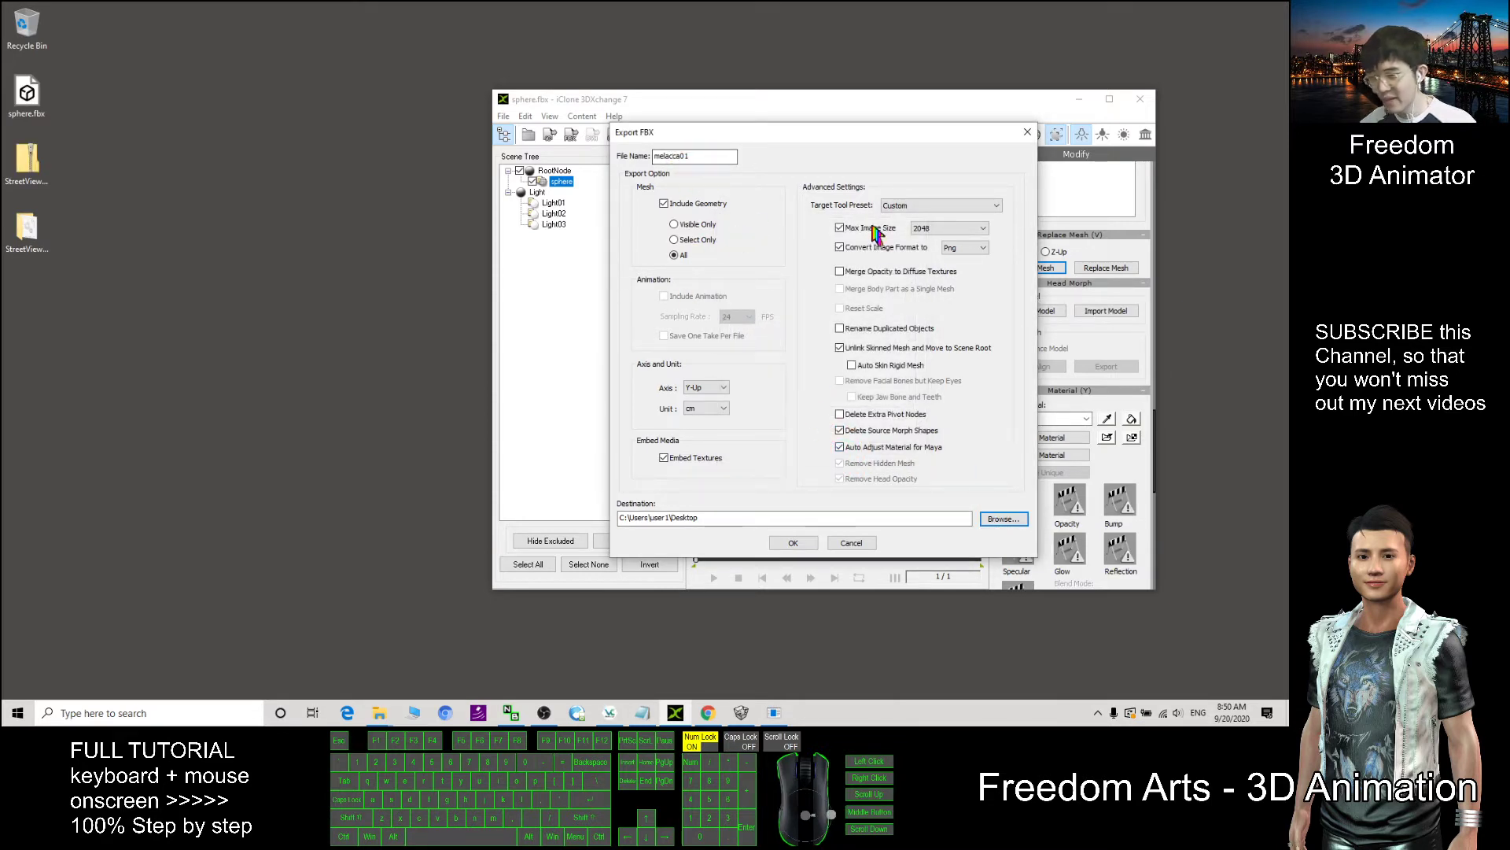
left_click(789, 543)
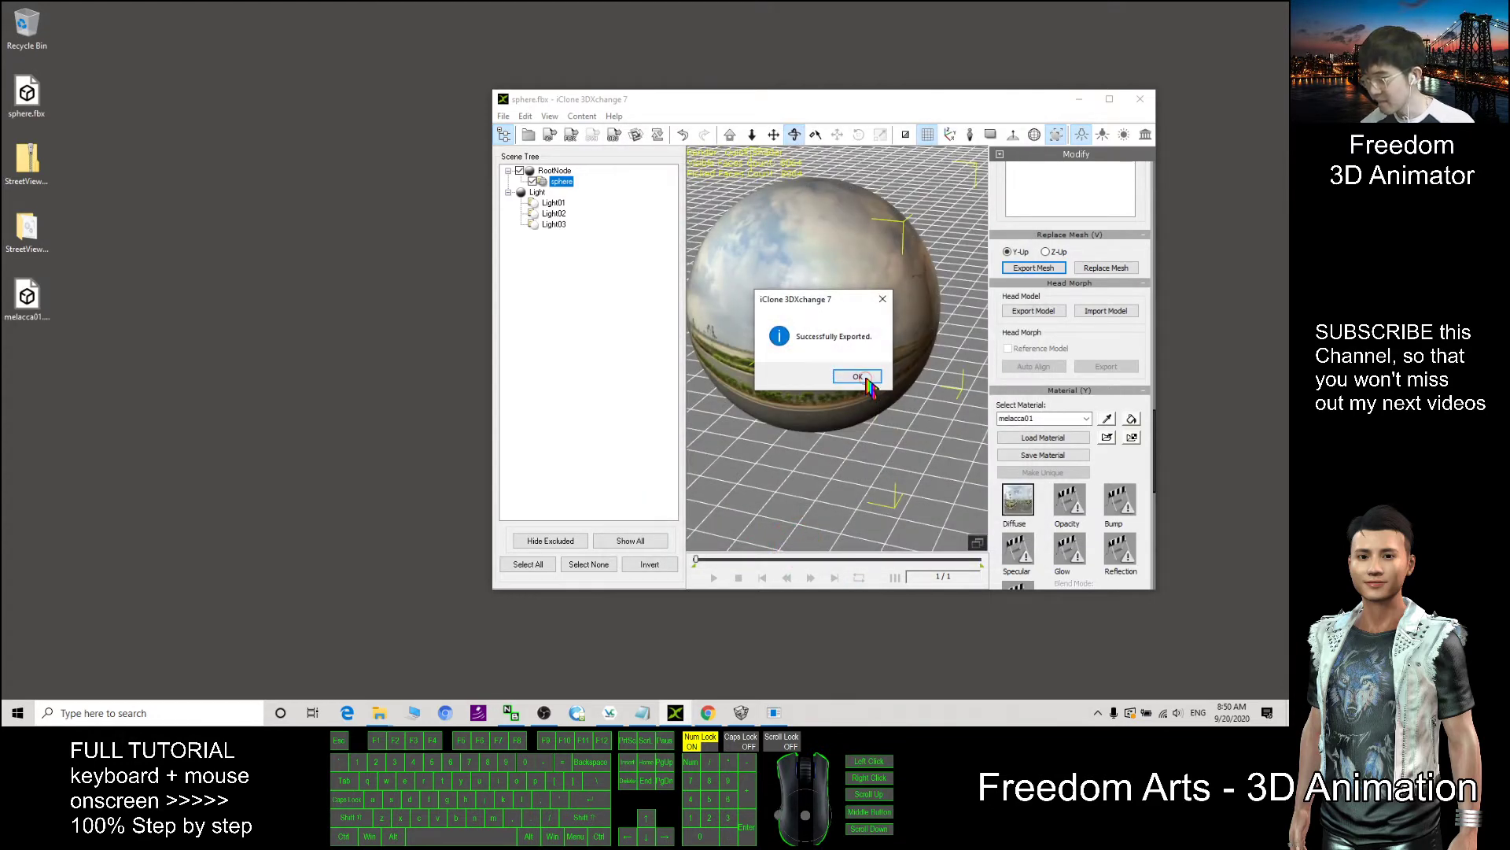
Step: Dismiss the export success message and open a new File Explorer window
left_click(857, 376)
left_click(312, 368)
left_click(39, 315)
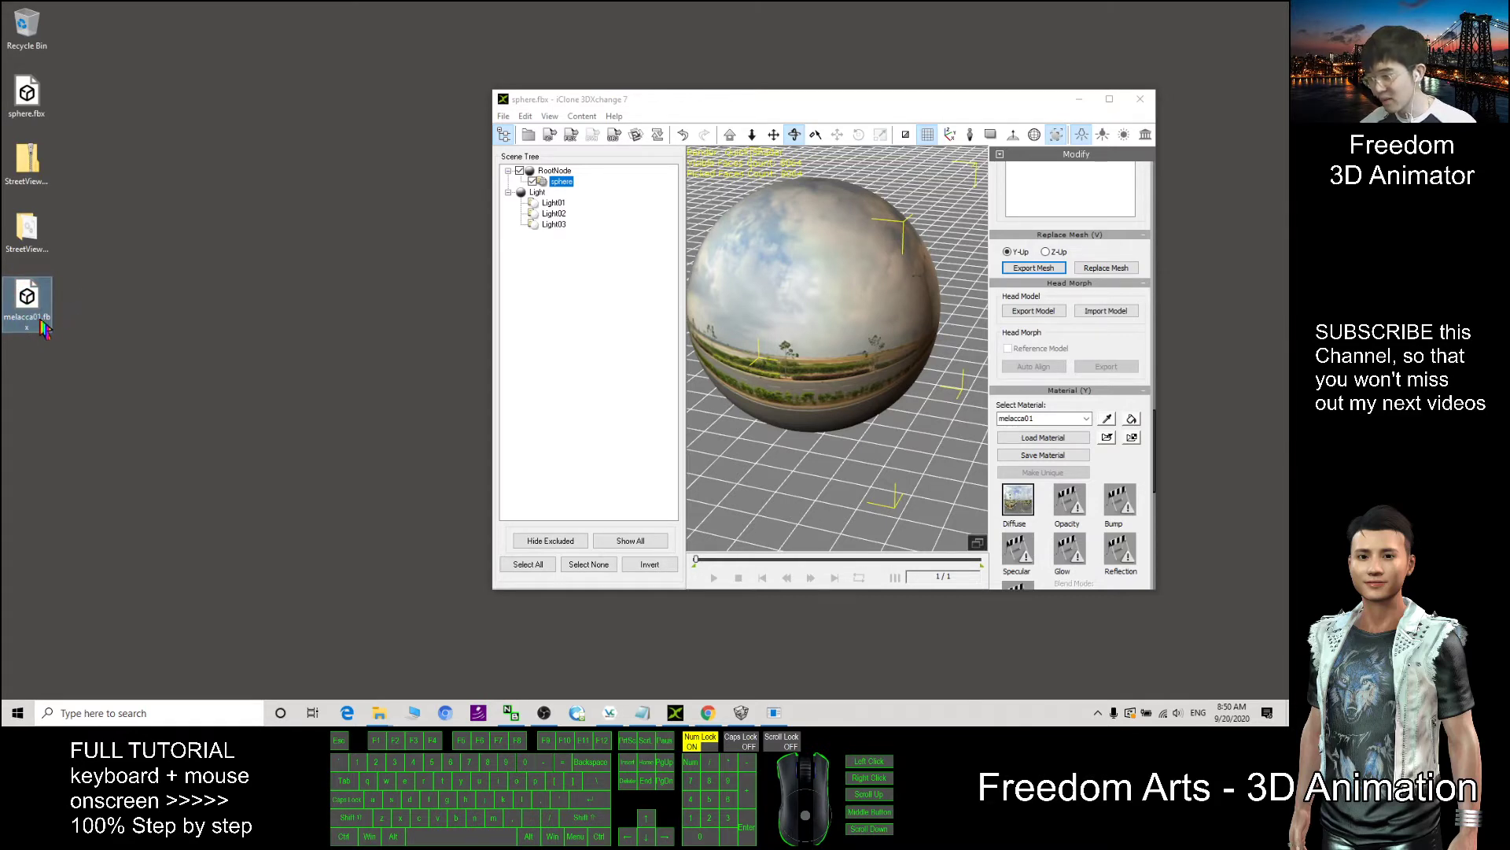
mouse_move(379, 713)
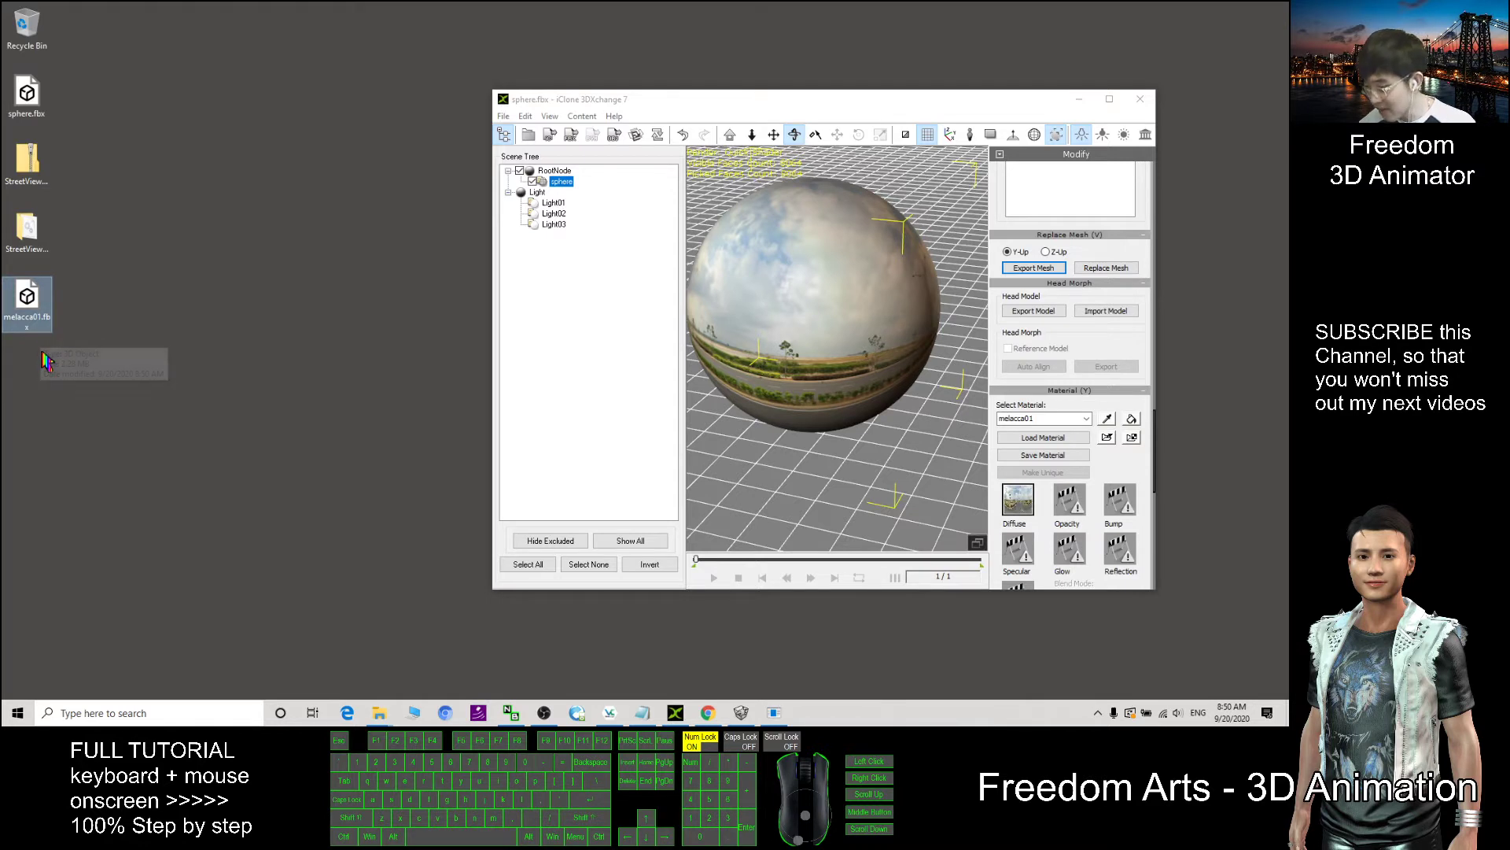
right_click(381, 712)
left_click(623, 630)
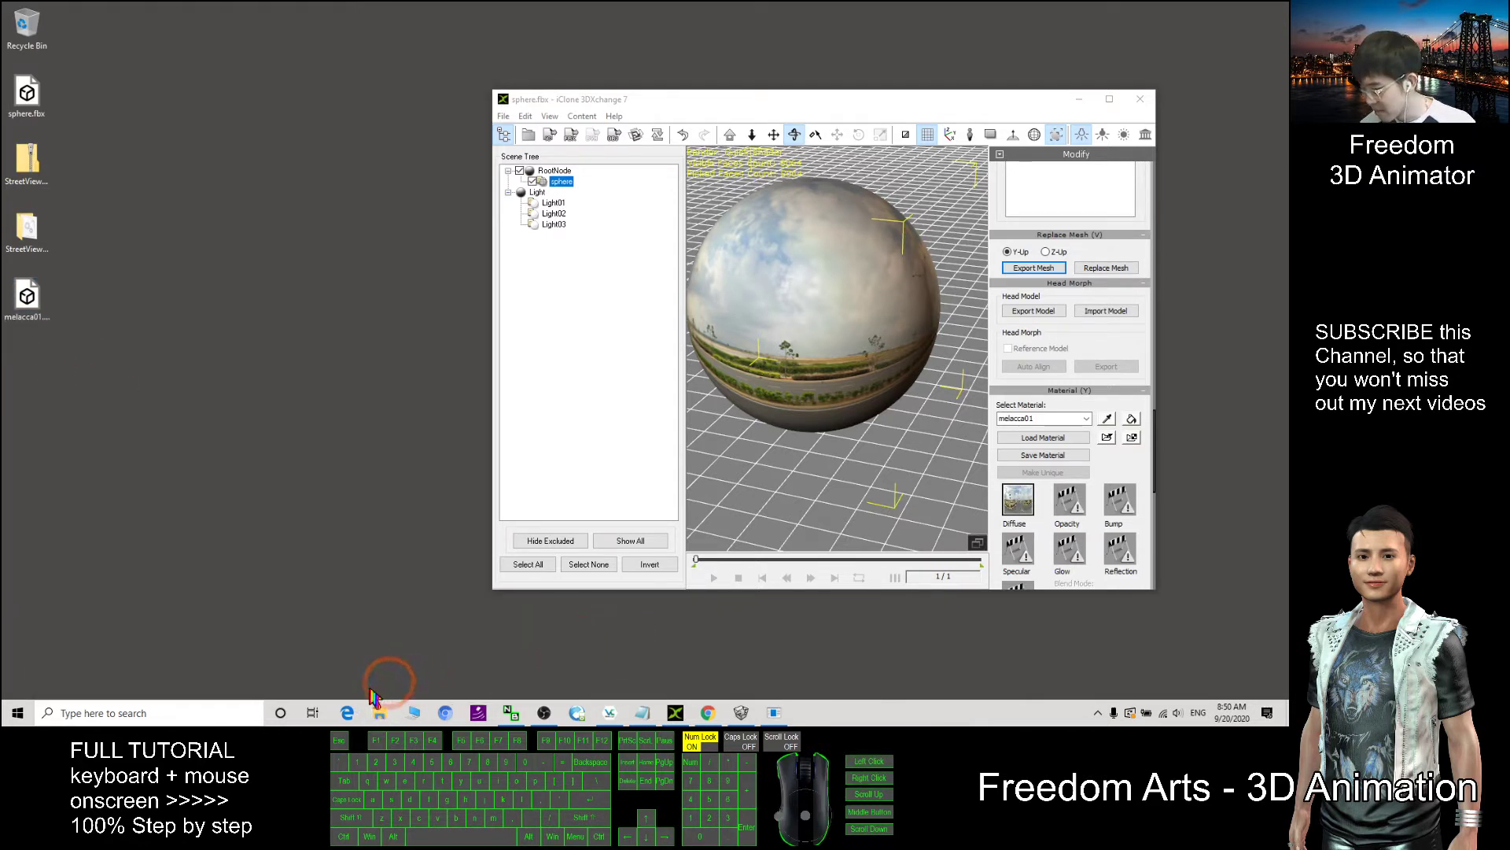
right_click(379, 712)
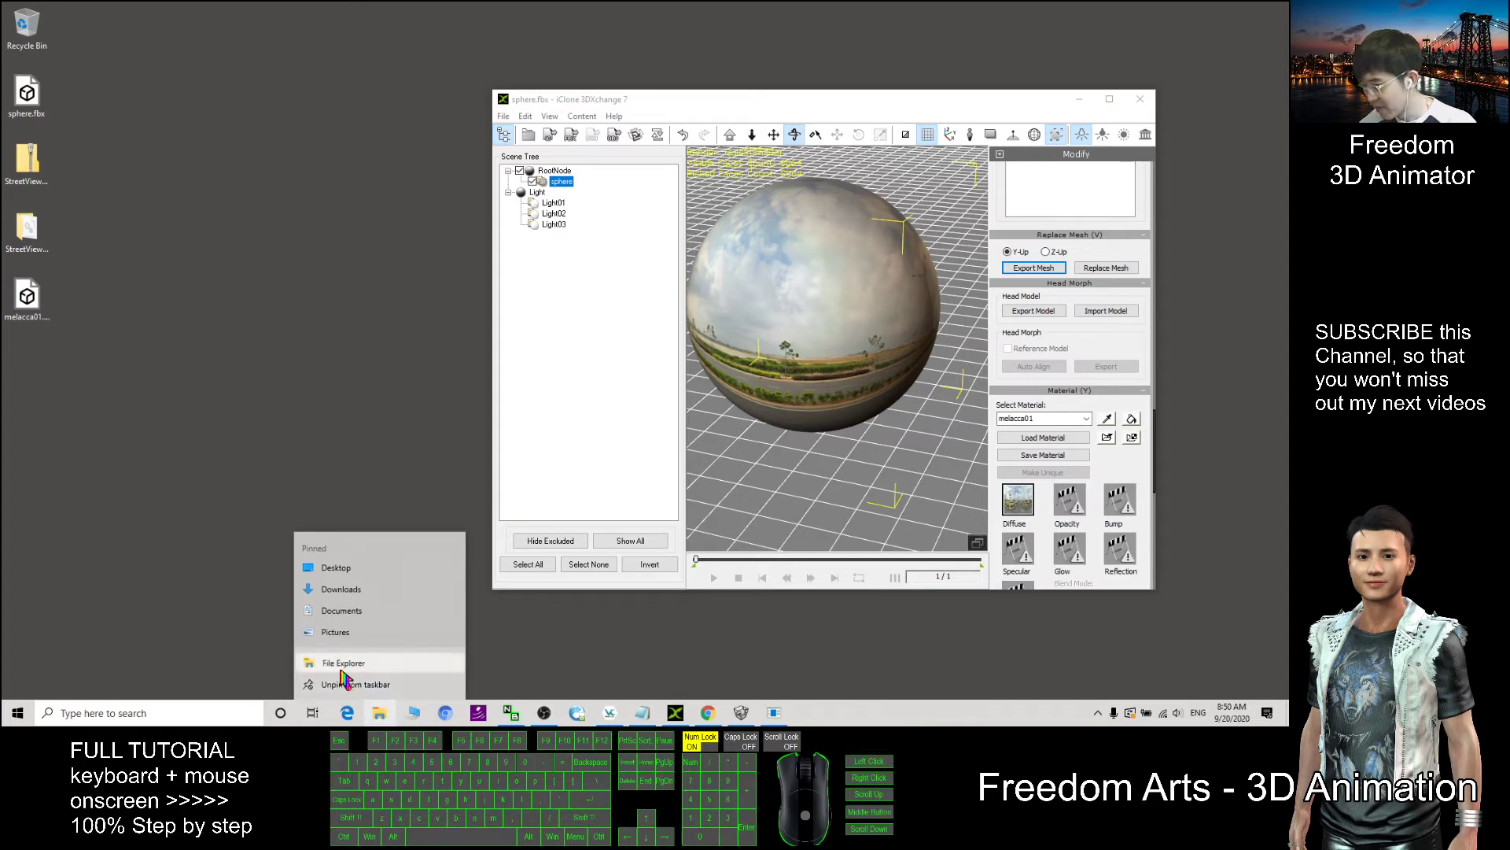
left_click(342, 669)
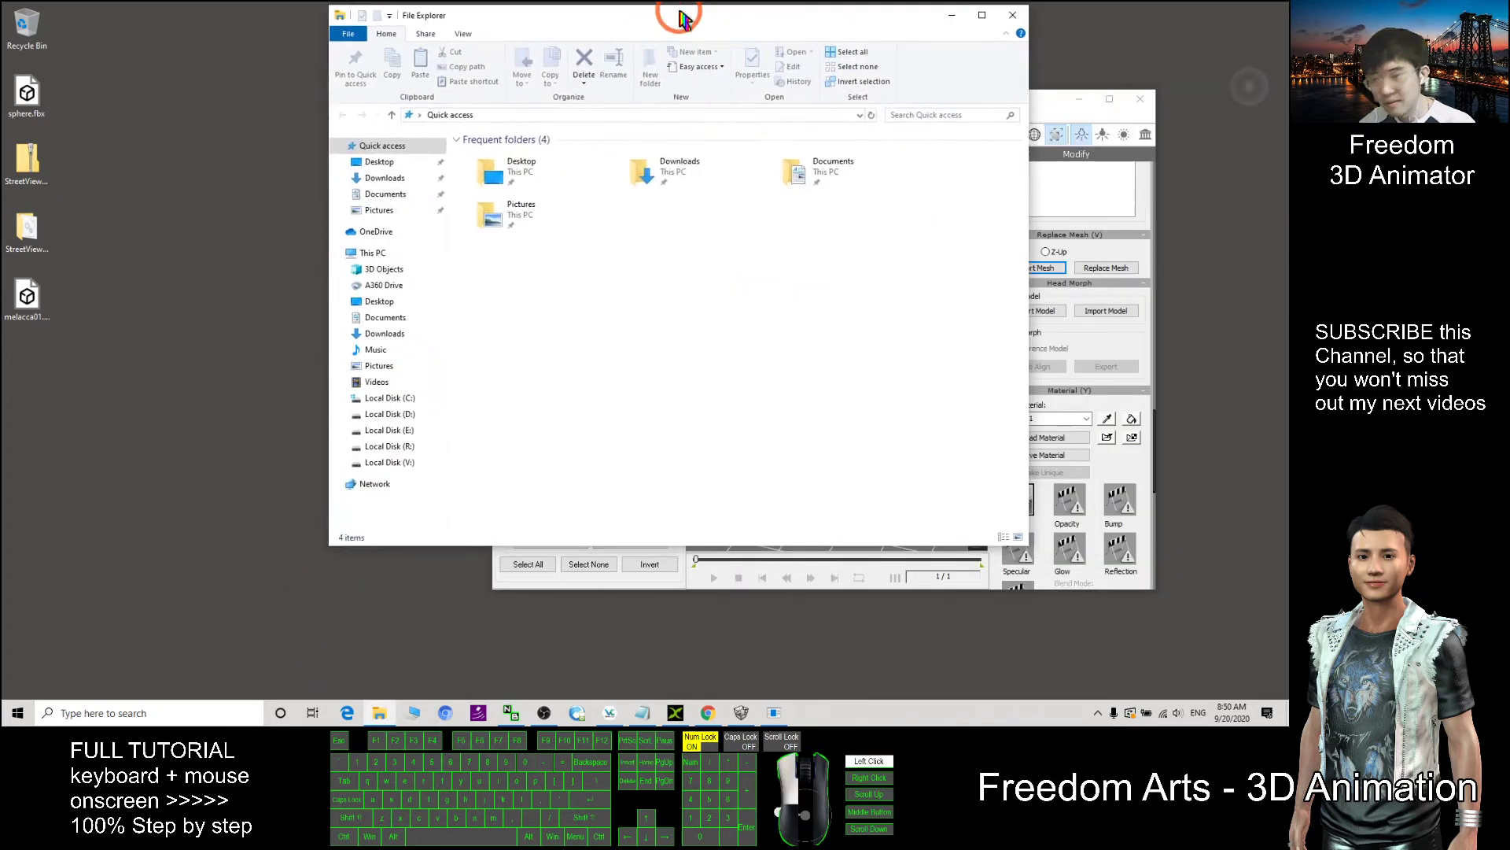
Step: Review the Folder Options View tab settings for extensions and hidden items, then close it
left_click_drag(675, 11, 423, 52)
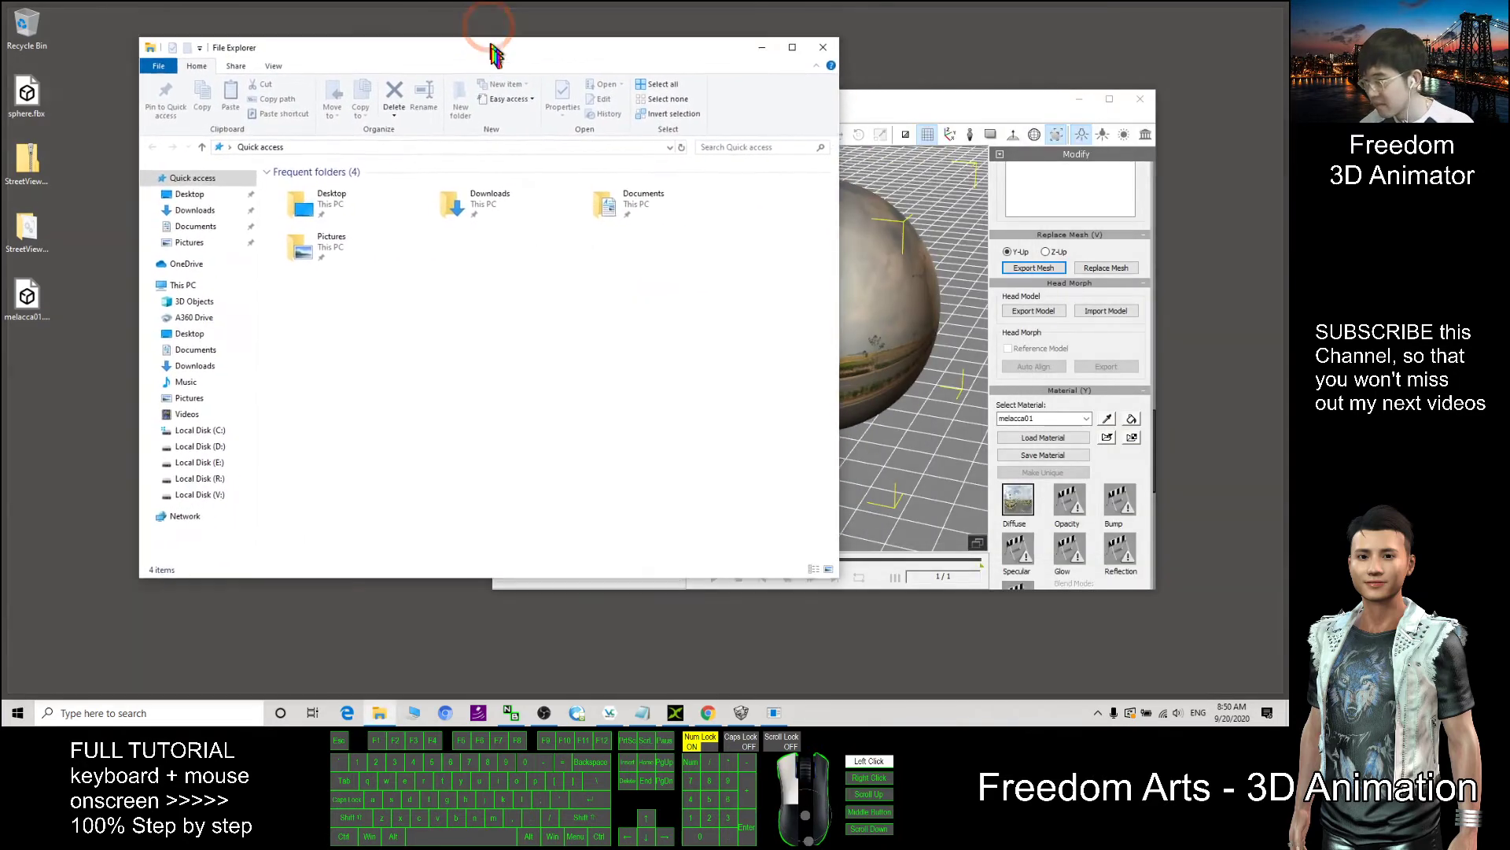
left_click(279, 76)
left_click(793, 105)
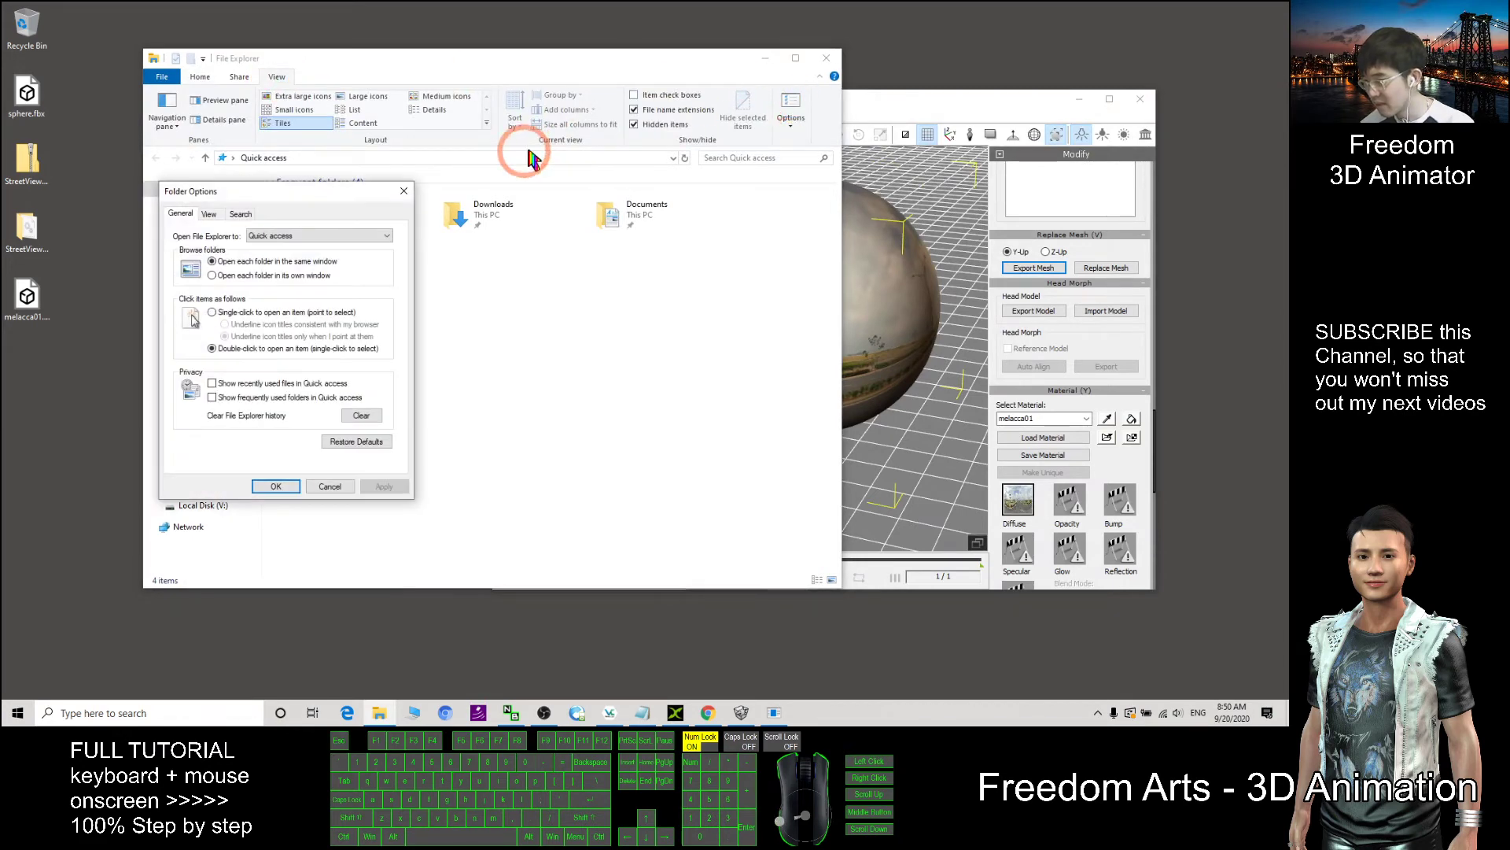
left_click(218, 214)
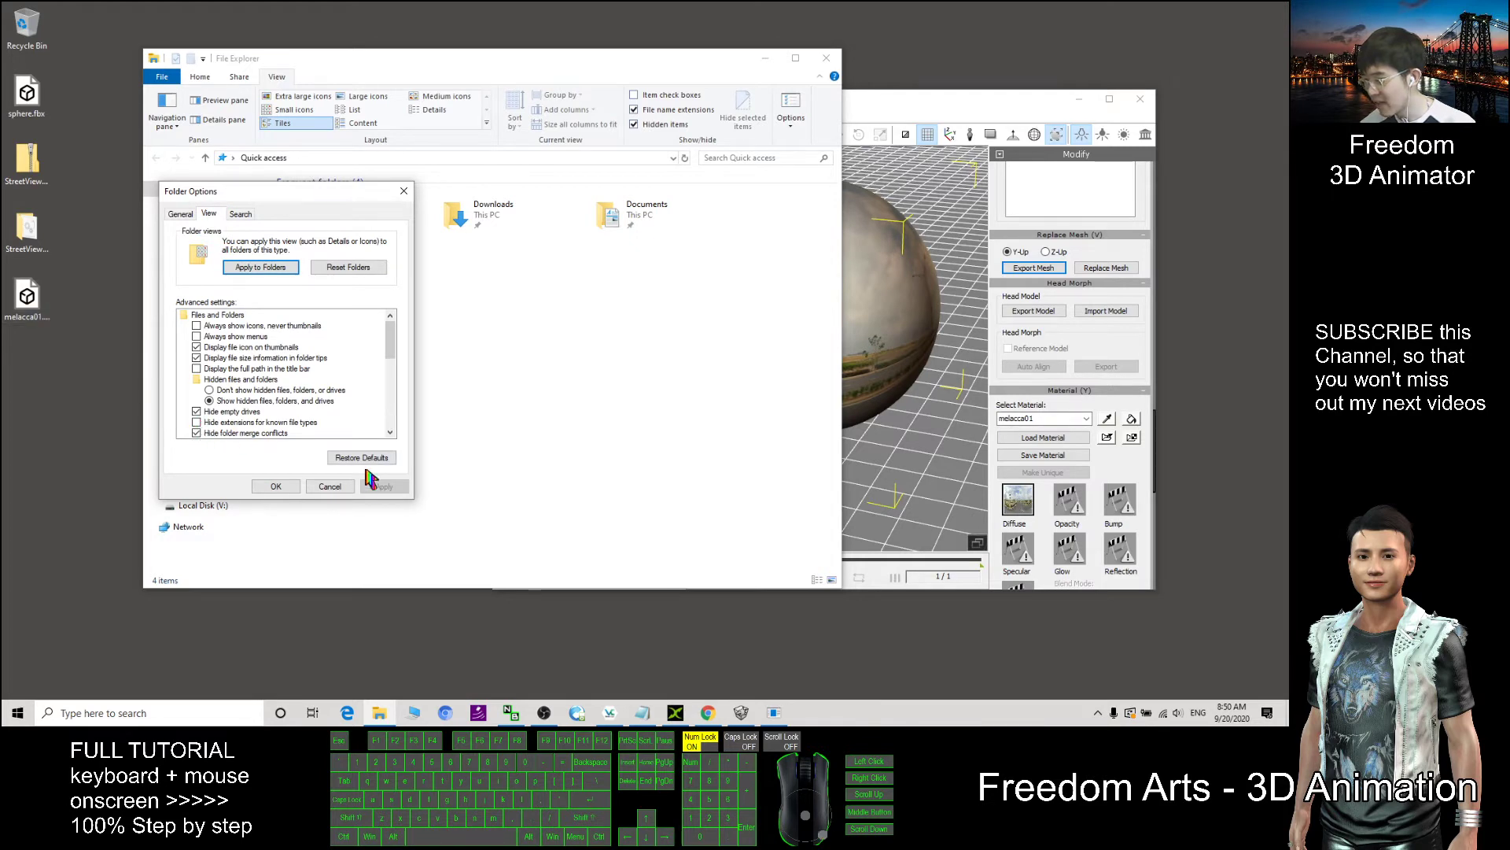
left_click(271, 486)
left_click(44, 338)
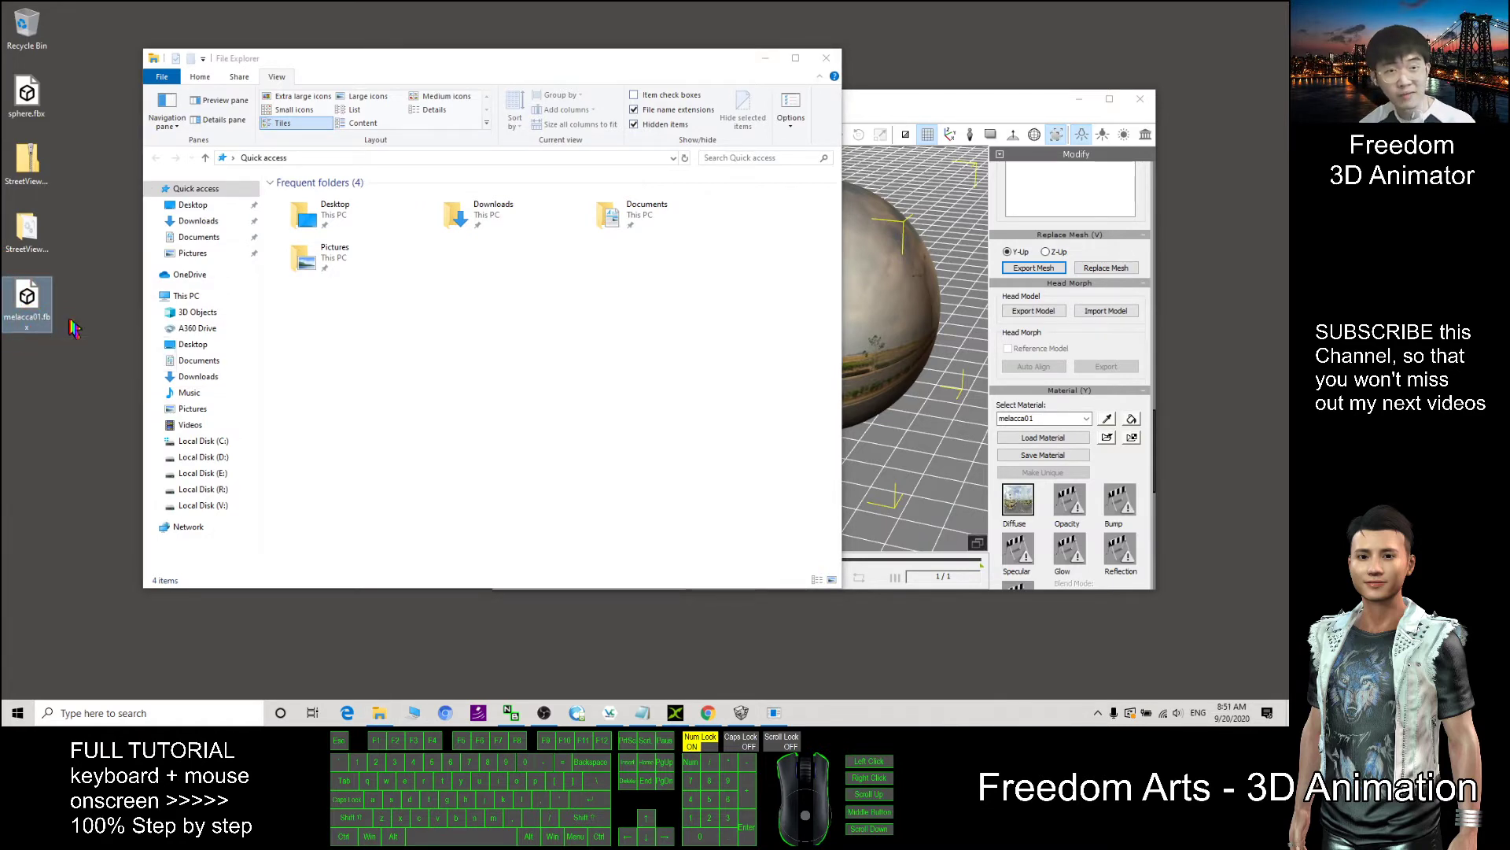
Step: Bring up Smile Game Builder and open Add Assets at Maps > Skyboxes, previewing 5TH_AVENUE
left_click(764, 58)
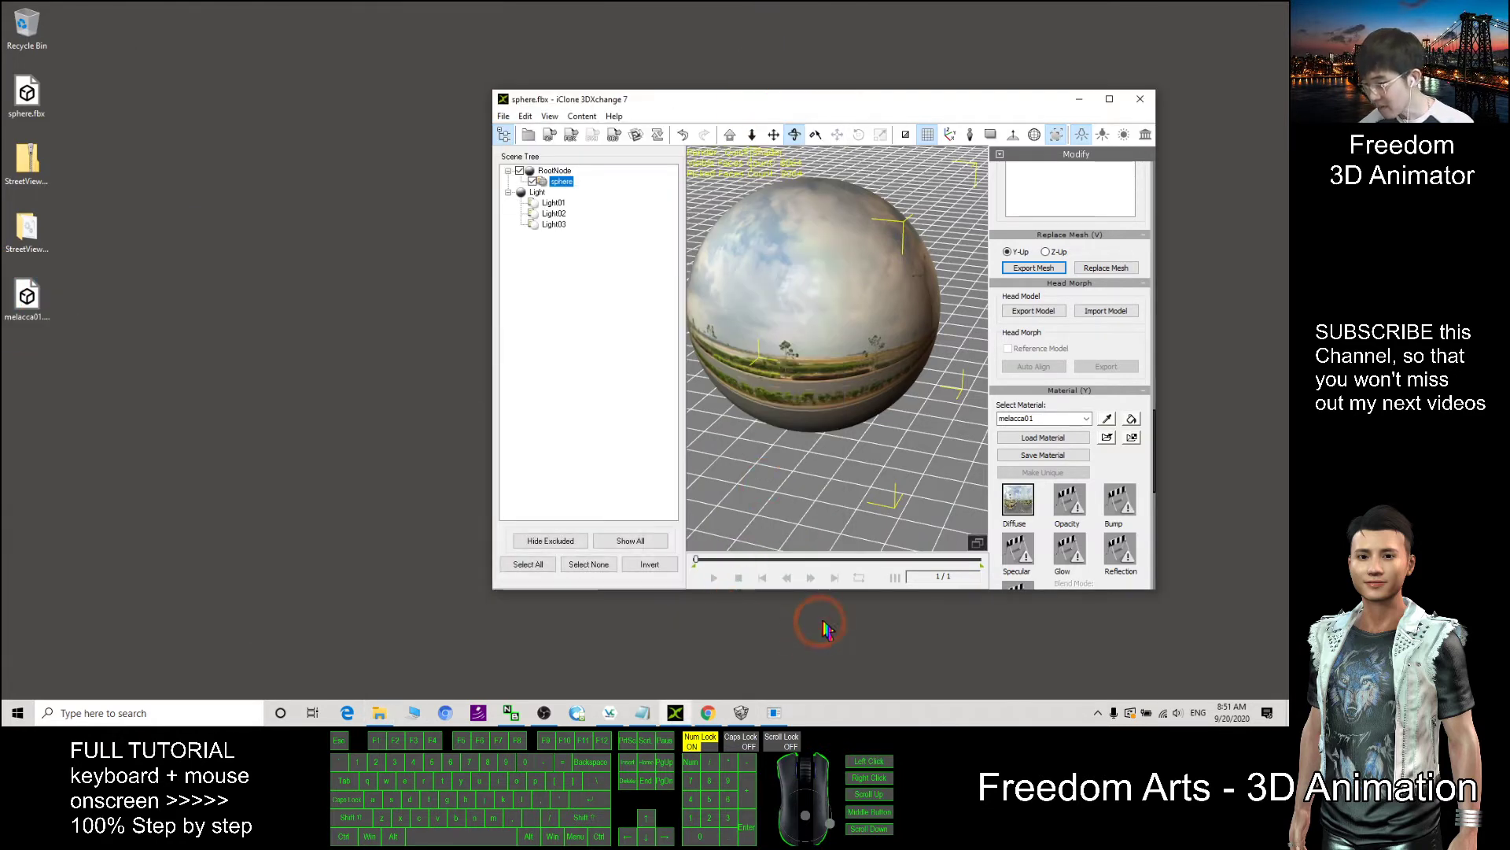
left_click(741, 712)
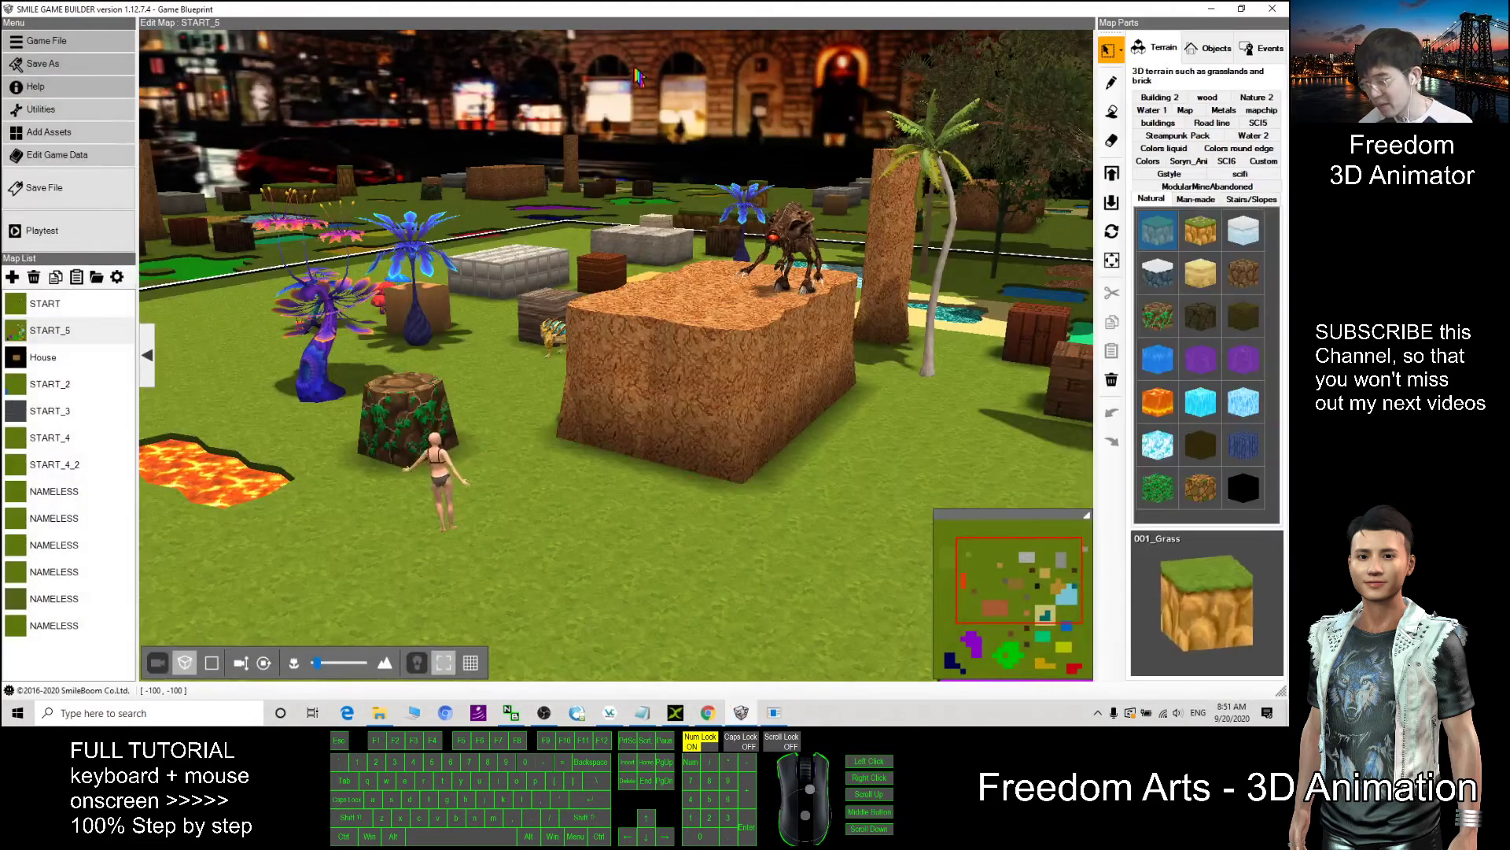
left_click_drag(661, 9, 769, 86)
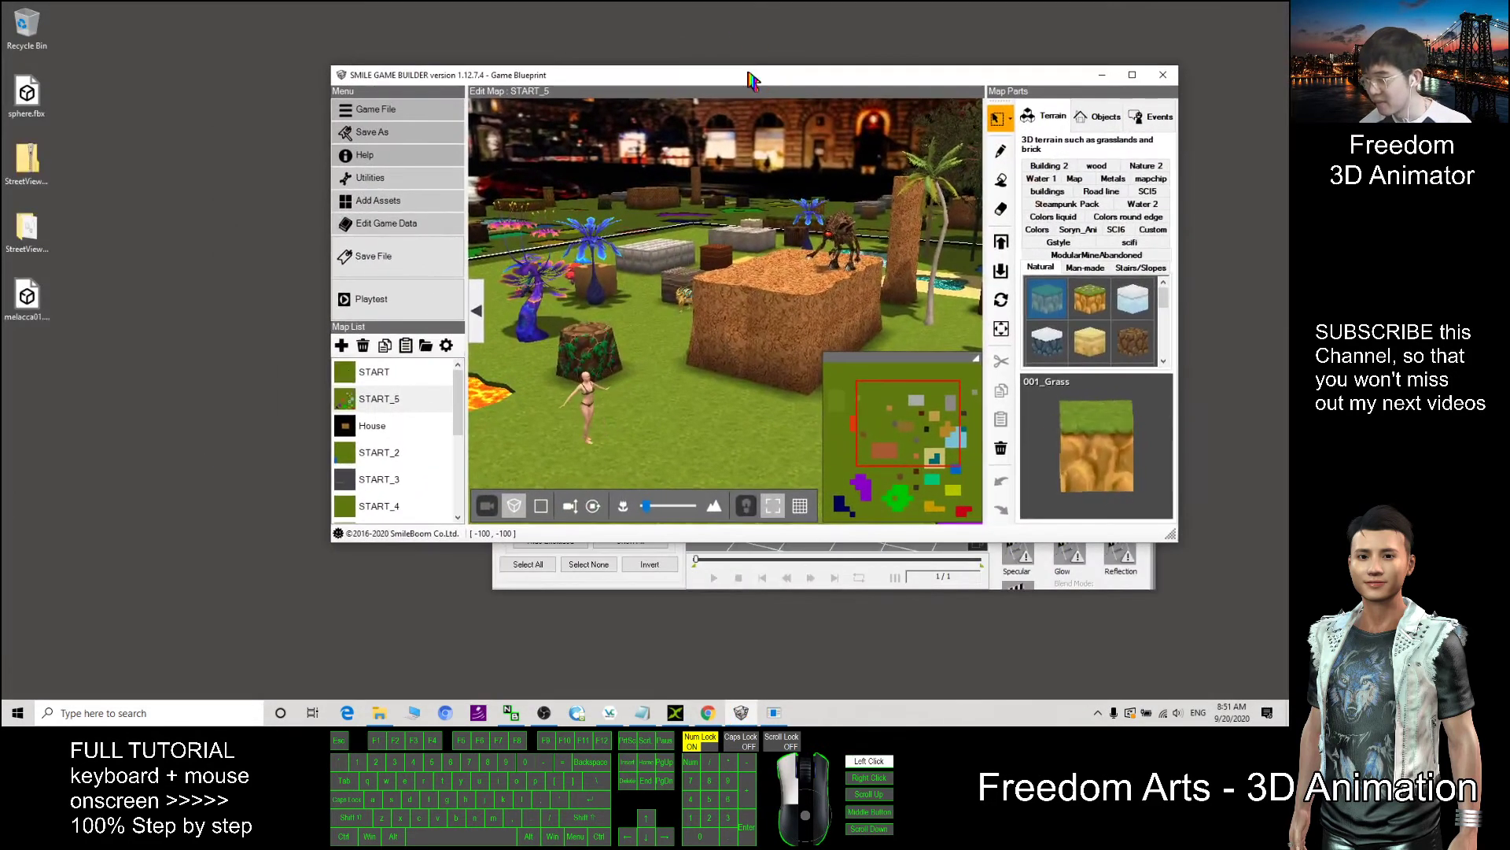
left_click(52, 306)
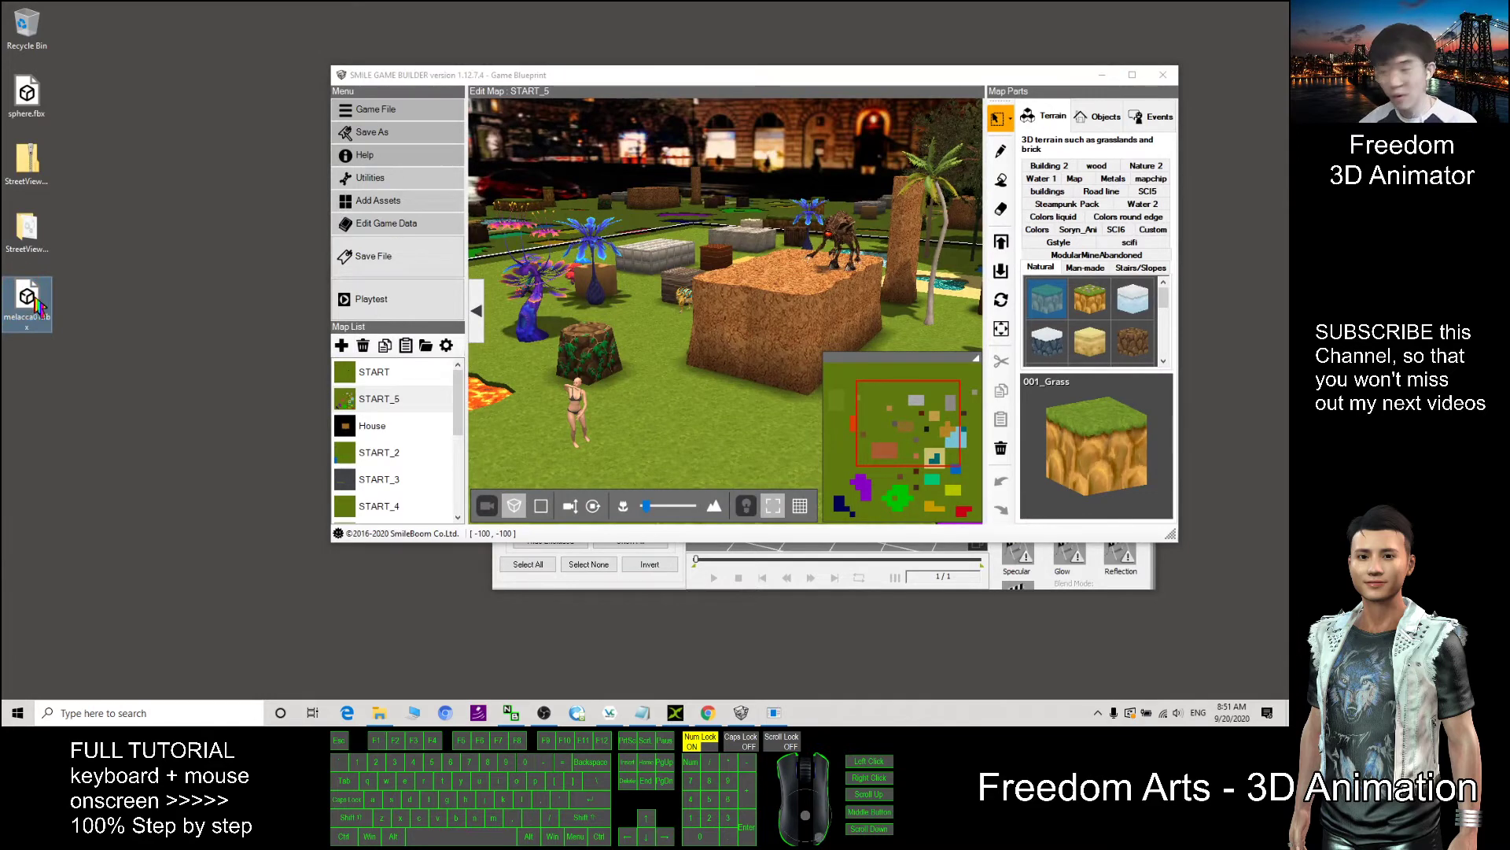
left_click(371, 201)
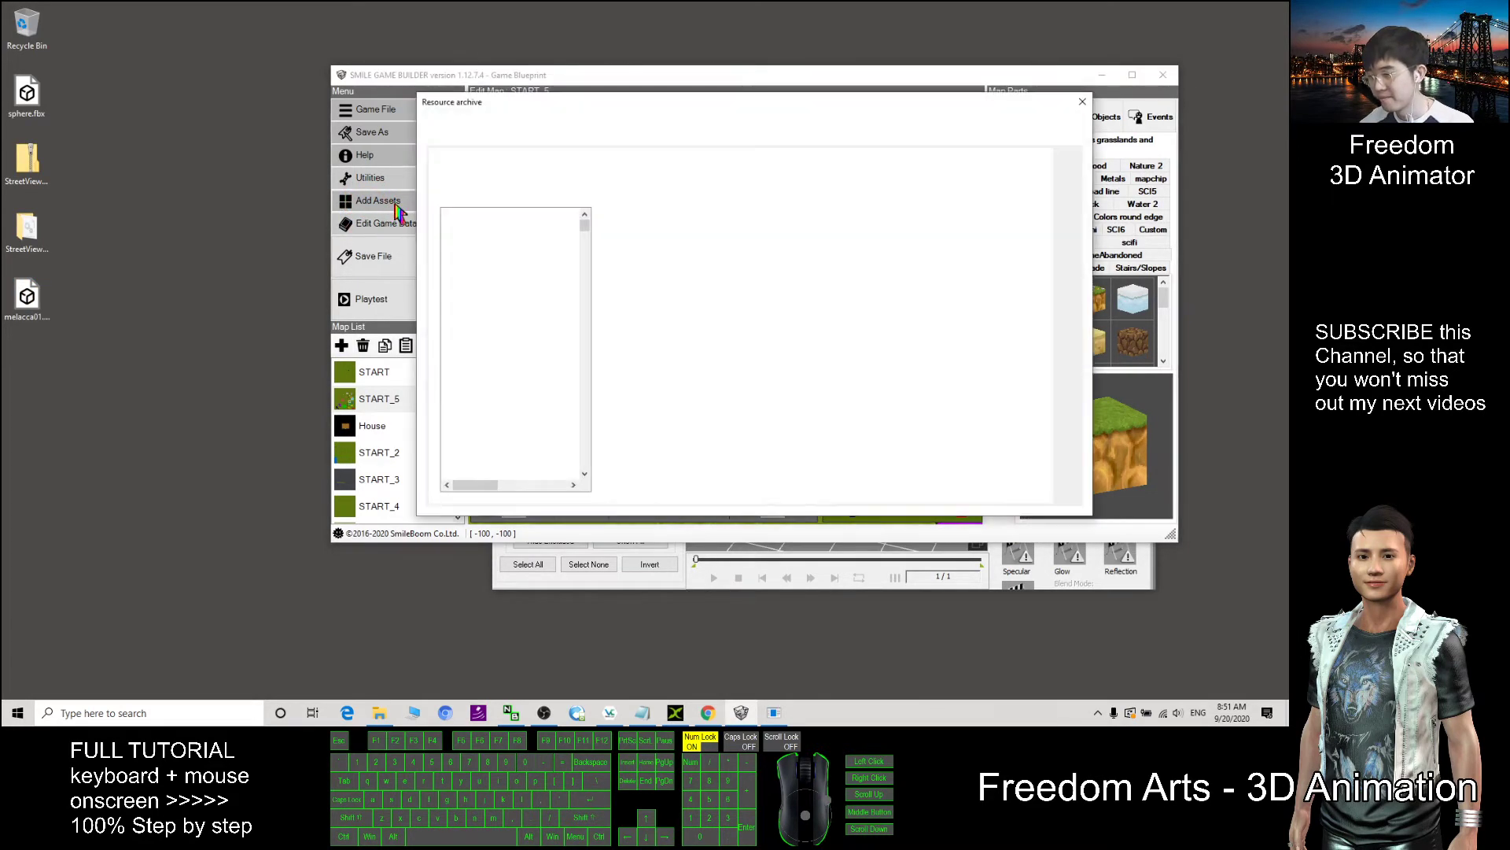
left_click(653, 124)
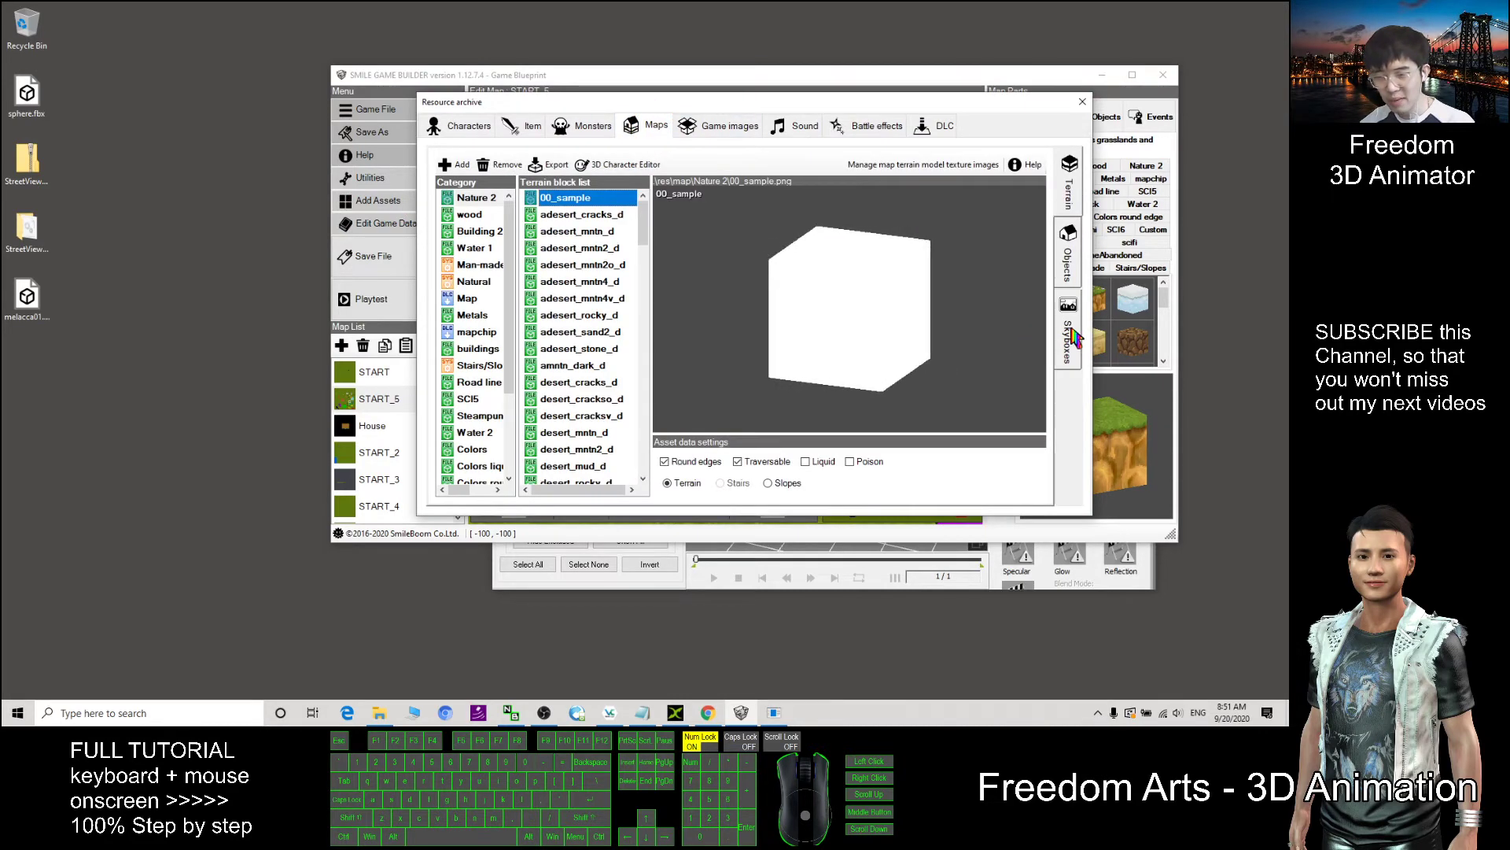
left_click(1070, 337)
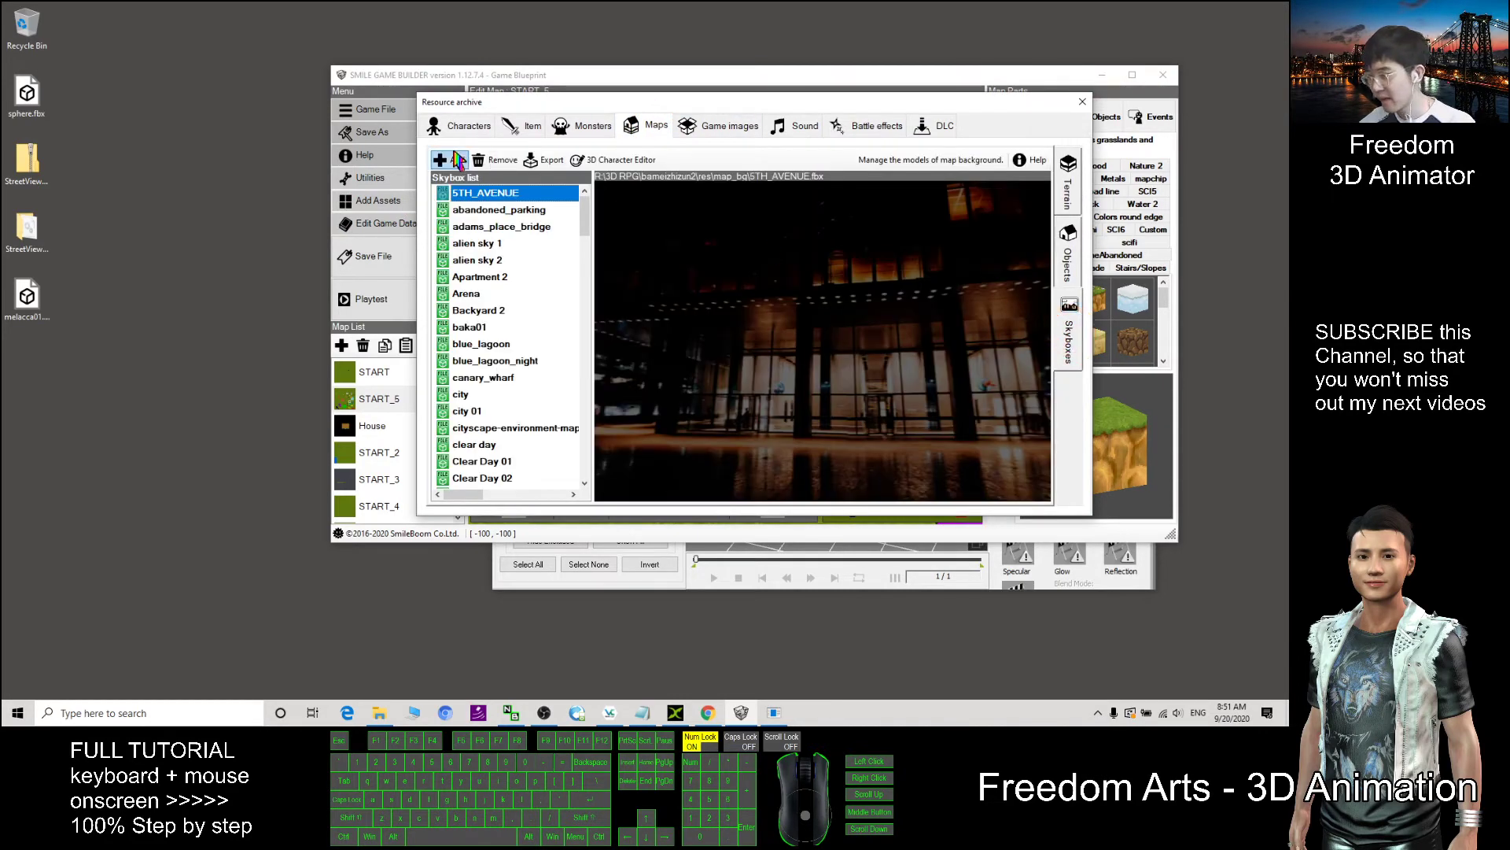
Step: Add melacca01.fbx from the Desktop as a skybox asset and acknowledge the confirmation
left_click(459, 160)
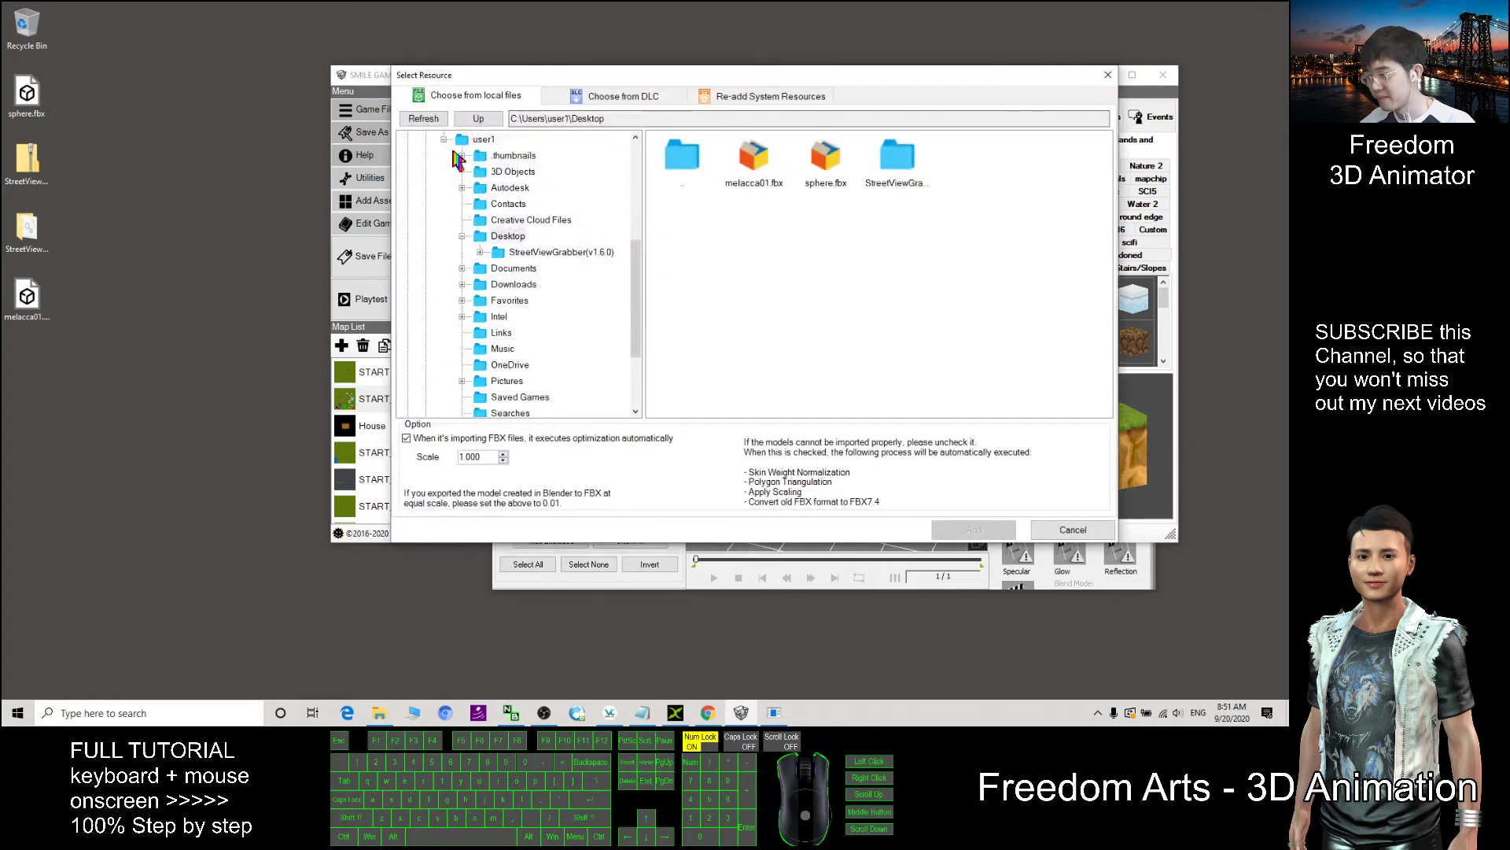
left_click_drag(635, 287, 569, 165)
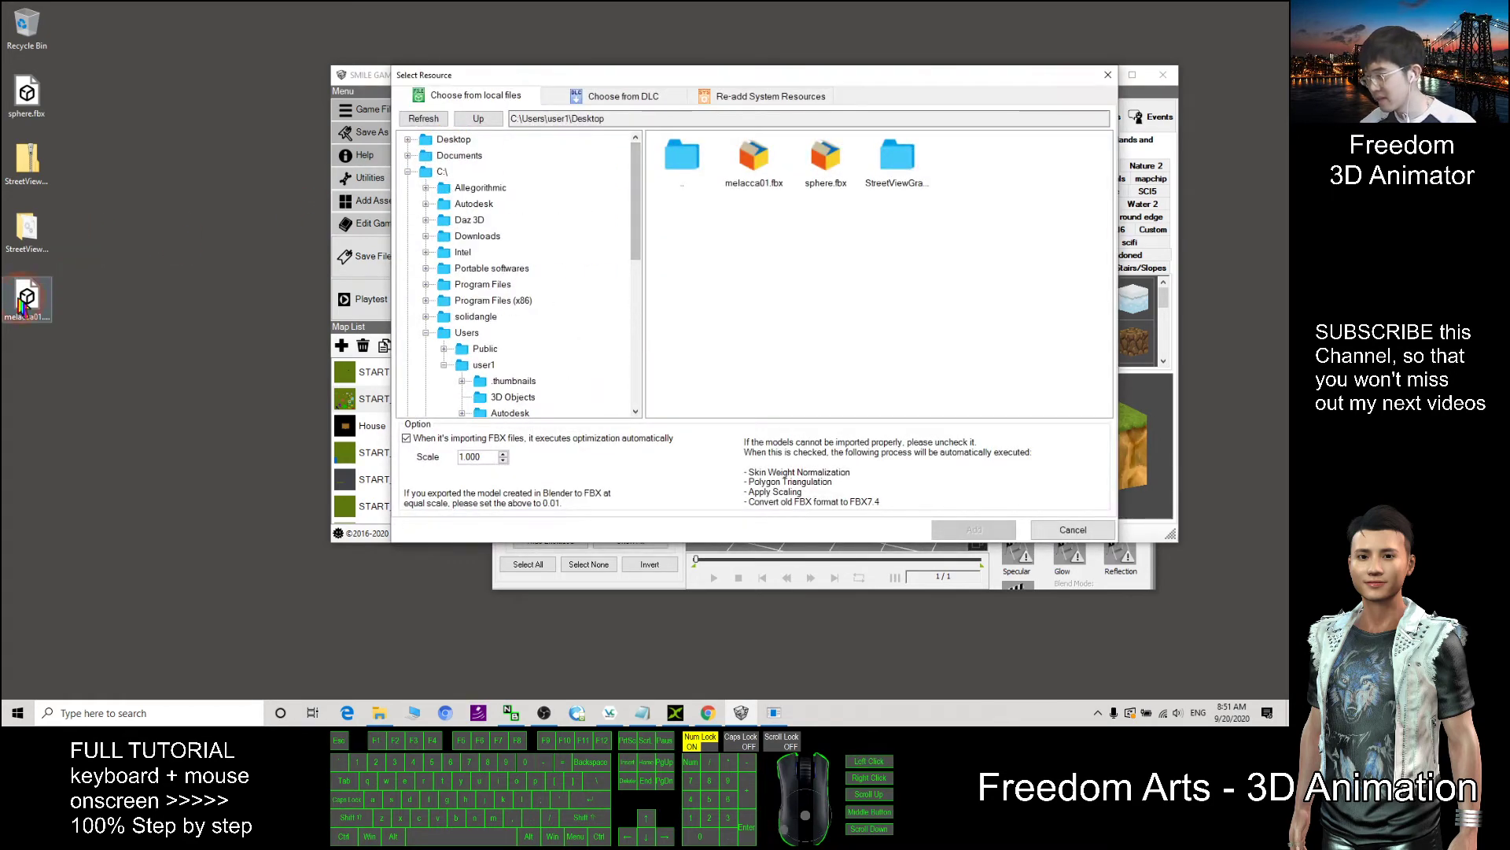
double_click(446, 142)
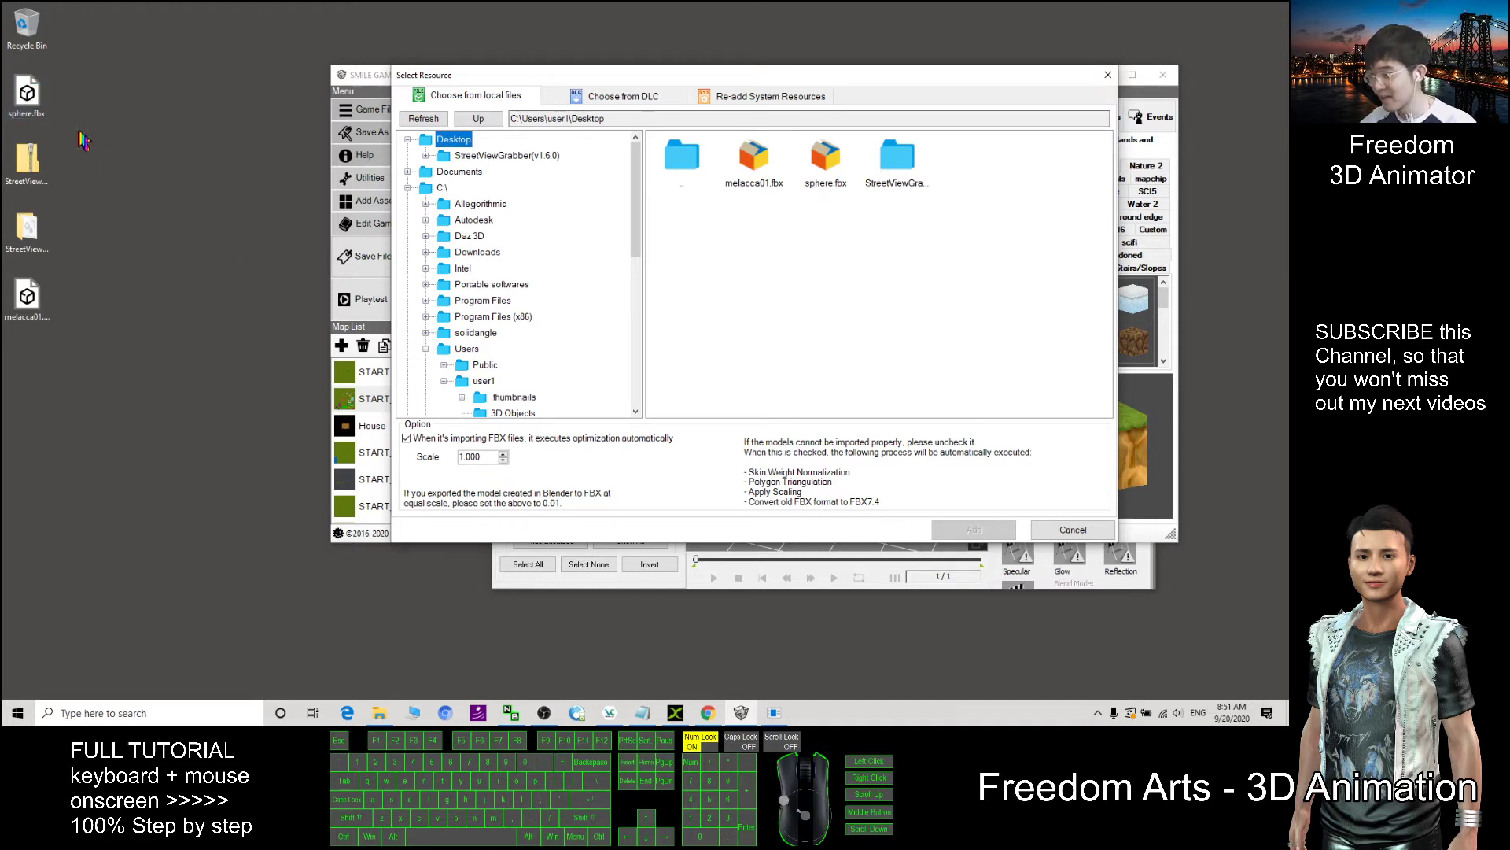
left_click(767, 170)
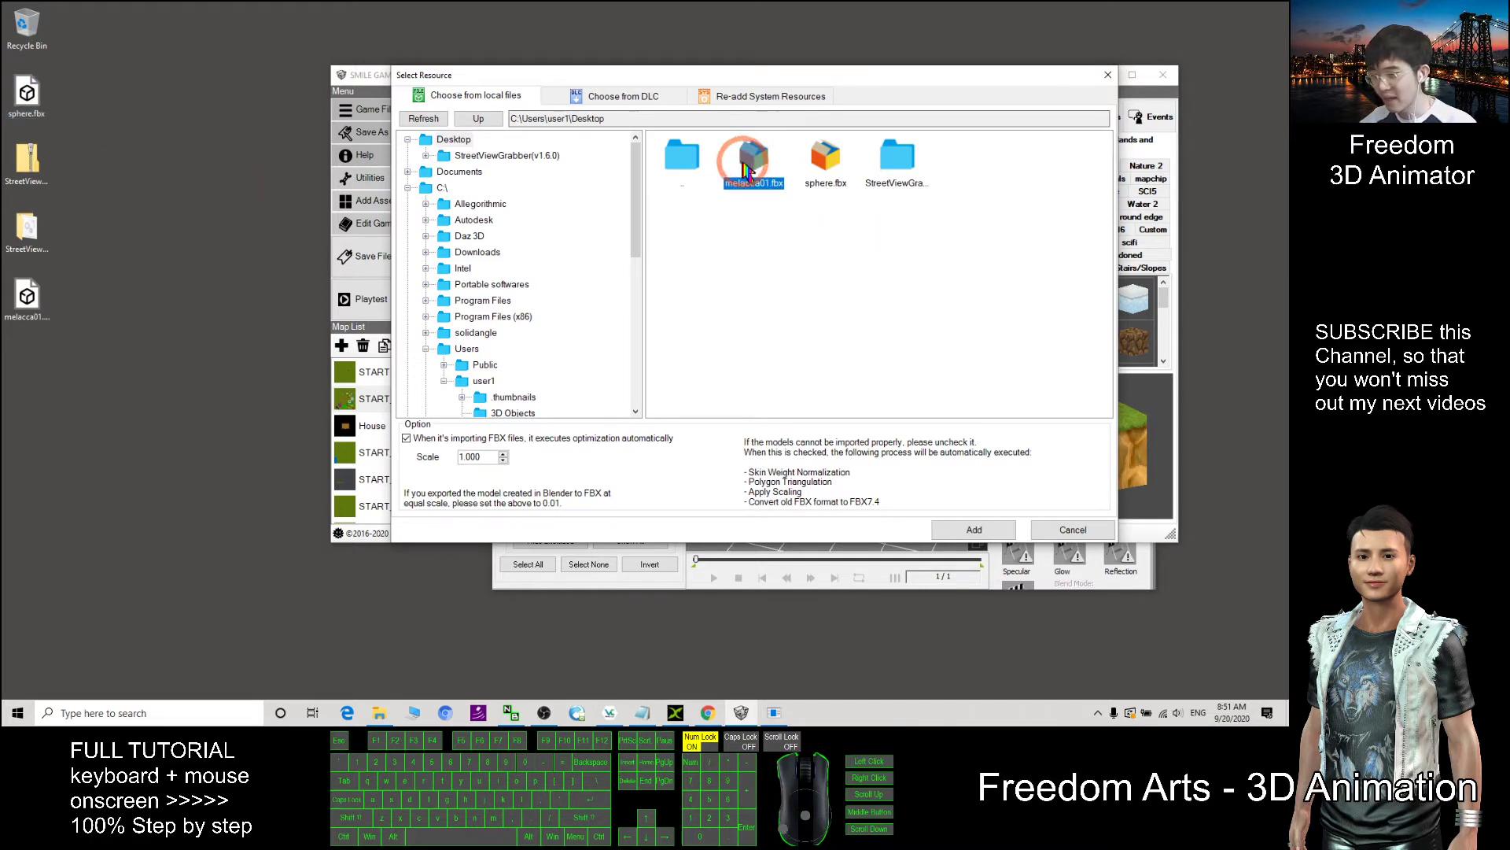
left_click(974, 525)
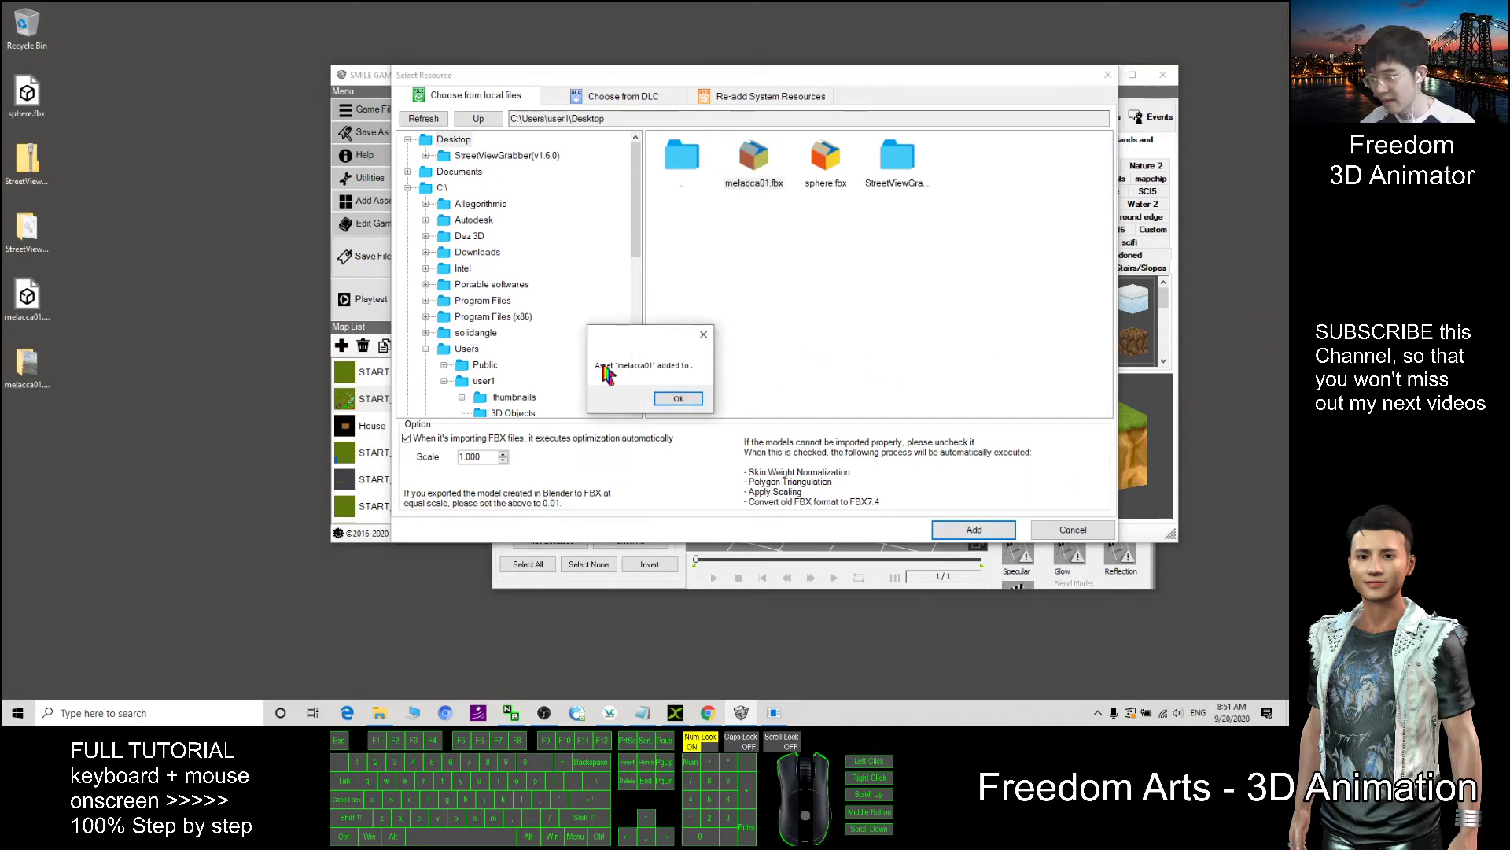
left_click(678, 399)
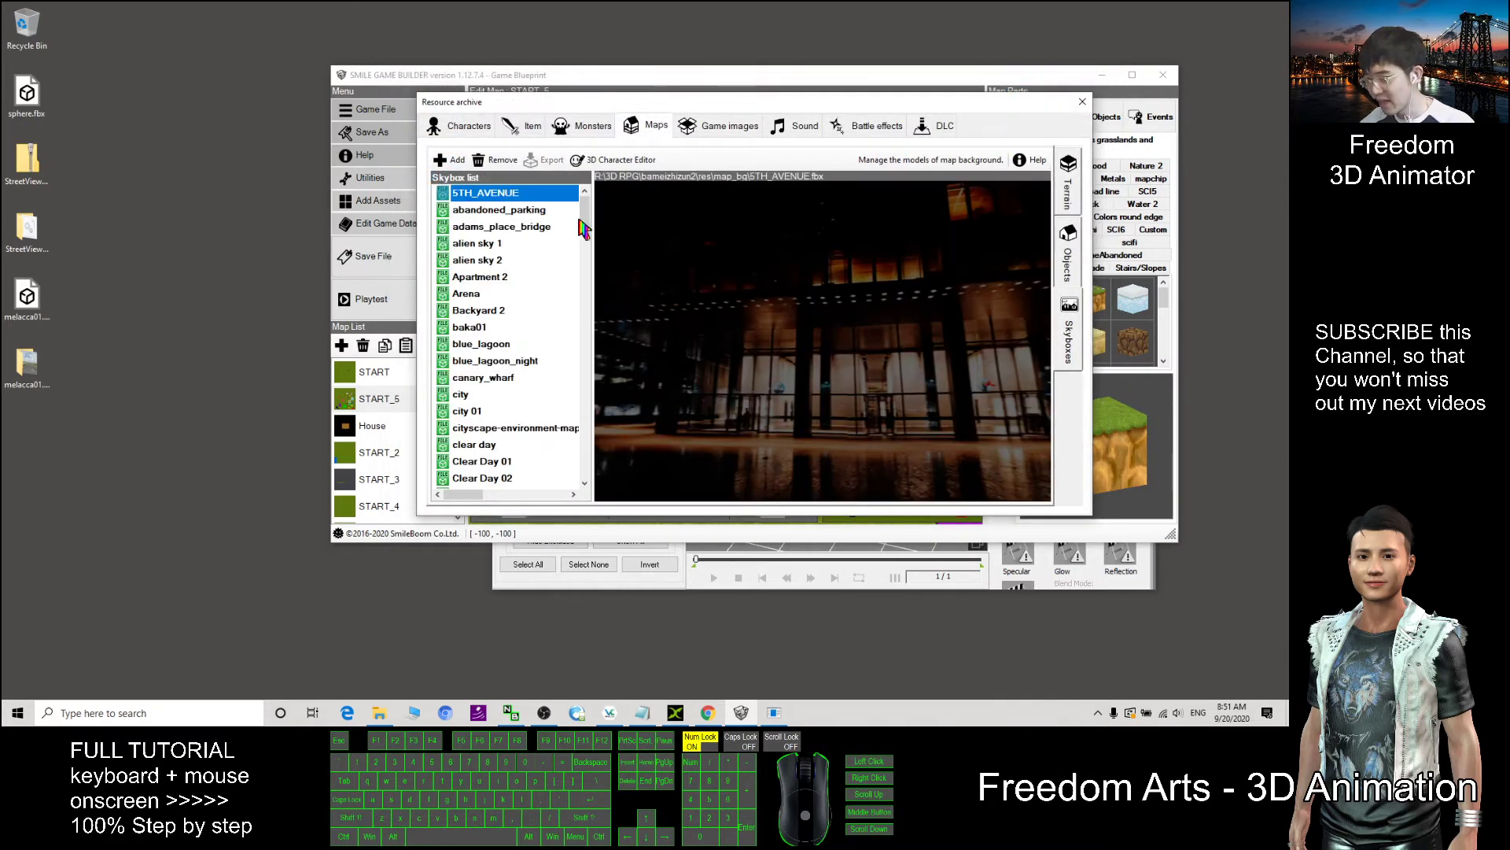
Step: Preview and rotate the melacca01 road skybox, then close the resource archive
left_click_drag(583, 229, 594, 355)
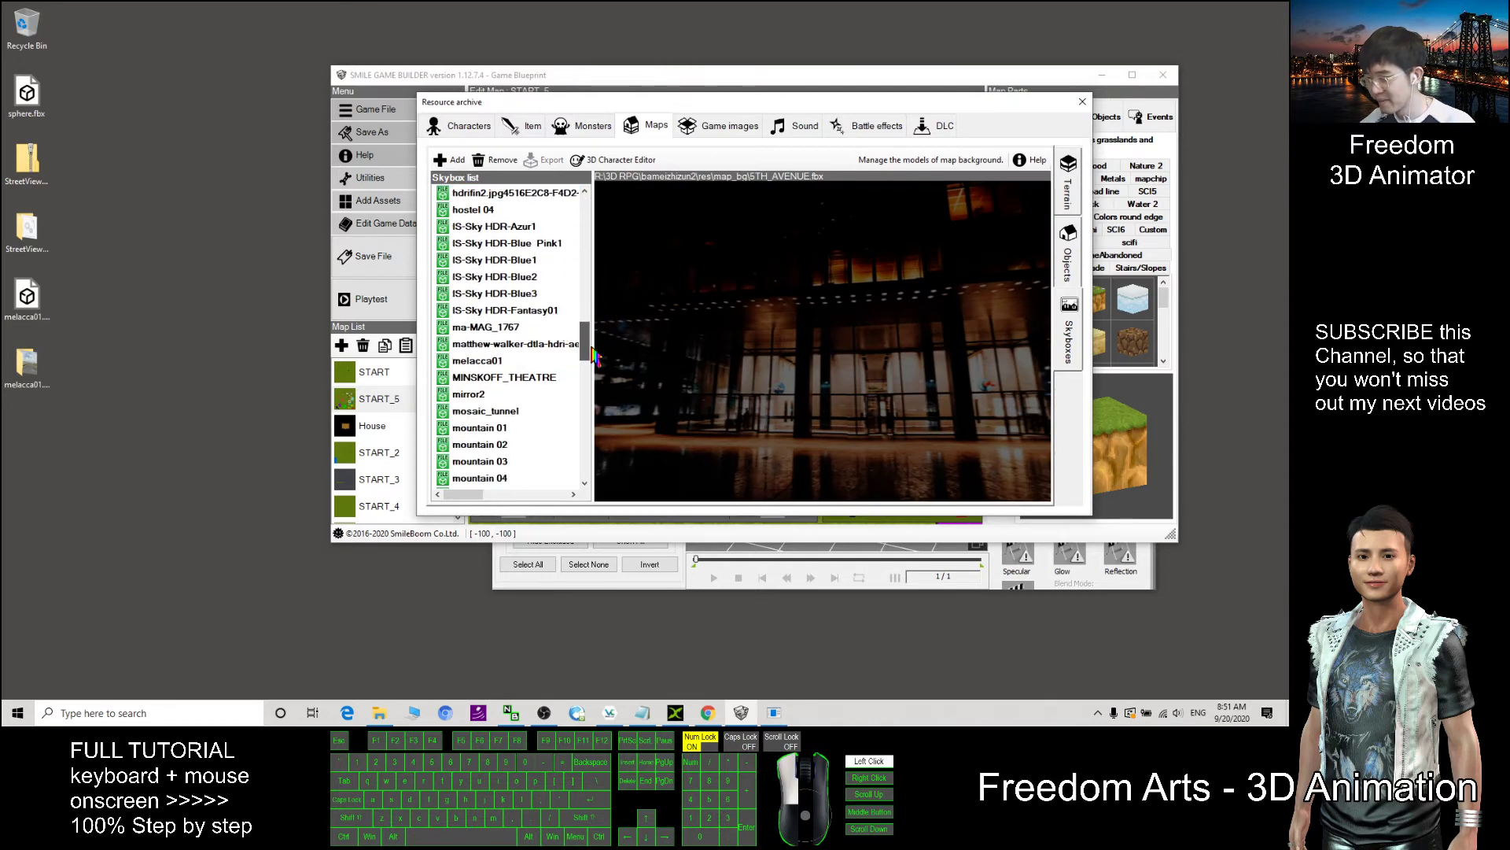
left_click(476, 360)
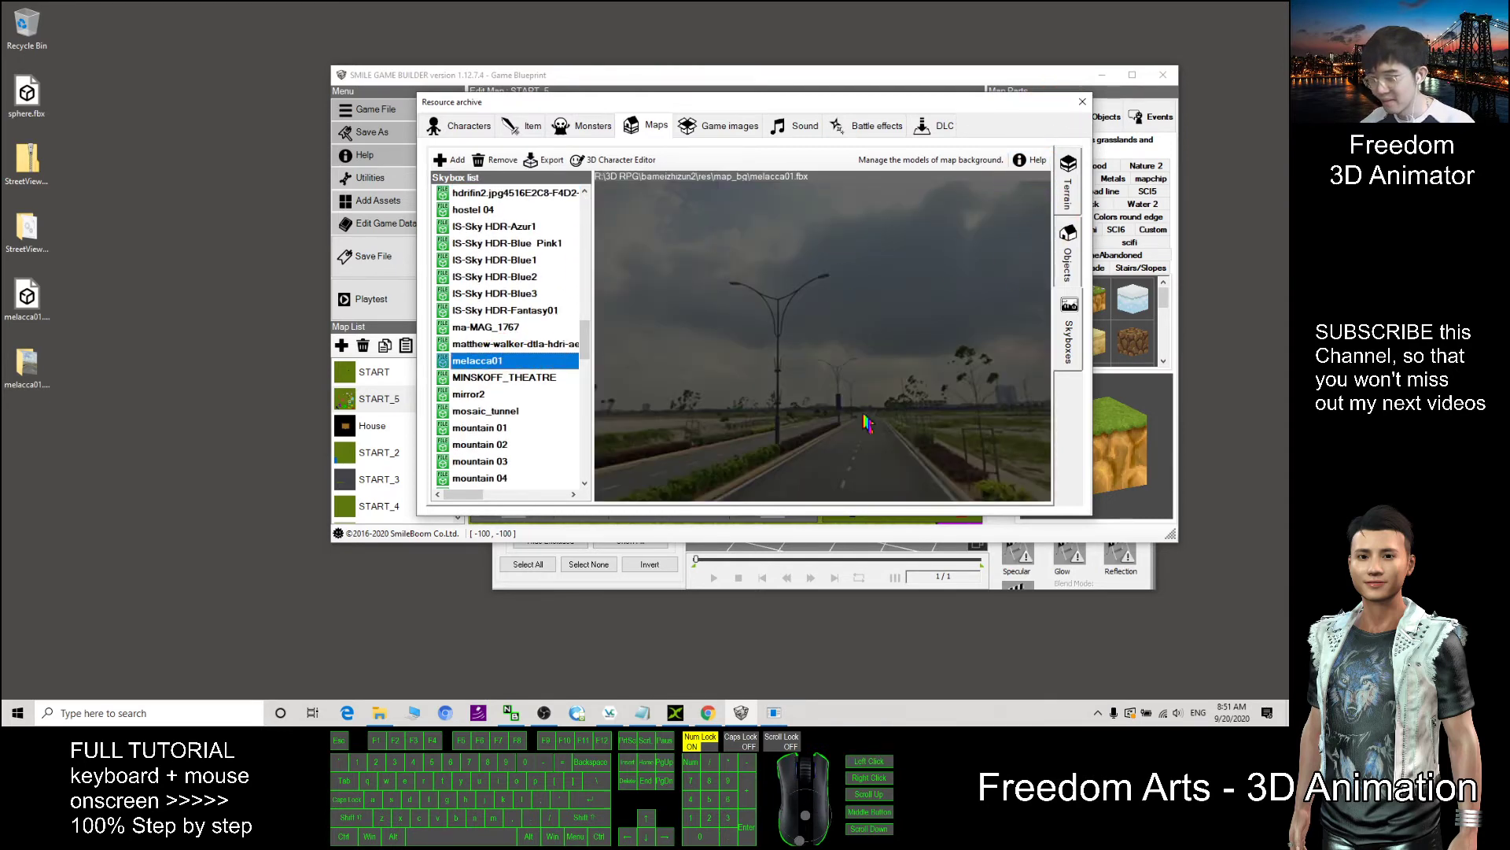
mouse_move(802, 399)
left_mouse_down()
mouse_move(994, 465)
mouse_move(752, 412)
mouse_move(958, 399)
mouse_move(915, 383)
mouse_move(983, 377)
left_mouse_up()
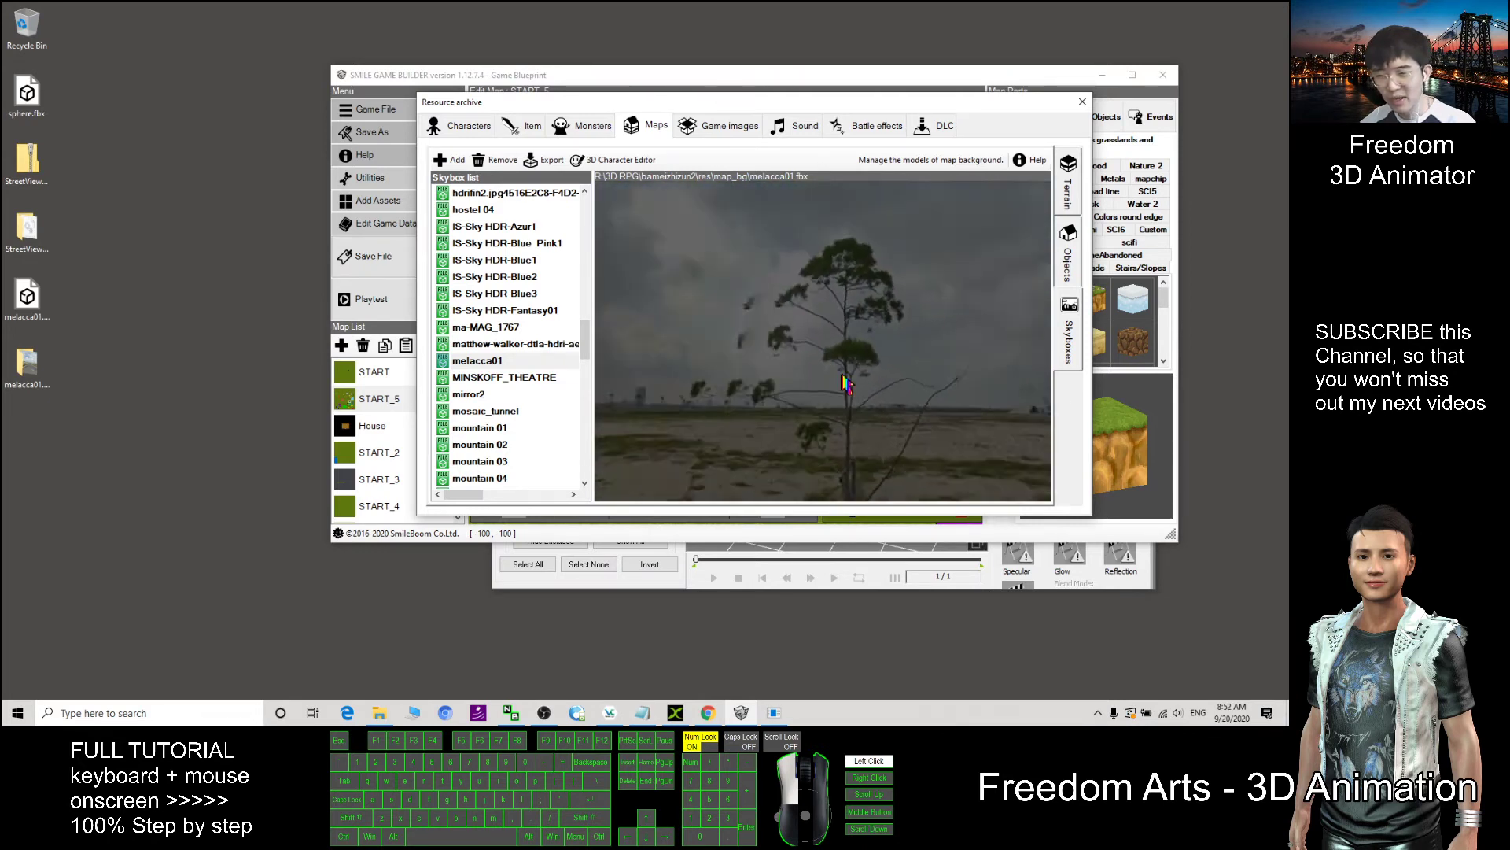
left_click(1082, 104)
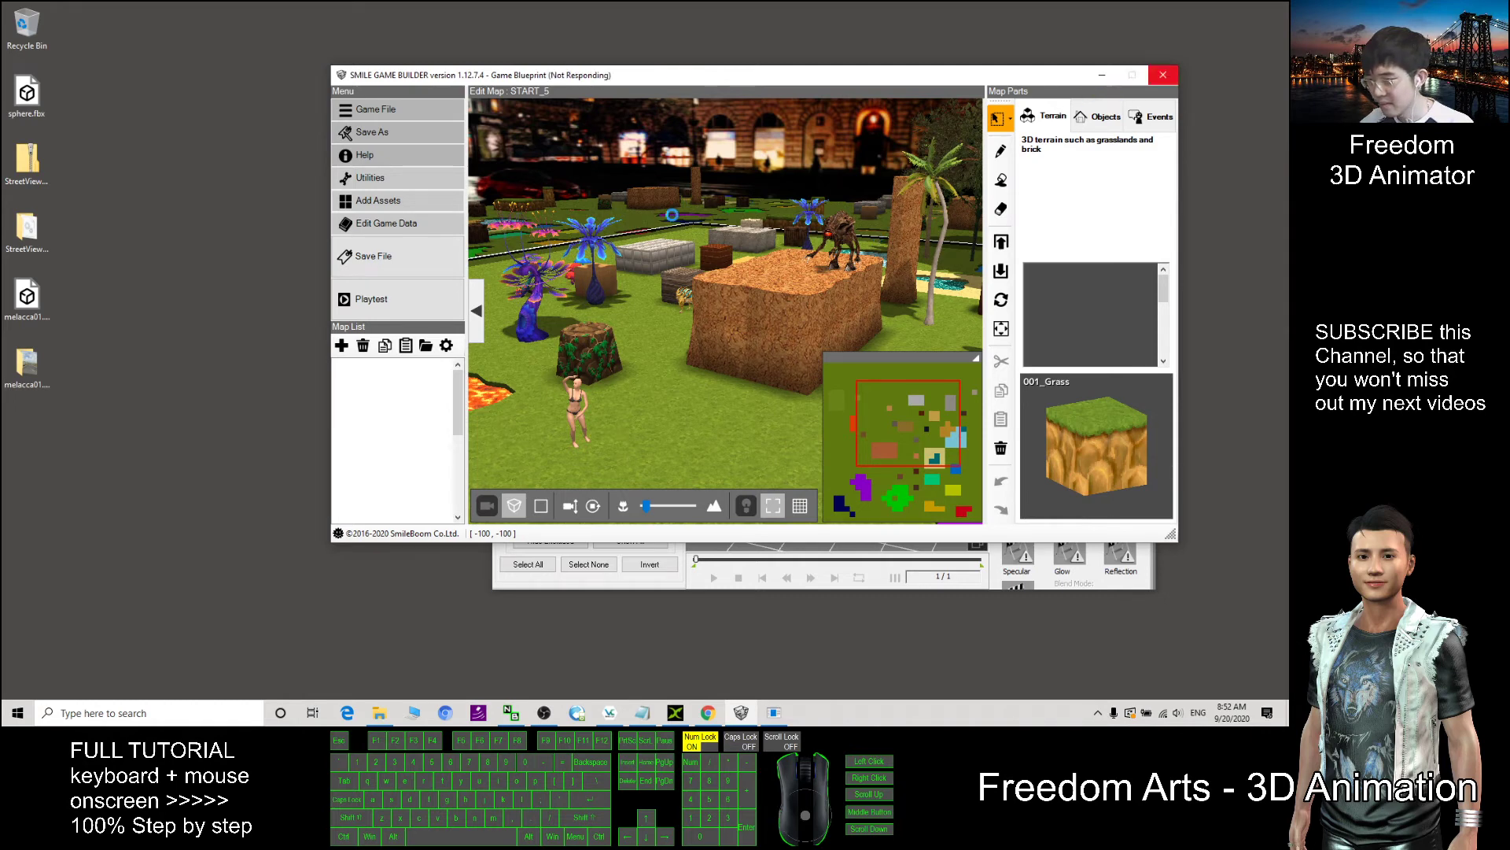
Step: Maximize the editor, load the last NAMELESS map, tilt toward its sky, and right-click it
left_click(1132, 75)
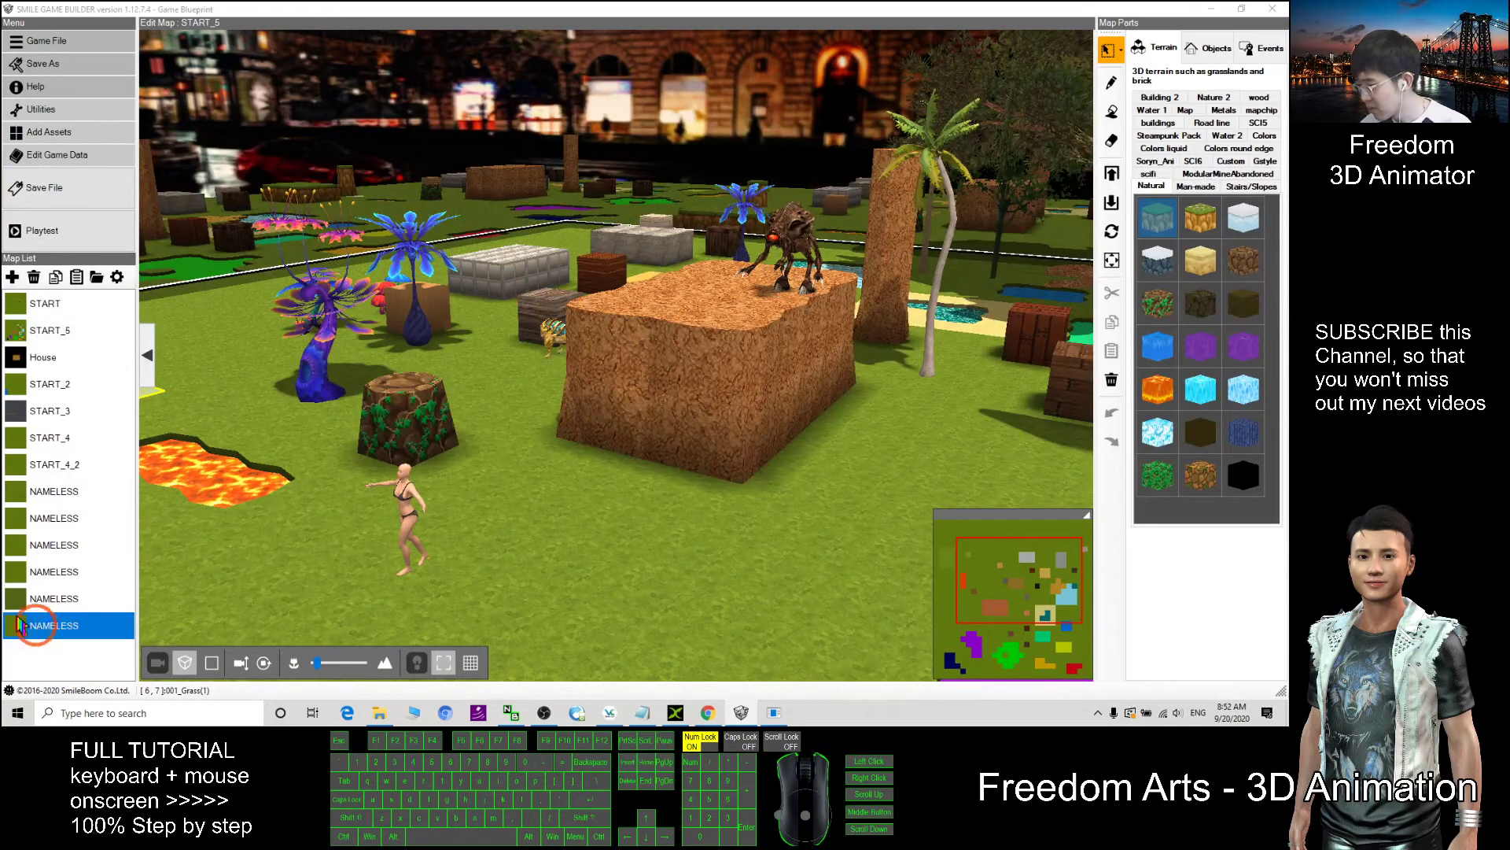
left_click(59, 625)
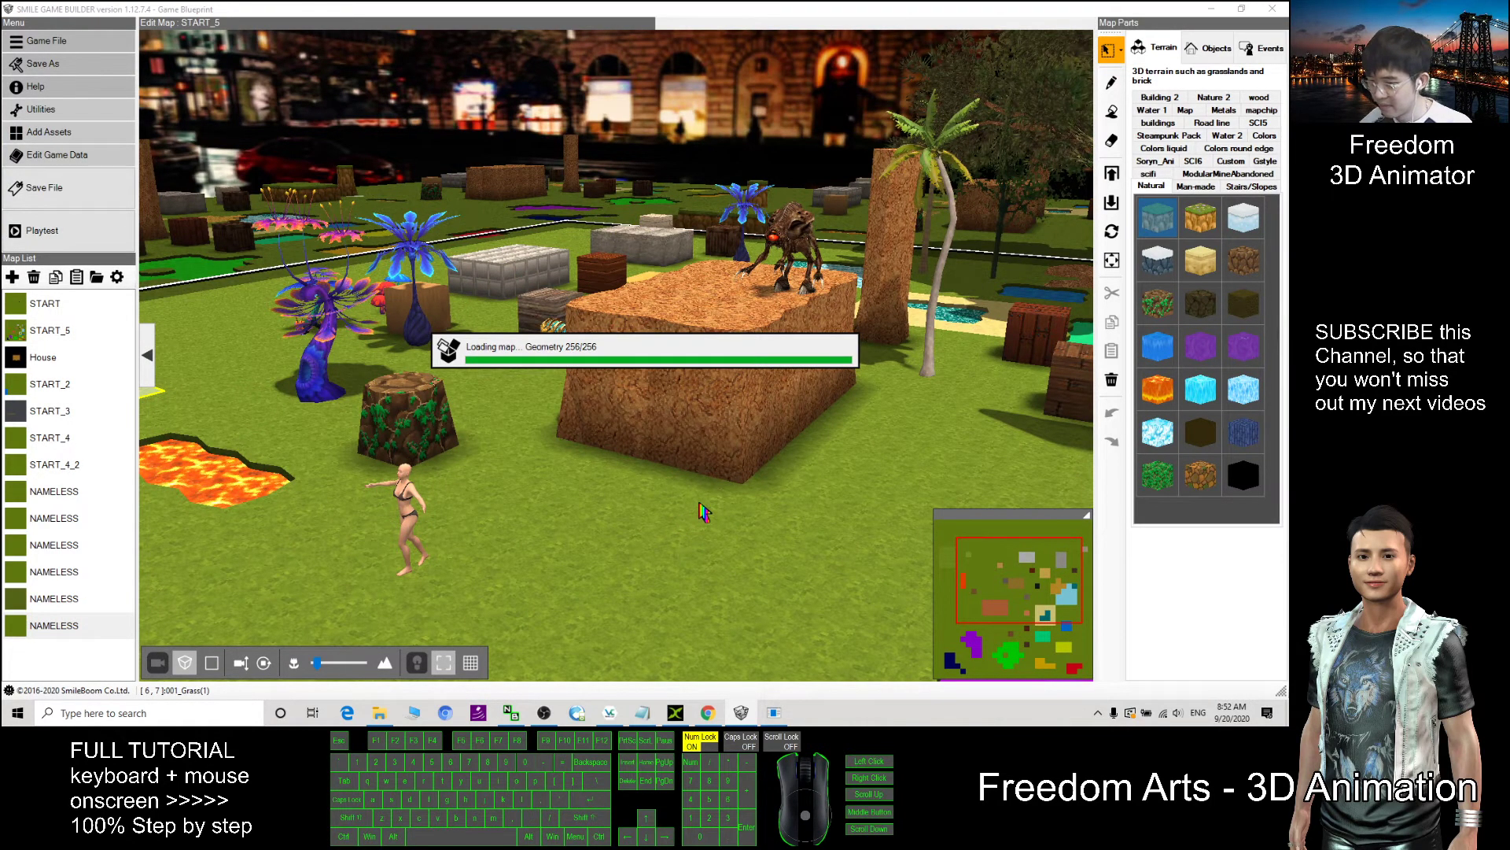
mouse_move(725, 539)
right_mouse_down()
mouse_move(747, 384)
mouse_move(715, 181)
right_mouse_up()
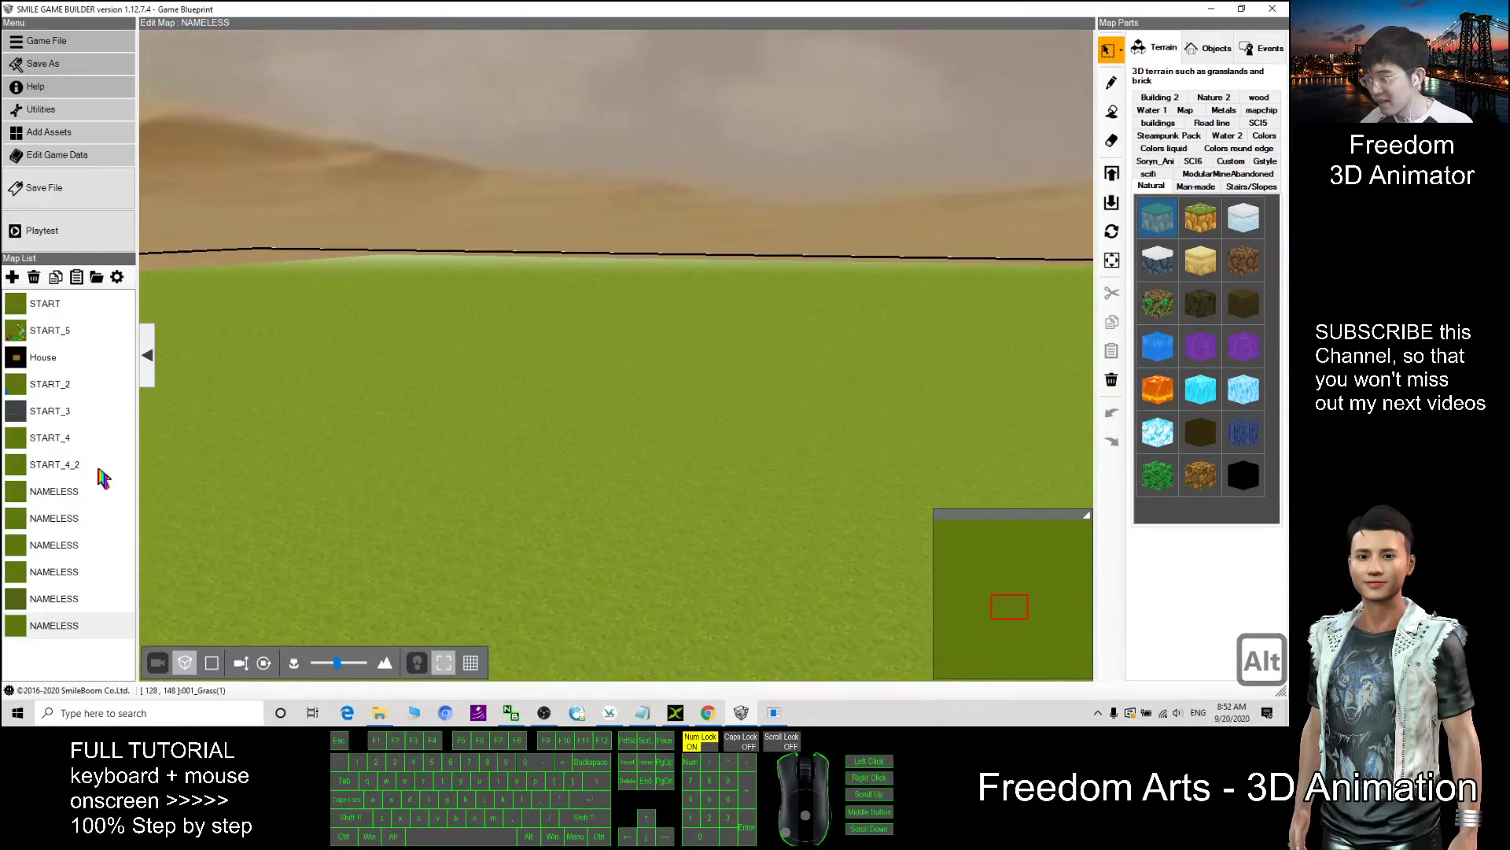
right_click(49, 621)
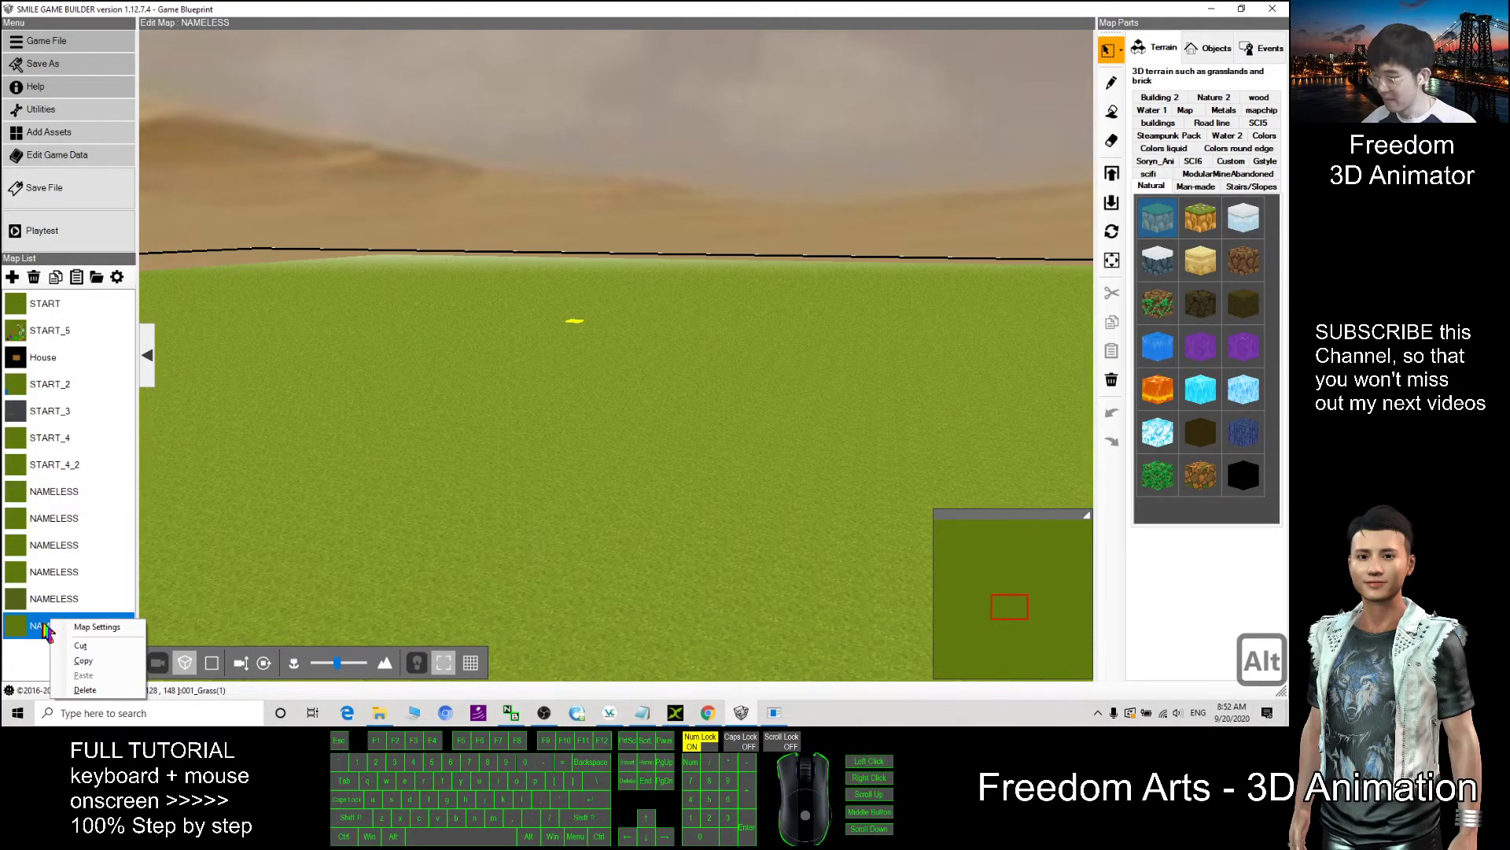
Step: In Map Settings, select 068 melacca01 as the skybox model and confirm both dialogs
left_click(87, 627)
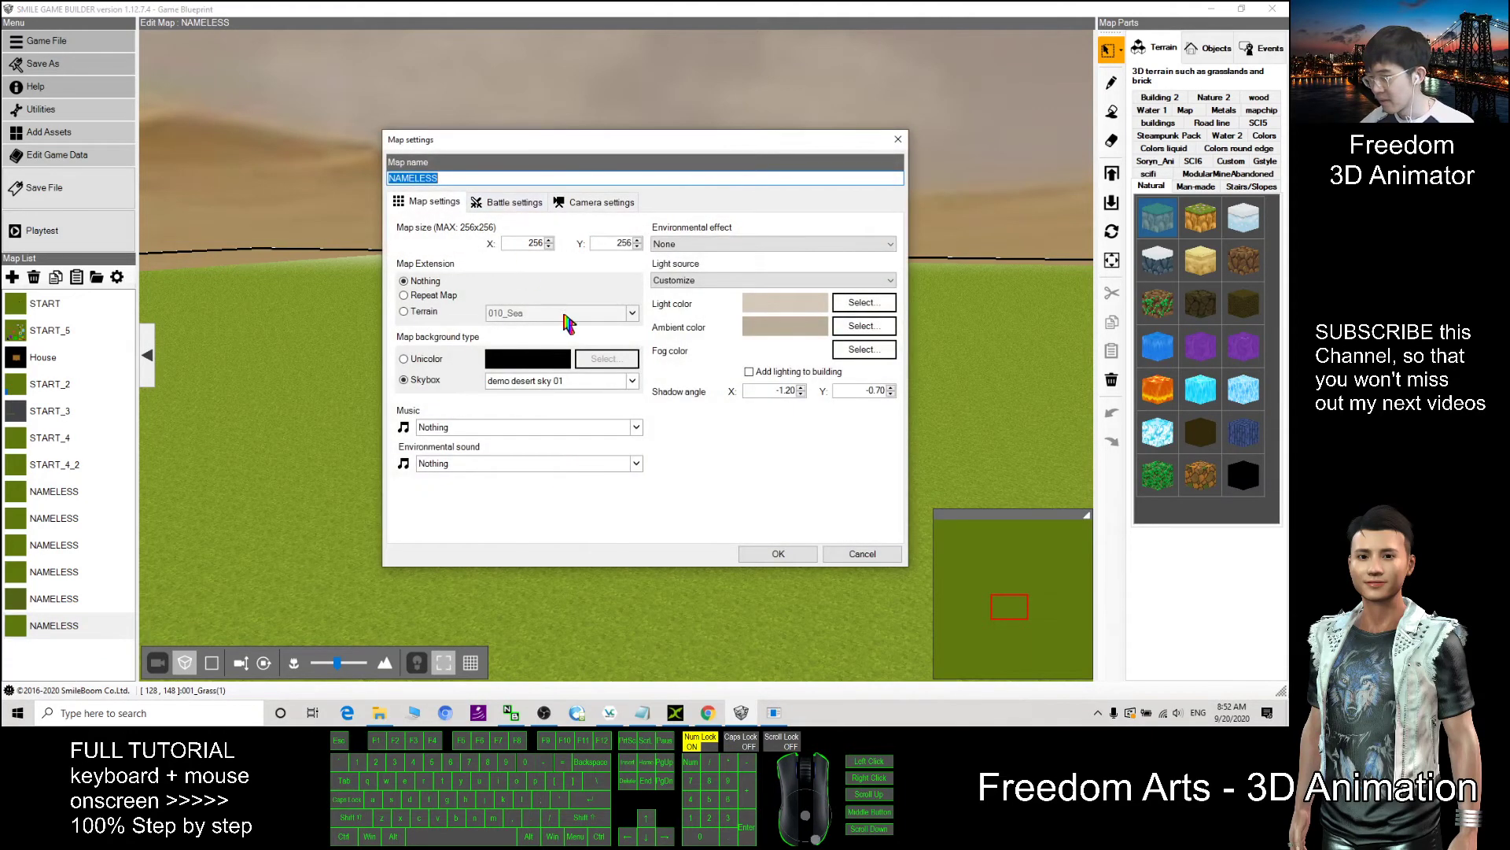
left_click(631, 380)
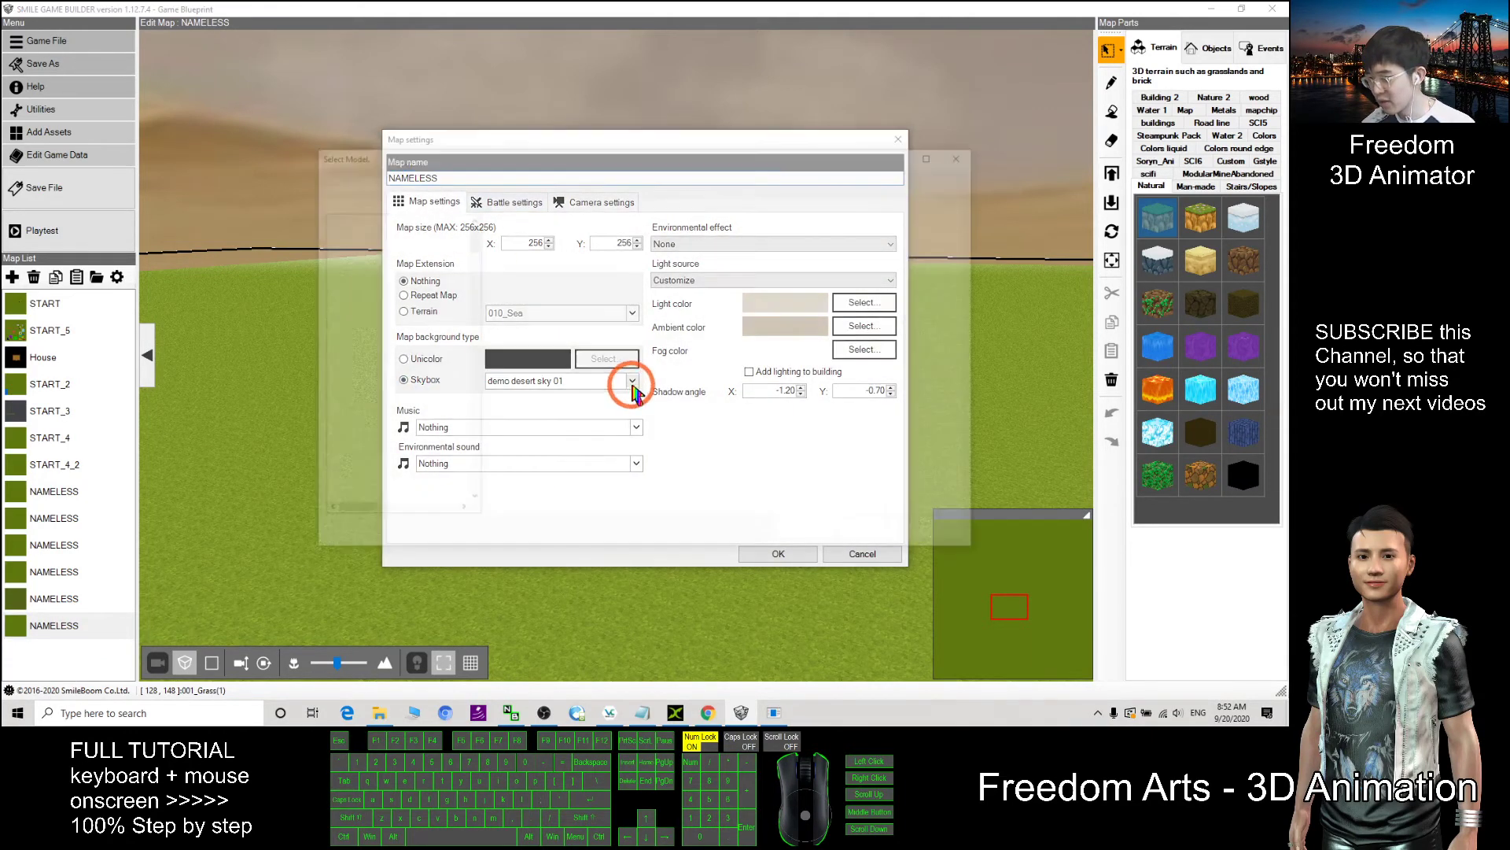
left_click_drag(475, 253, 490, 384)
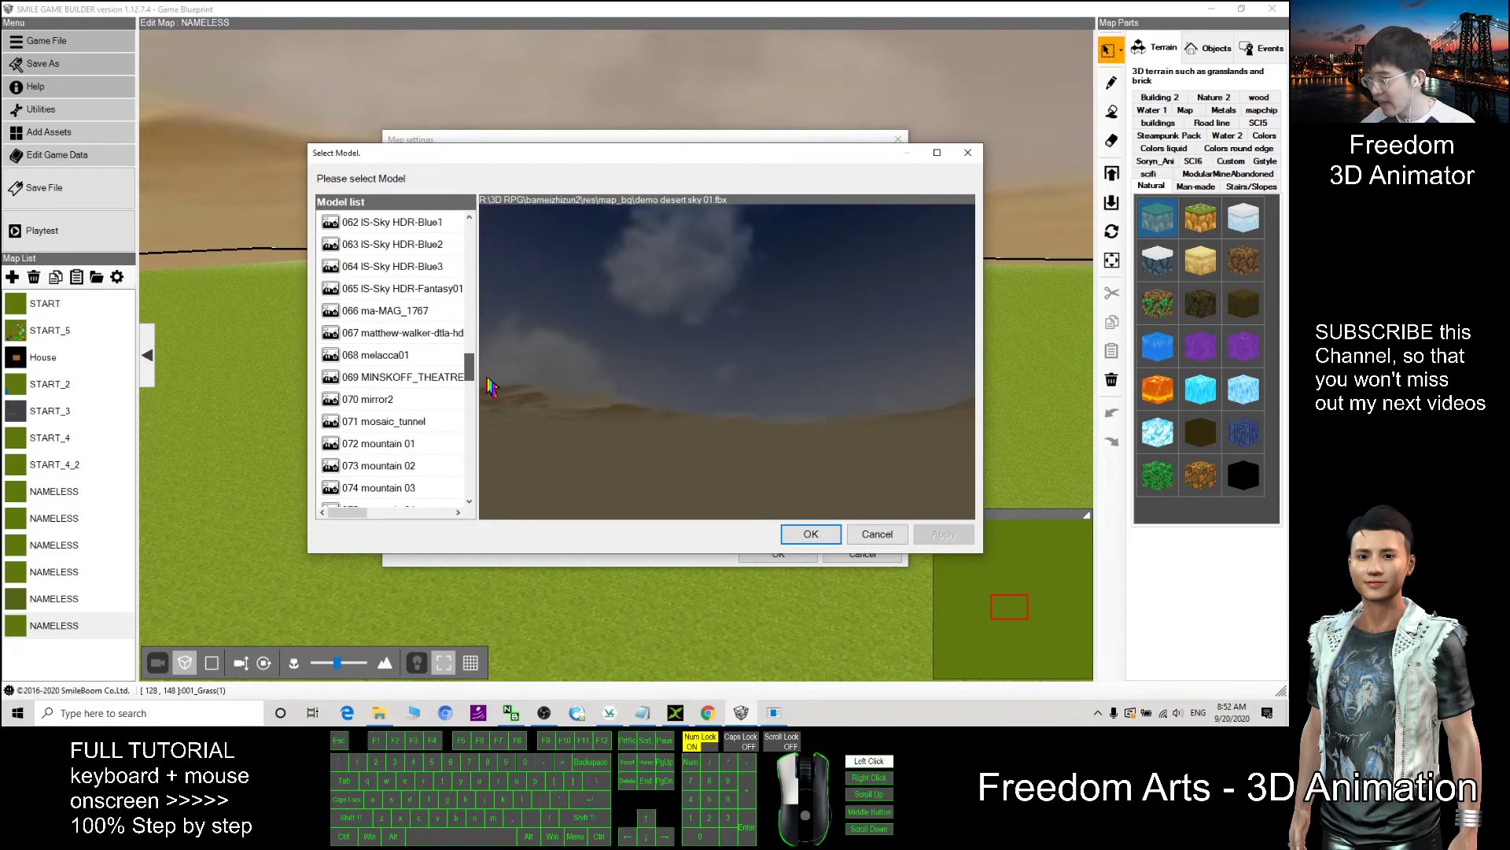
left_click(397, 359)
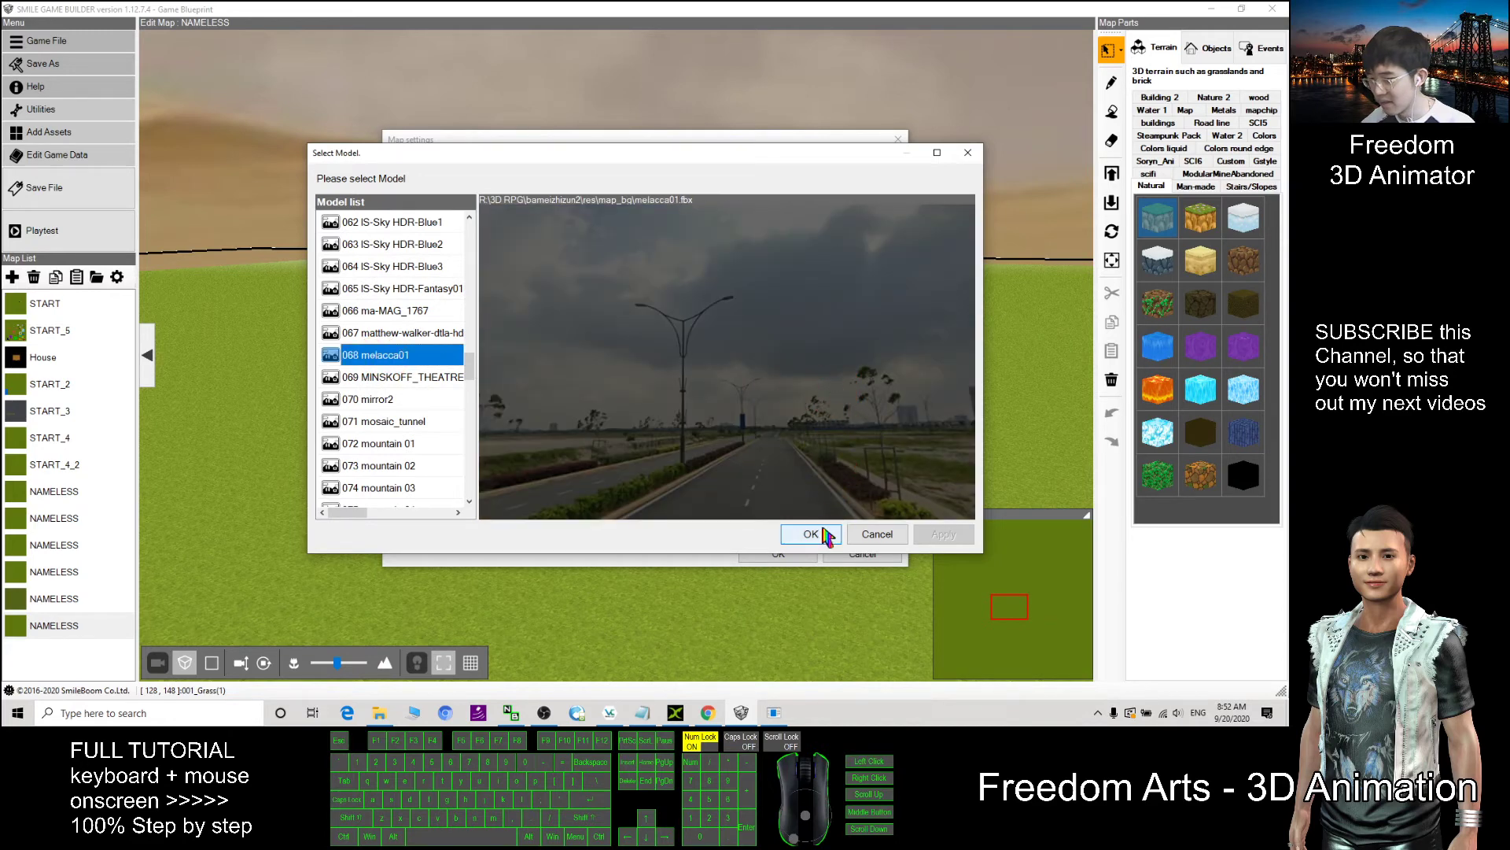
left_click(810, 534)
left_click(766, 554)
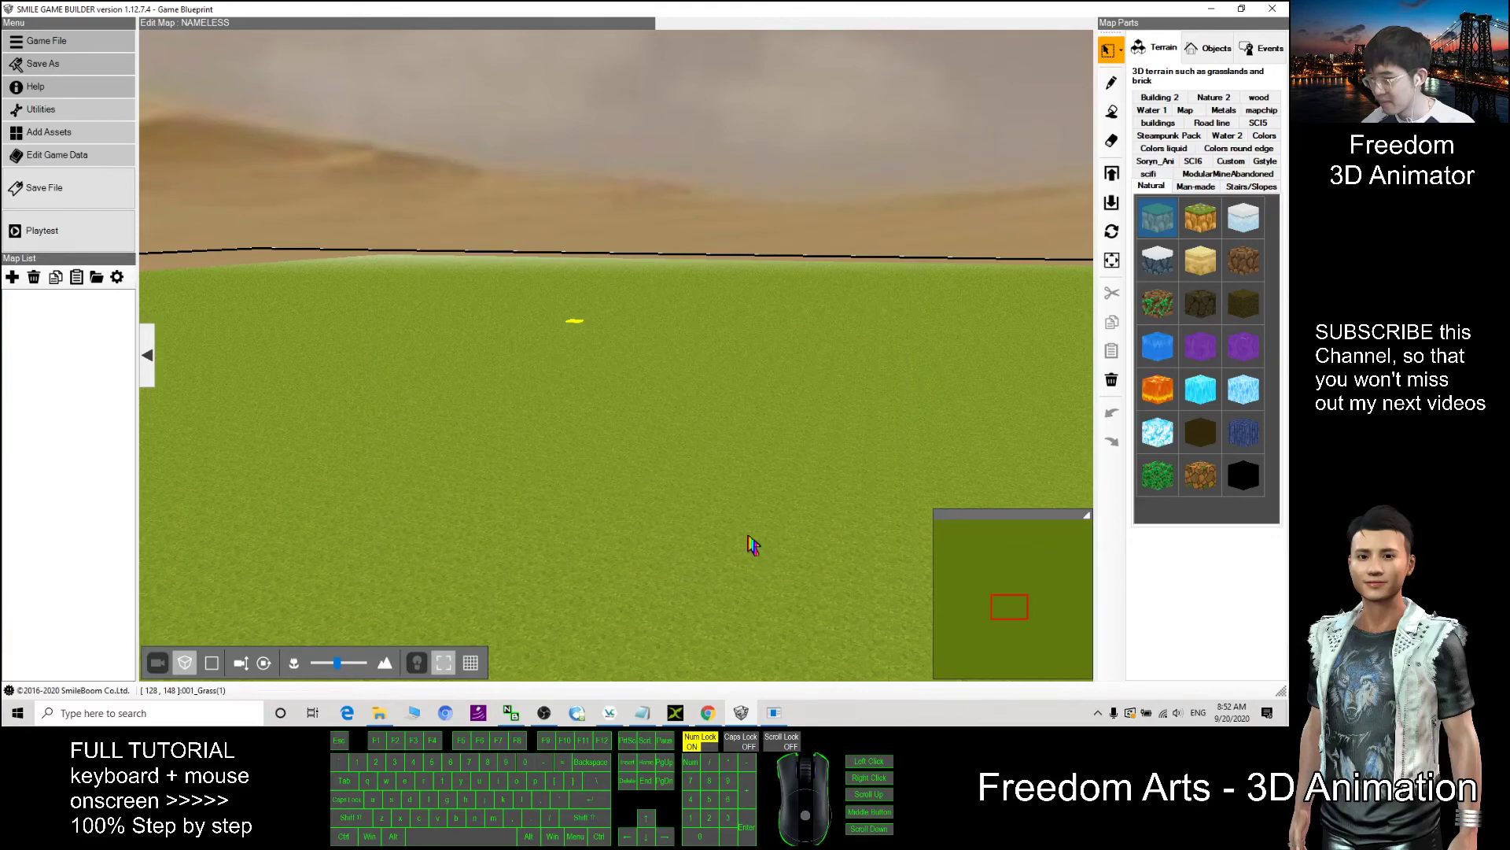
Step: Make a grass tile the player's start point, then launch a playtest of the map
mouse_move(675, 438)
right_mouse_down("alt")
mouse_move(354, 432)
mouse_move(442, 398)
mouse_move(598, 412)
mouse_move(796, 398)
mouse_move(748, 415)
right_mouse_up("alt")
scroll(640, 510, "down", 3)
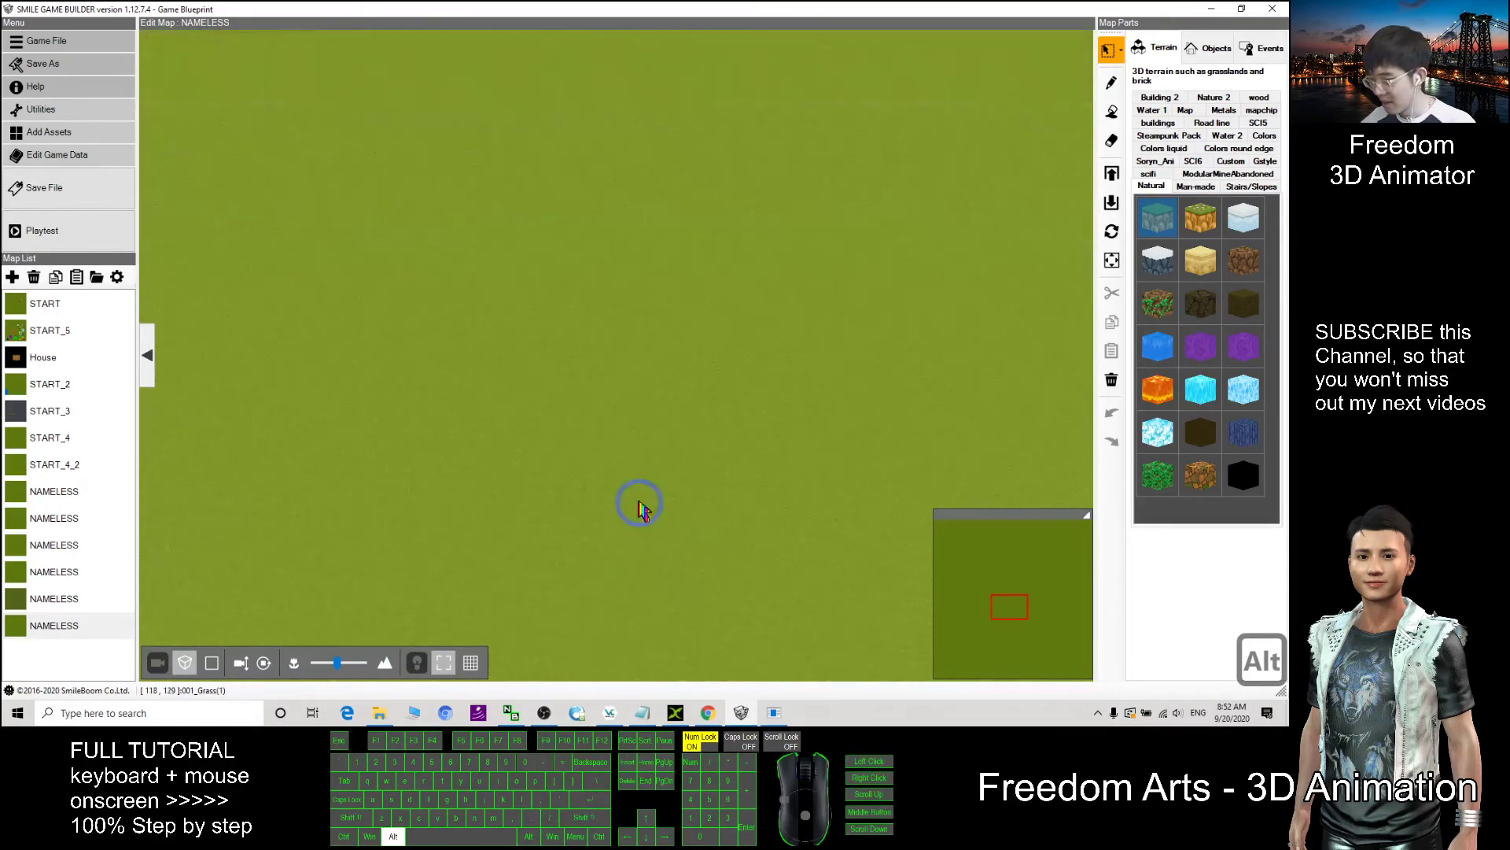
scroll(640, 510, "up", 5)
scroll(626, 492, "up", 5)
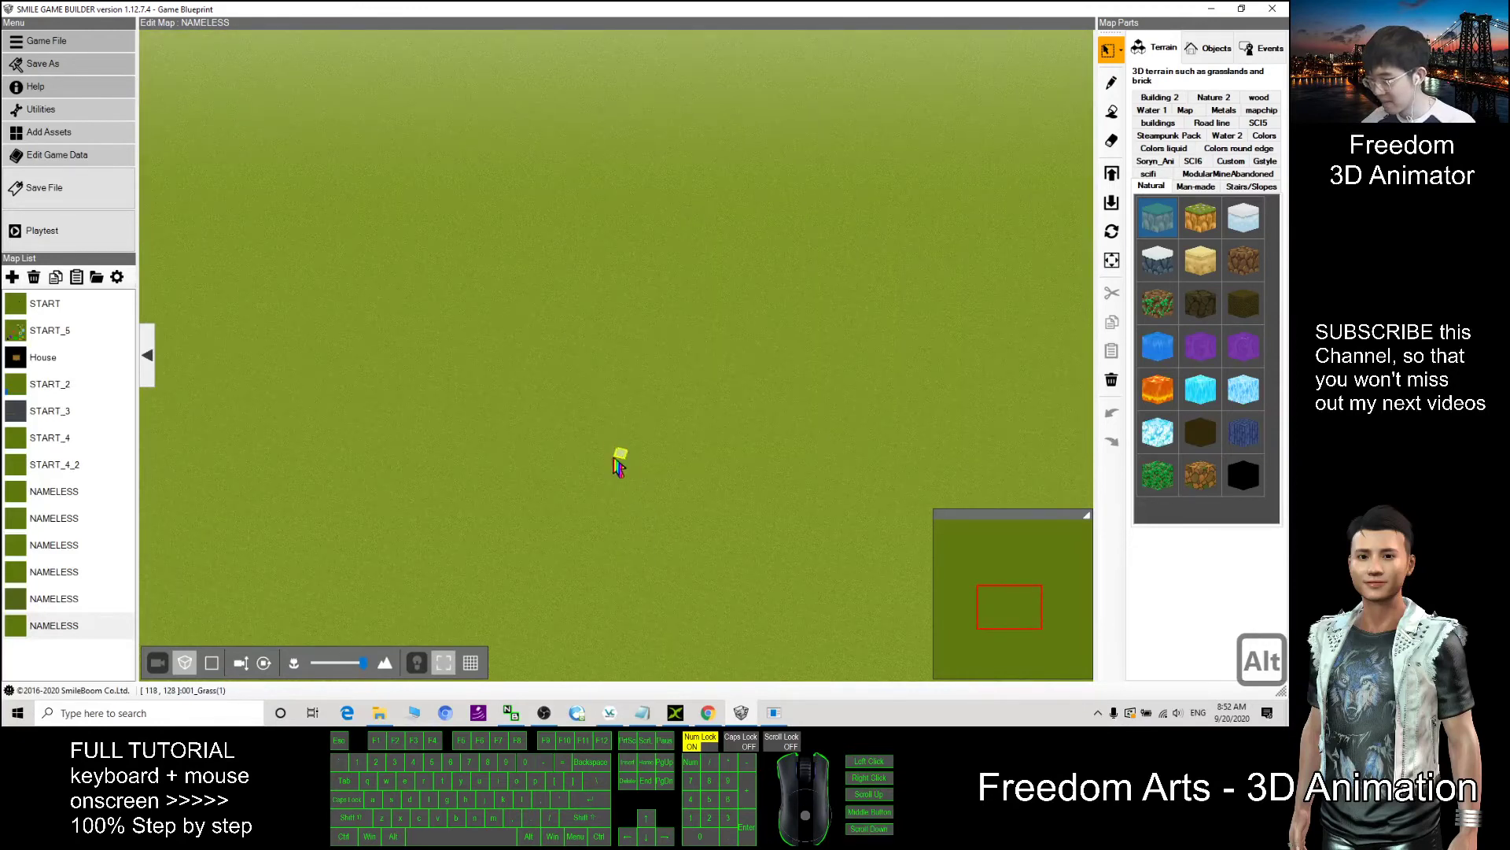
mouse_move(591, 459)
right_mouse_down()
mouse_move(650, 381)
mouse_move(819, 414)
mouse_move(724, 357)
mouse_move(211, 618)
mouse_move(244, 522)
mouse_move(546, 556)
mouse_move(576, 252)
mouse_move(553, 376)
mouse_move(567, 380)
right_mouse_up()
right_click(391, 438)
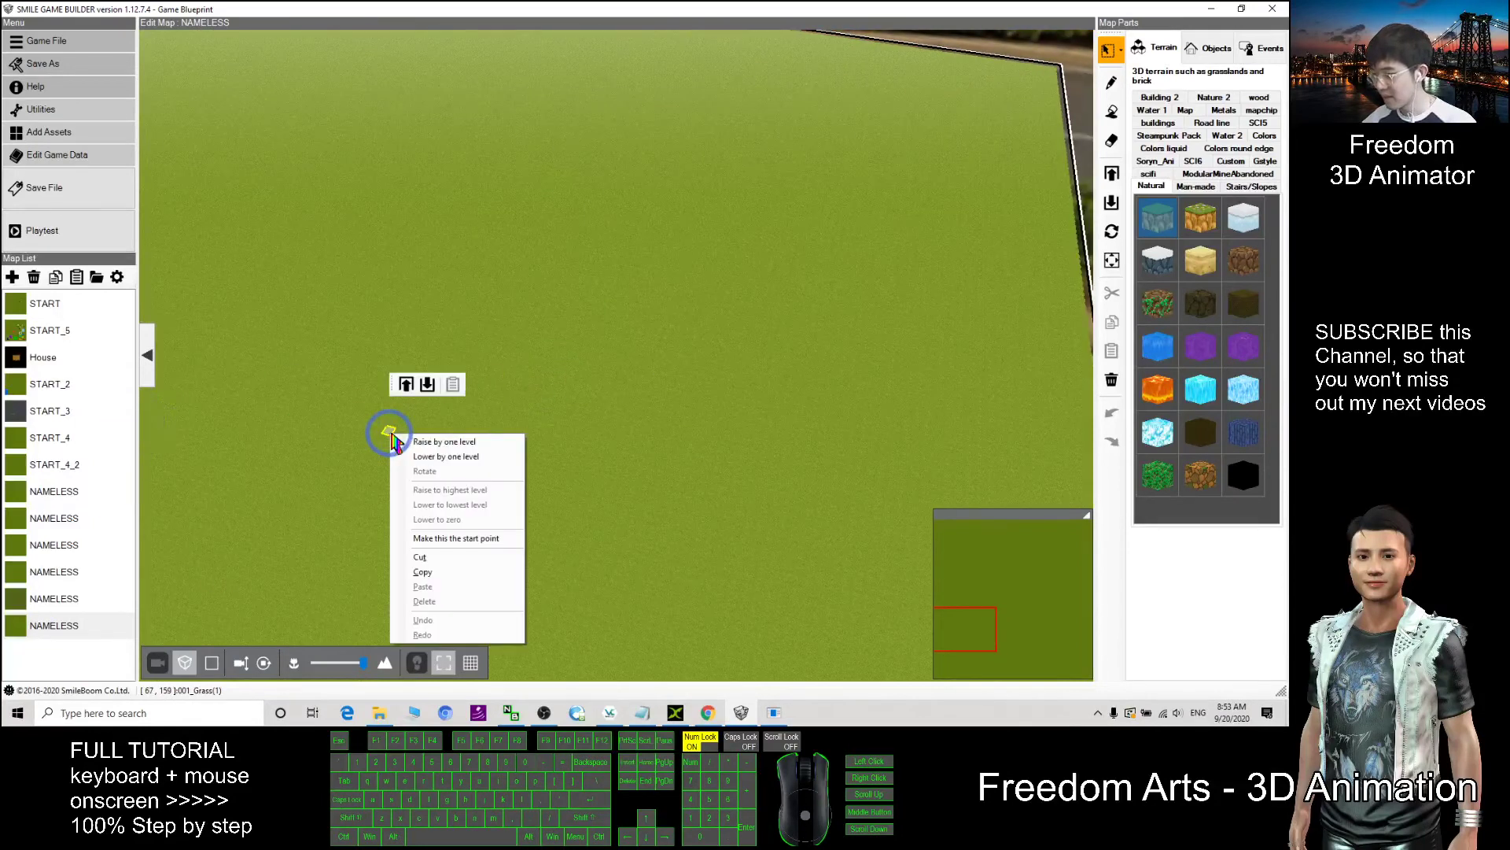
left_click(460, 538)
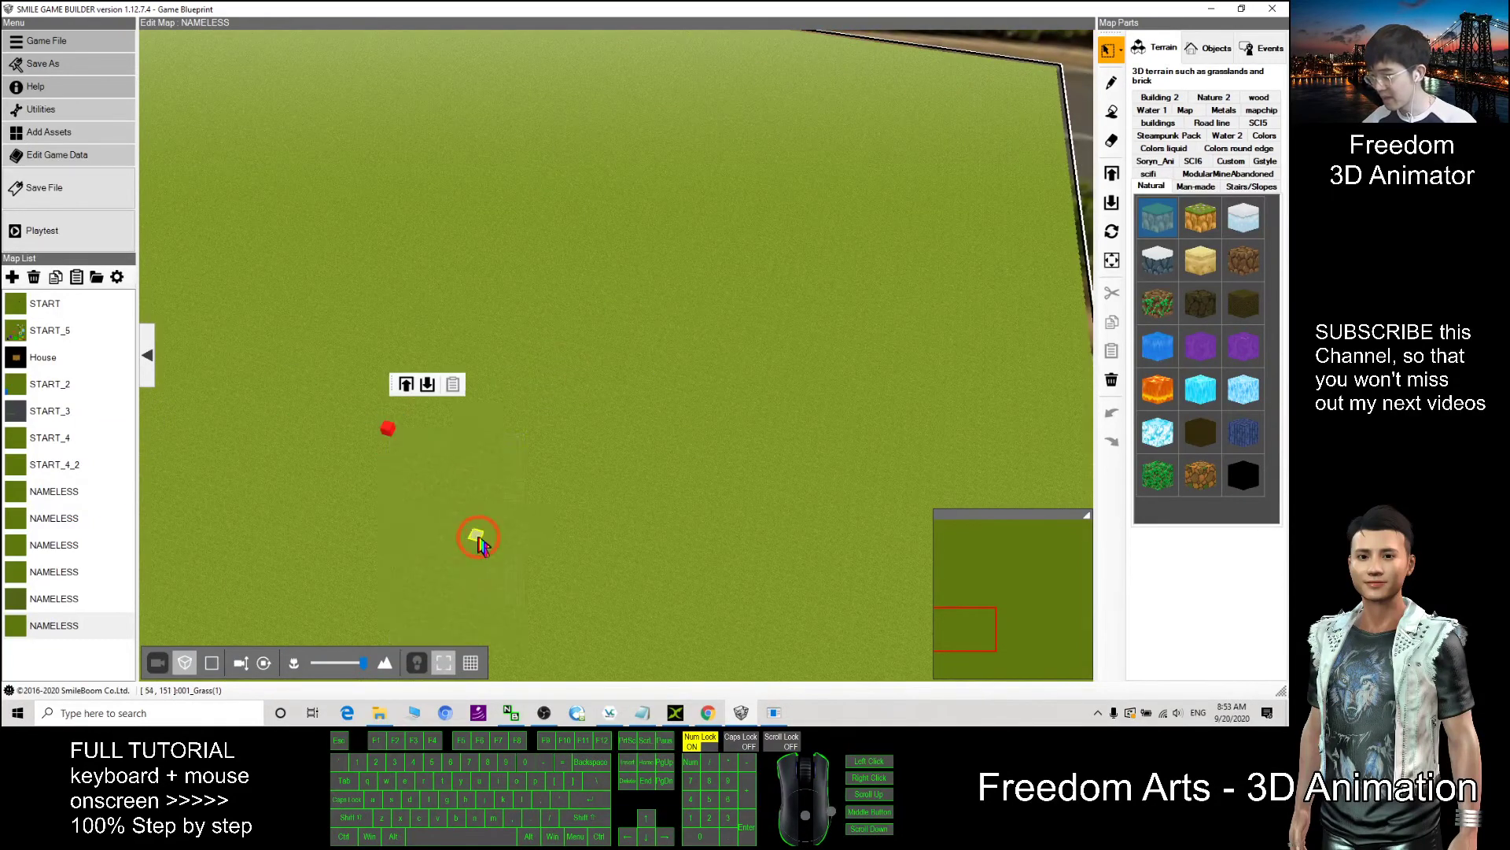
left_click(70, 232)
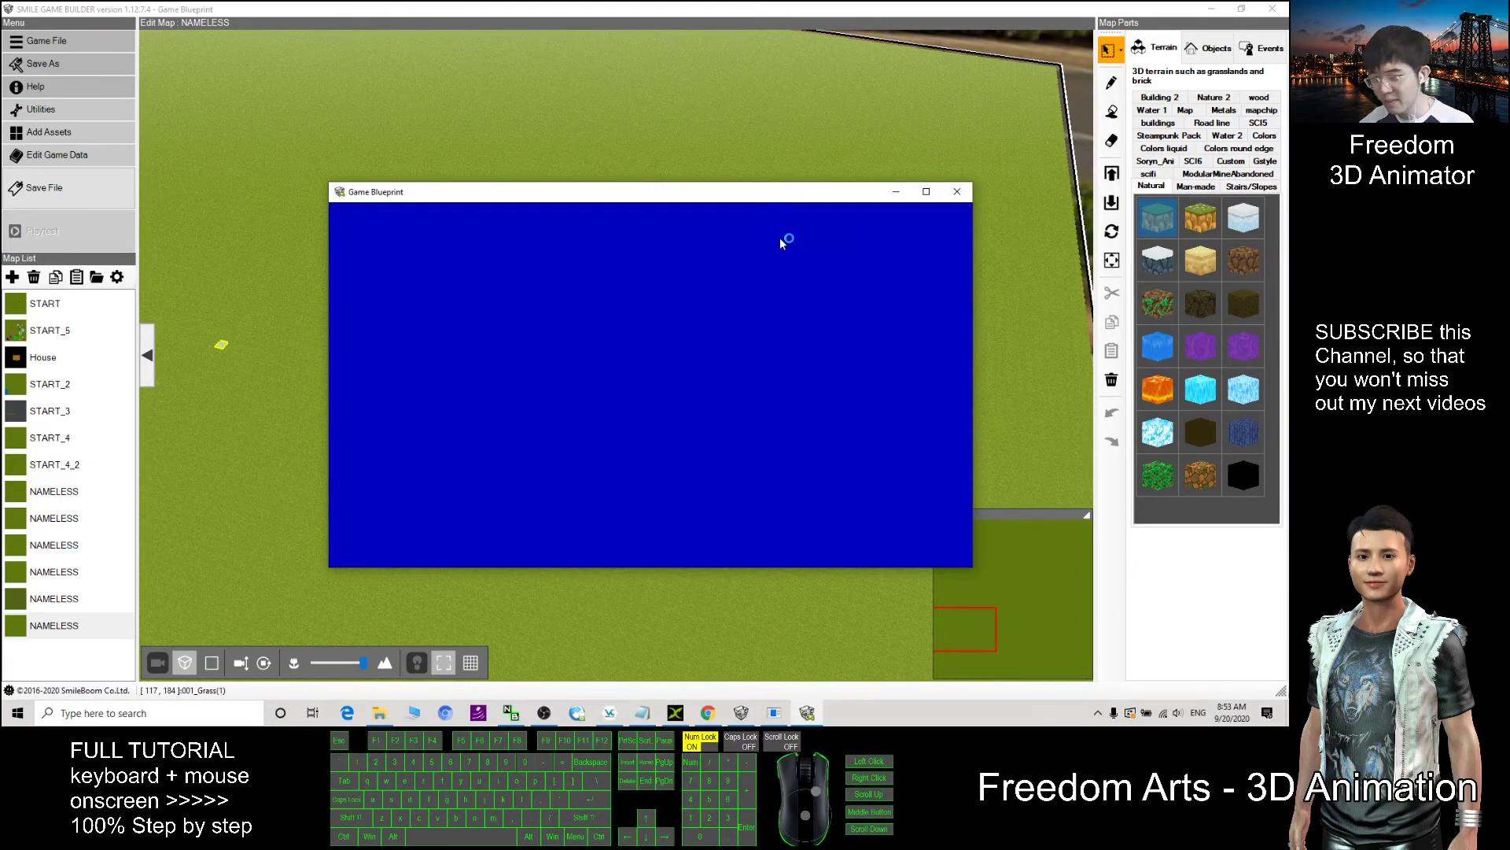
Step: Start a New Game from the playtest title menu and maximise the game window
key("Down")
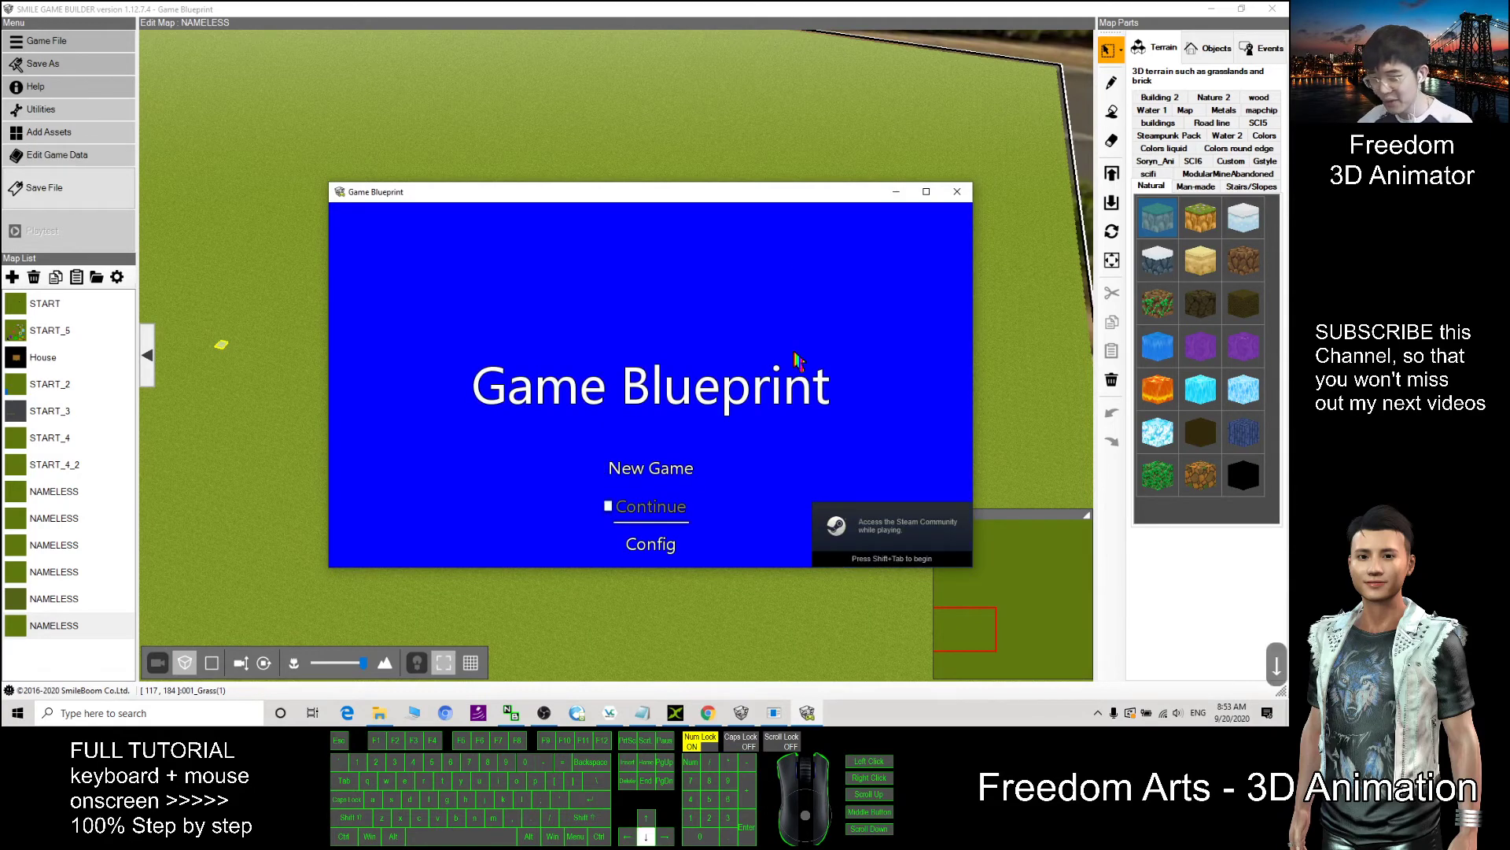
key("Up")
key("Return")
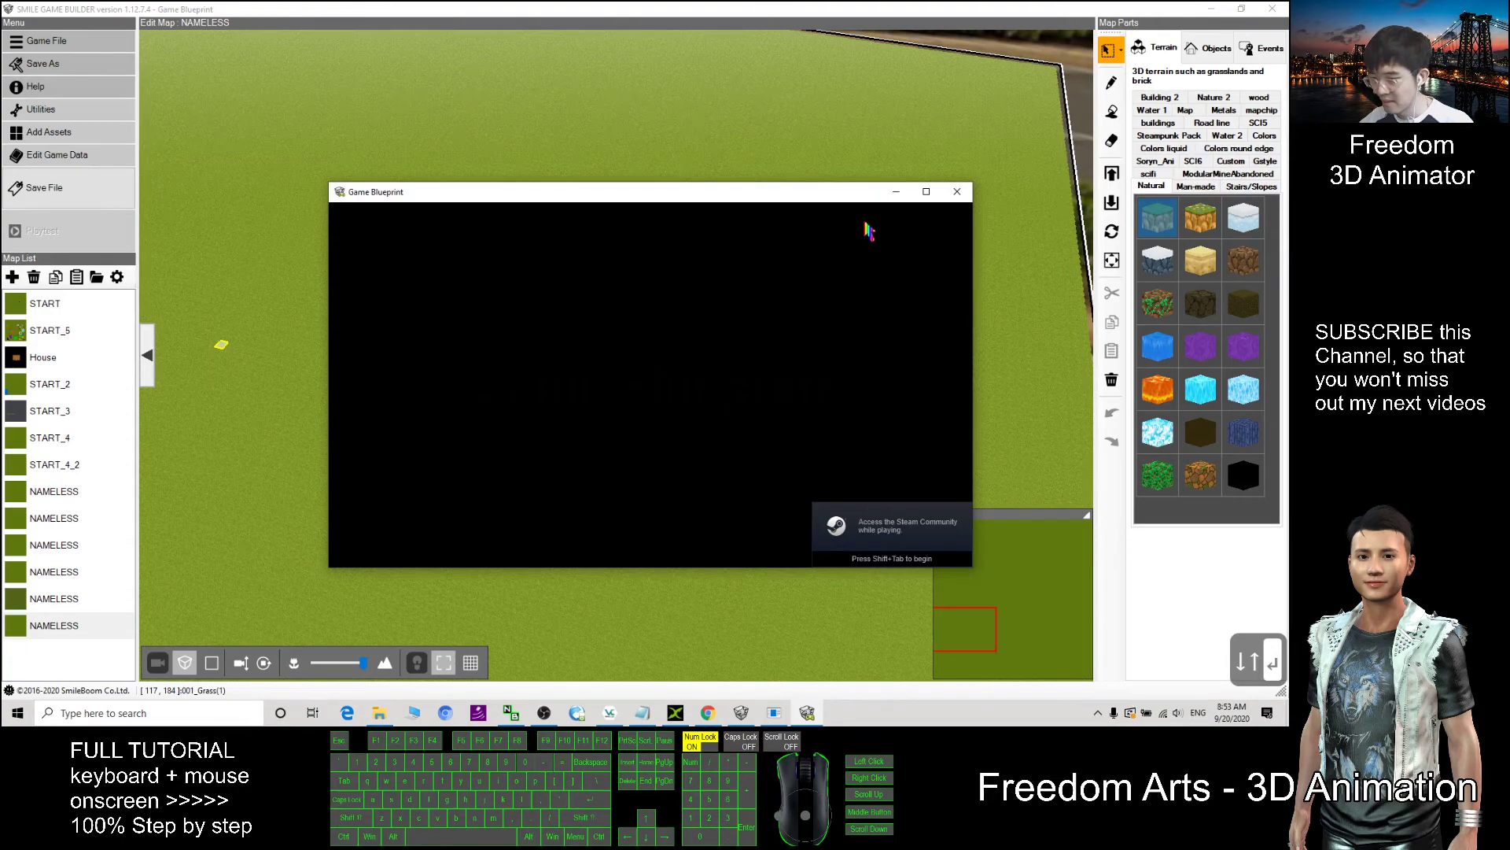
left_click(926, 192)
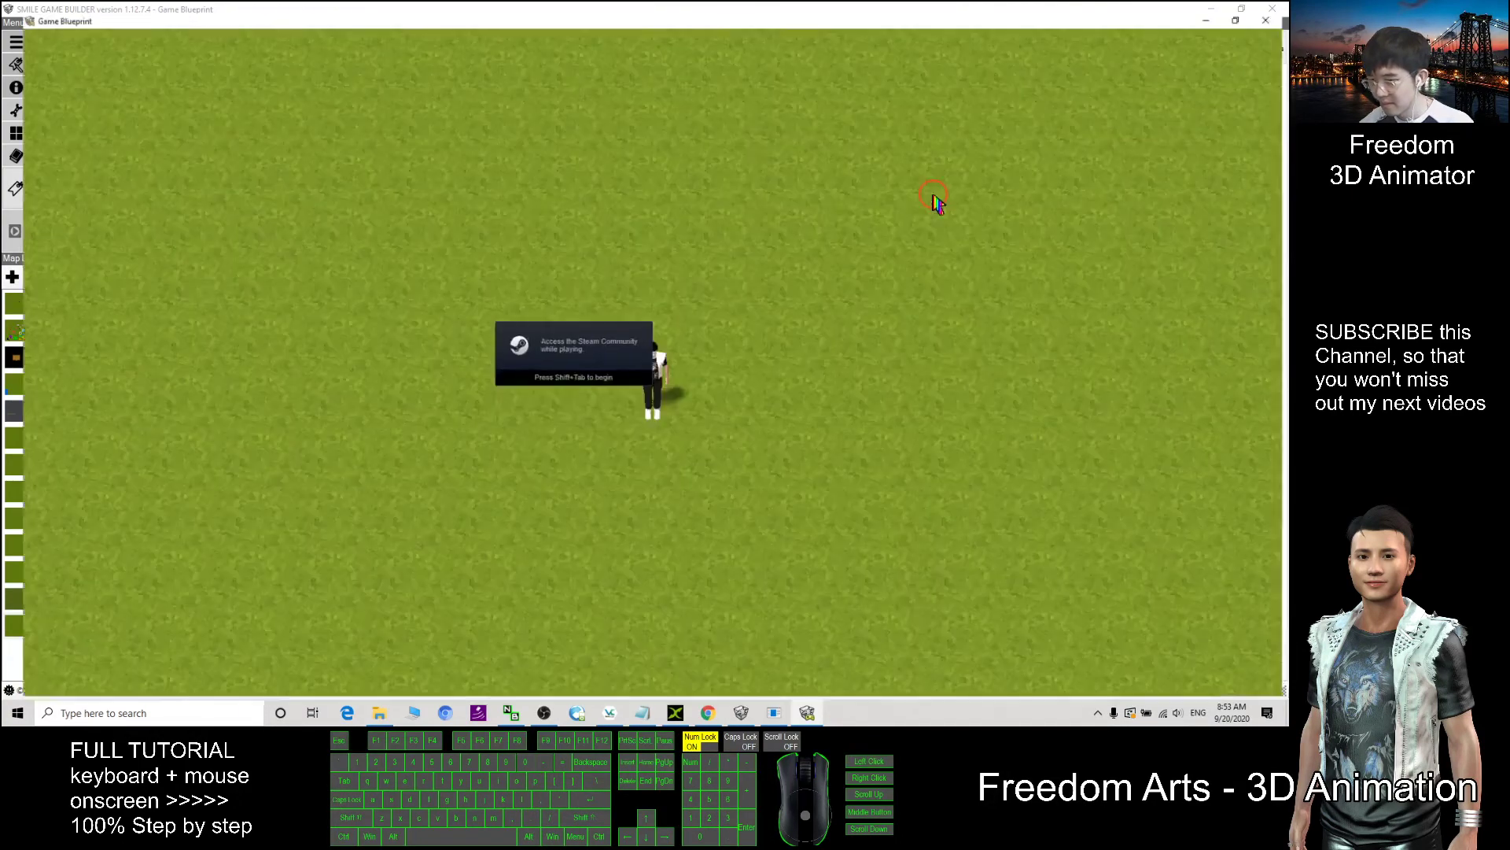
Step: Look around the Malacca street sky in first-person view, then bring StreetView Grabber forward
key("b")
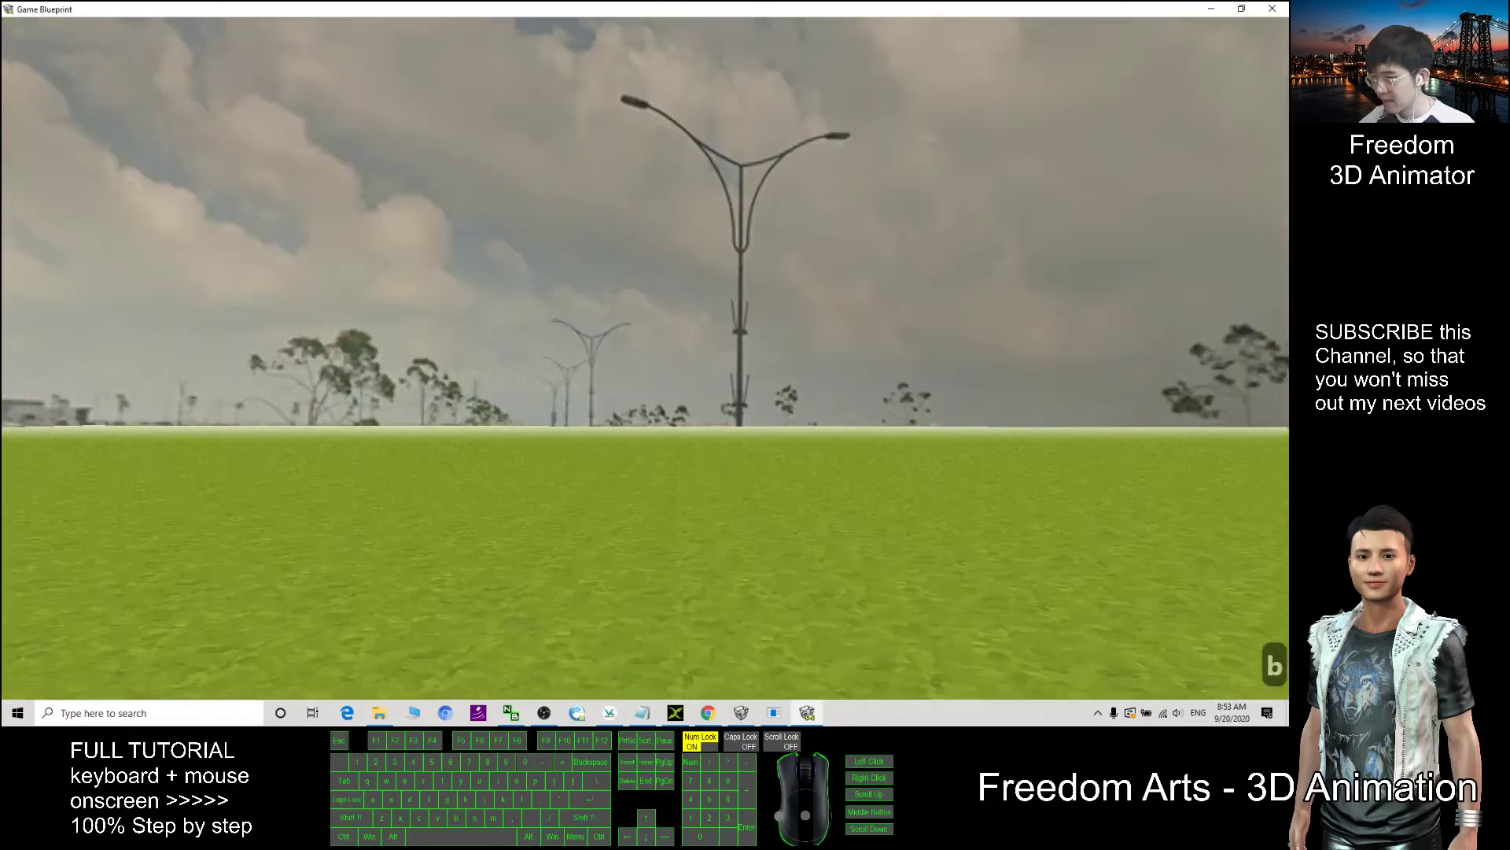
key("w")
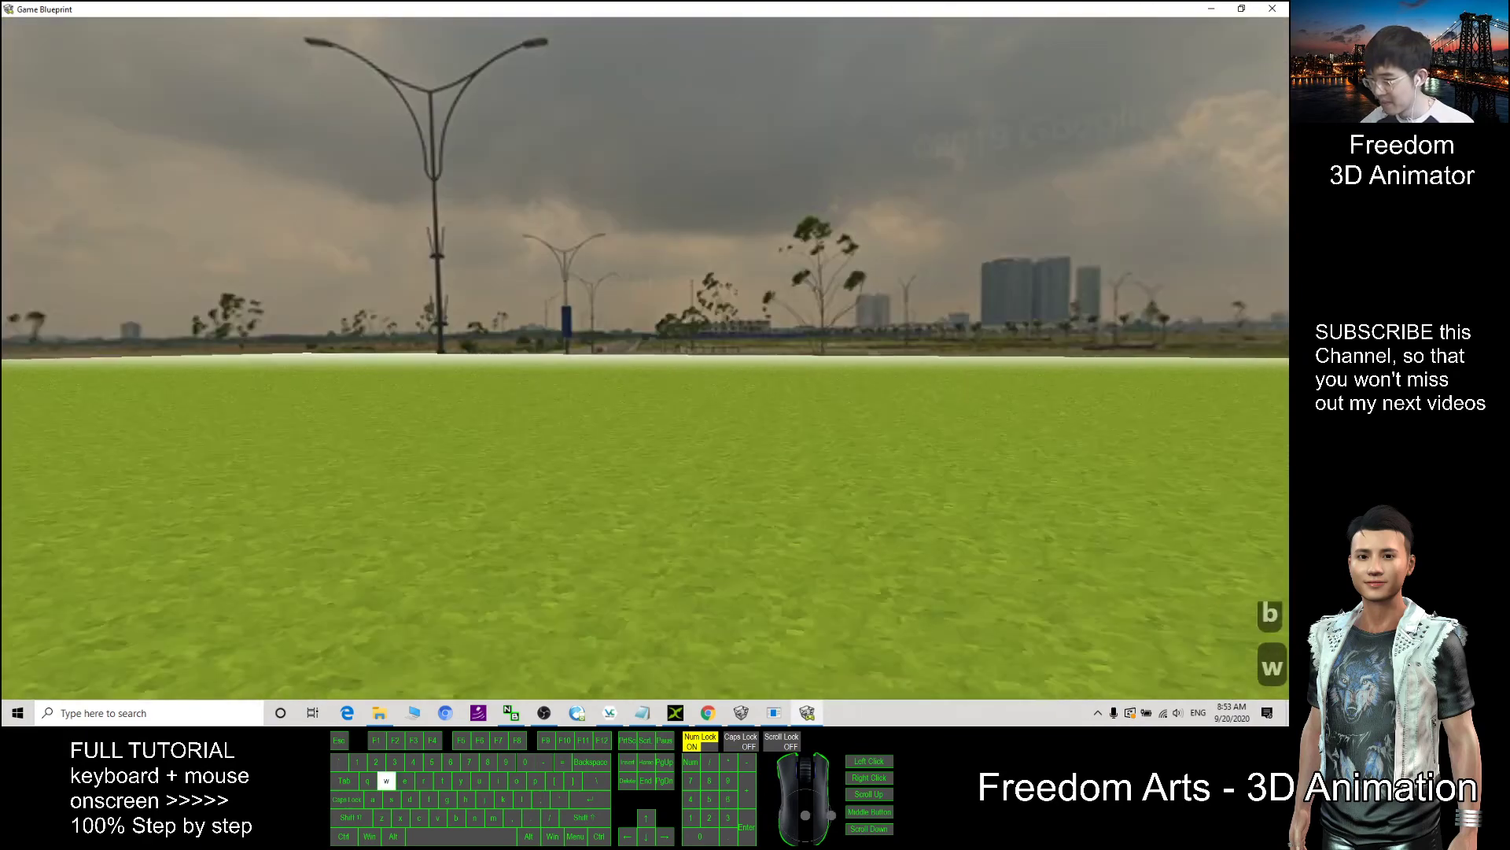
key("w")
key("w")
key("w")
key("a")
key("a")
key("a")
key("a")
key("w")
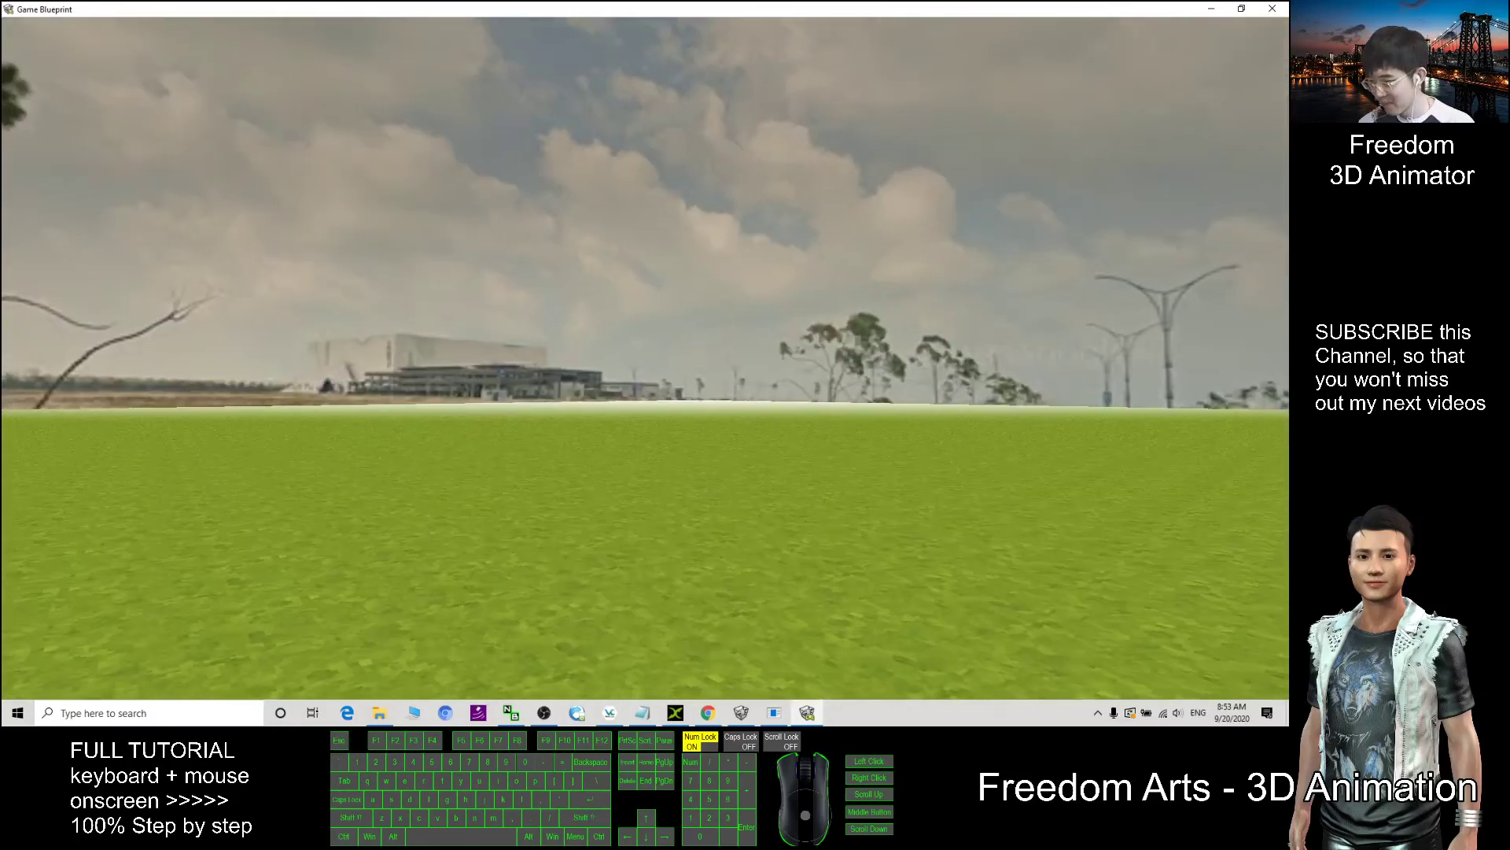
key("b")
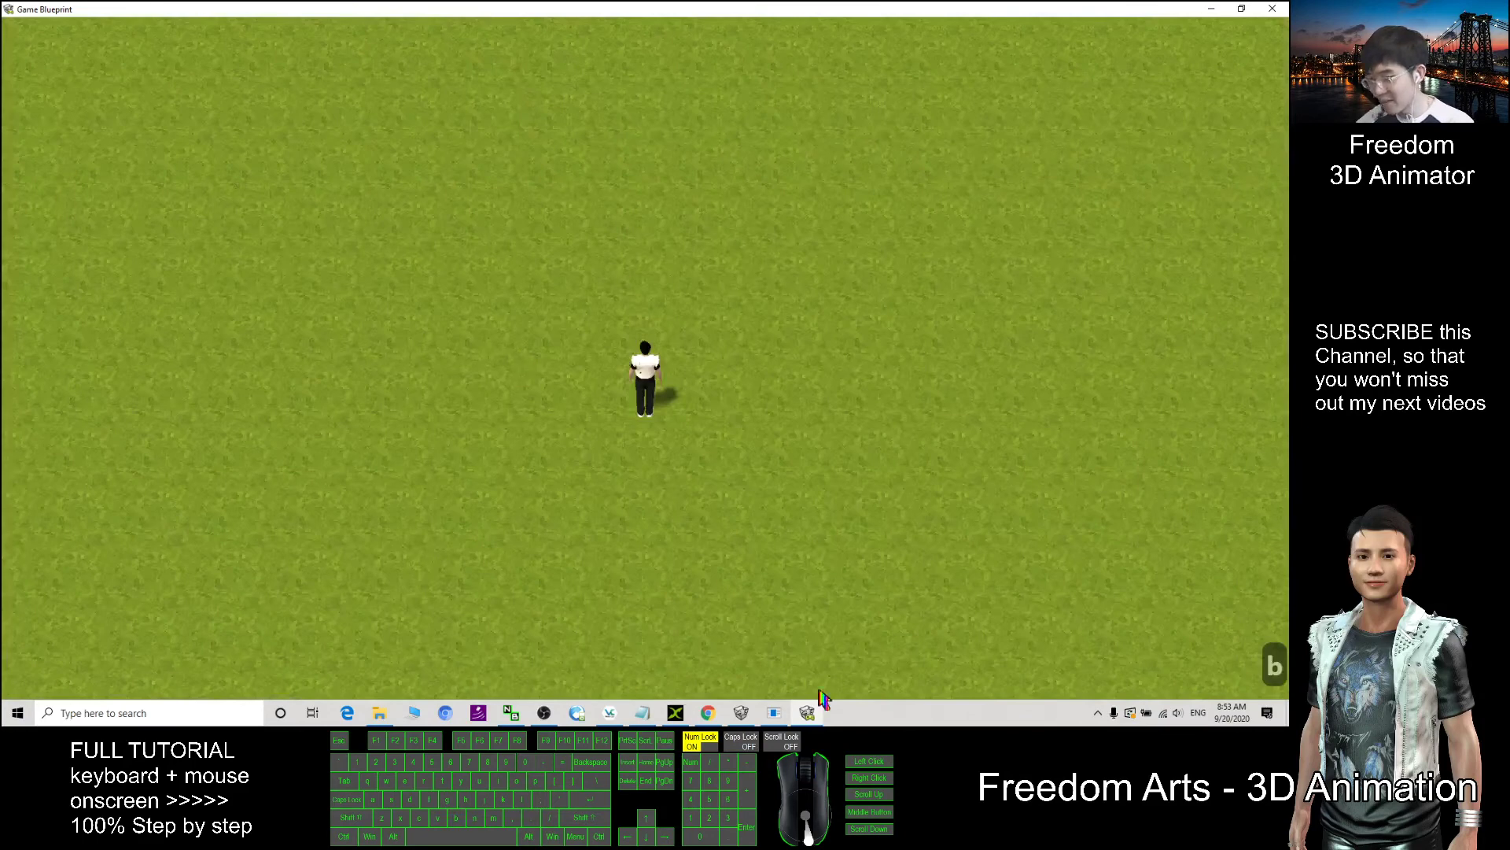
left_click(774, 712)
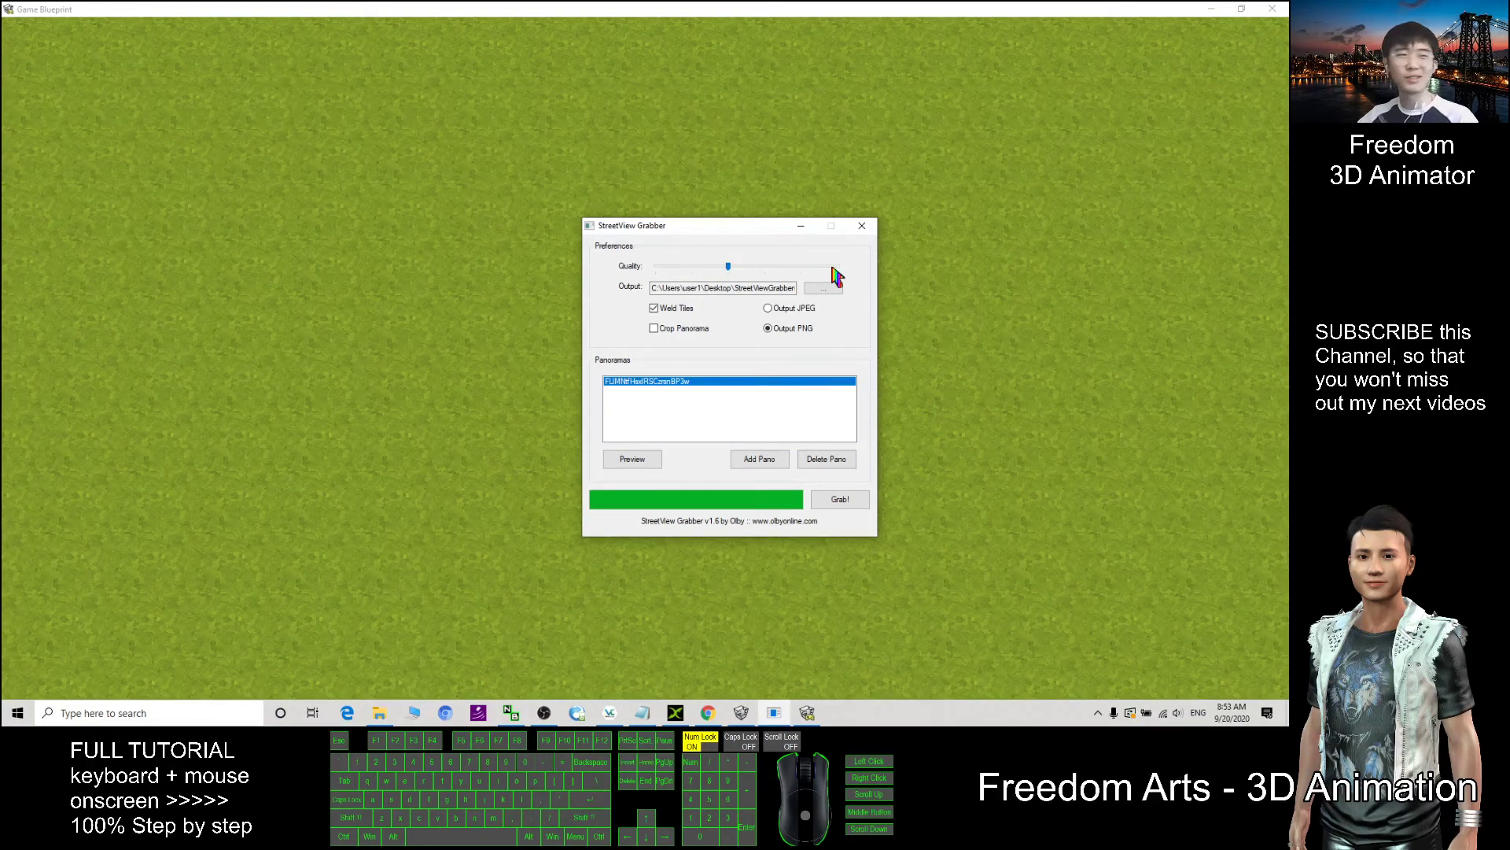
Step: Close StreetView Grabber and view the street panorama sky at ground level in the game
left_click(808, 713)
right_click_drag(777, 472, 801, 393)
key("b")
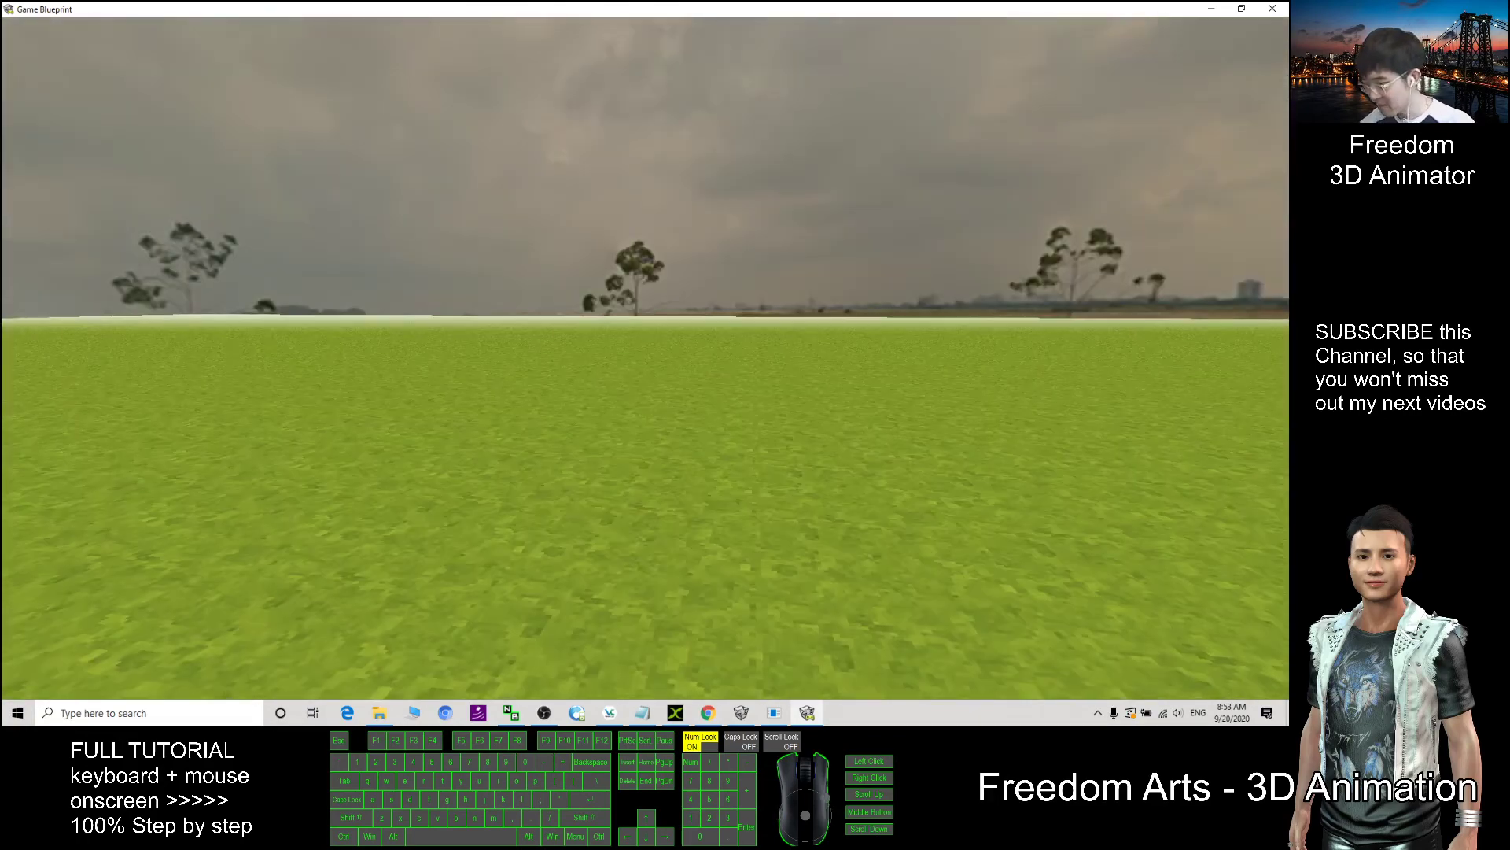
key("b")
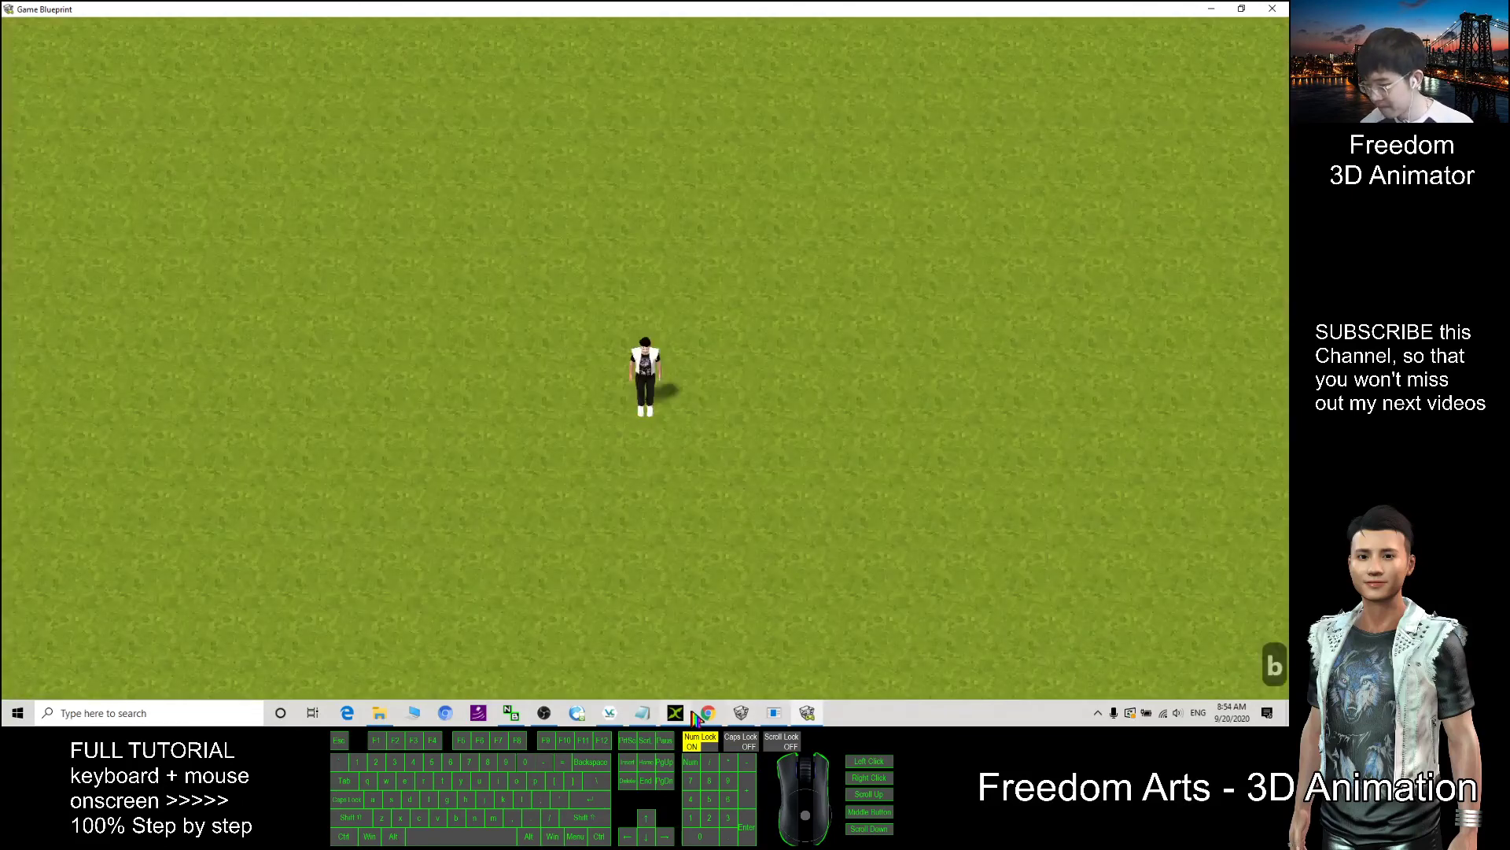
Step: Compare the in-game sky with Chrome's original Street View, then close the playtest window
left_click(708, 713)
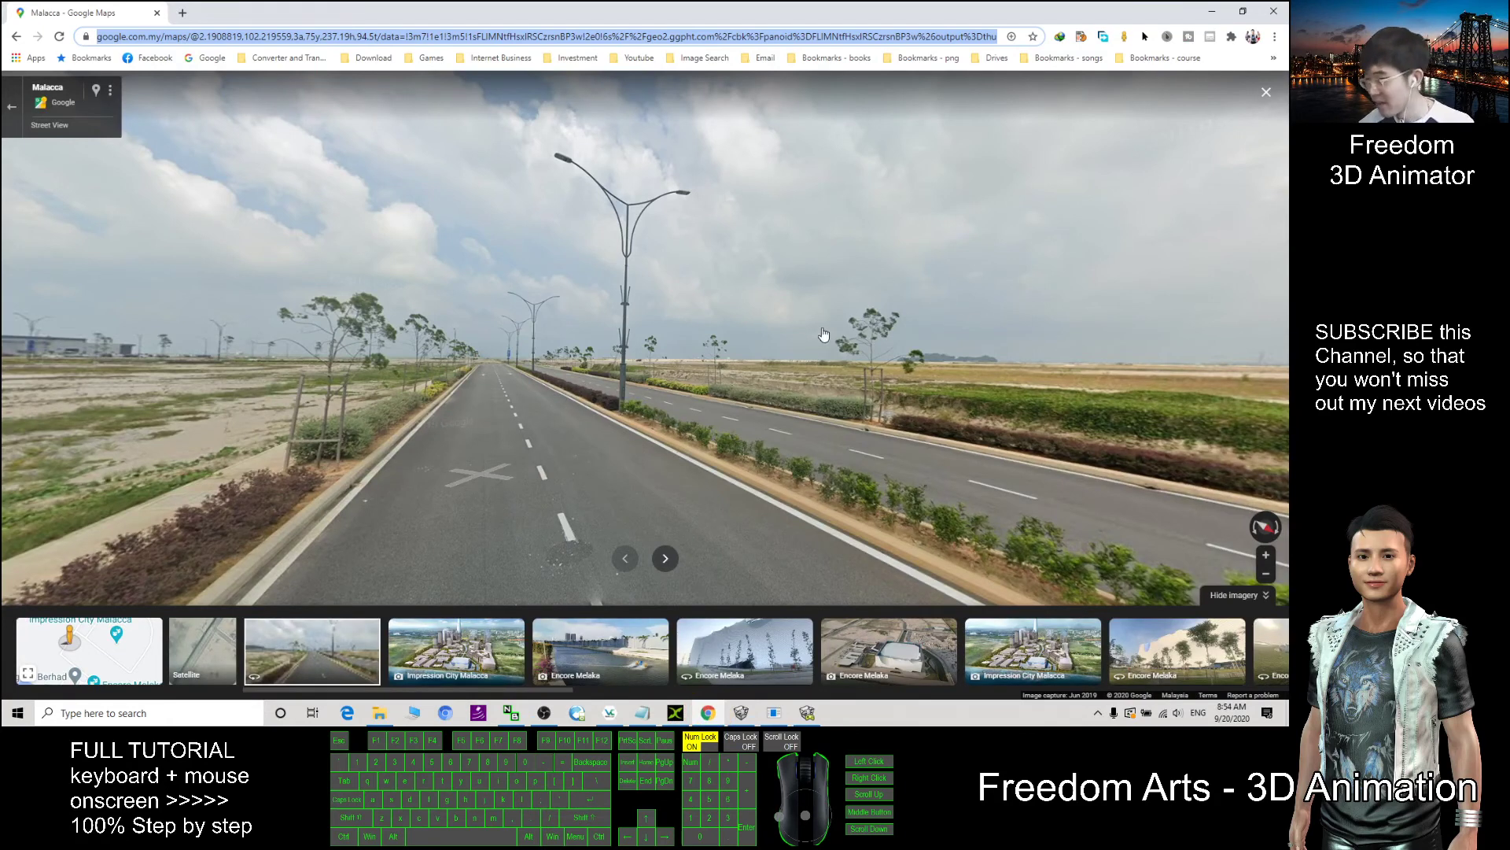
left_click(807, 713)
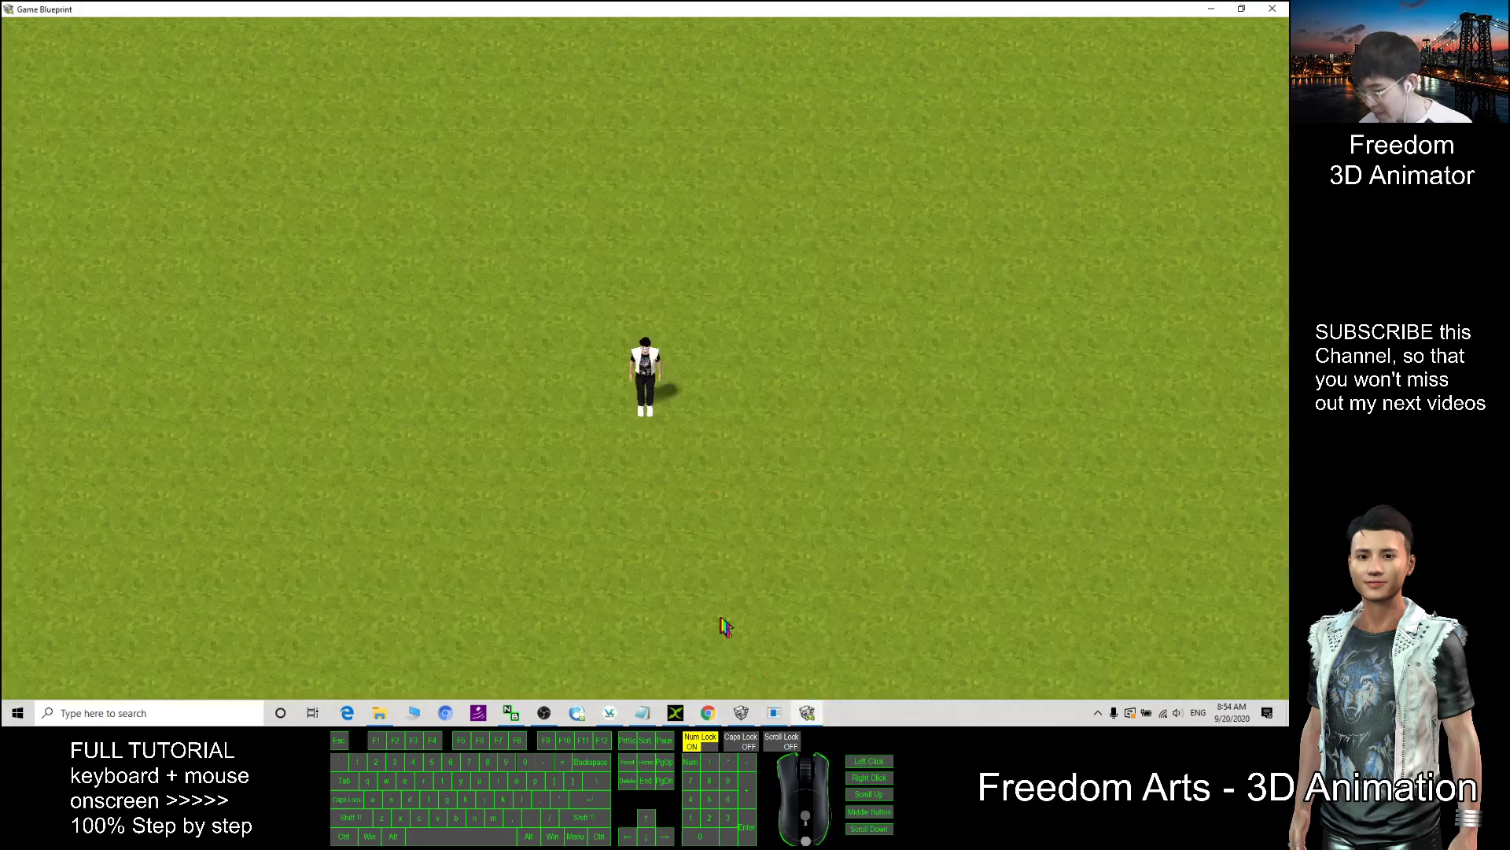
left_click(743, 713)
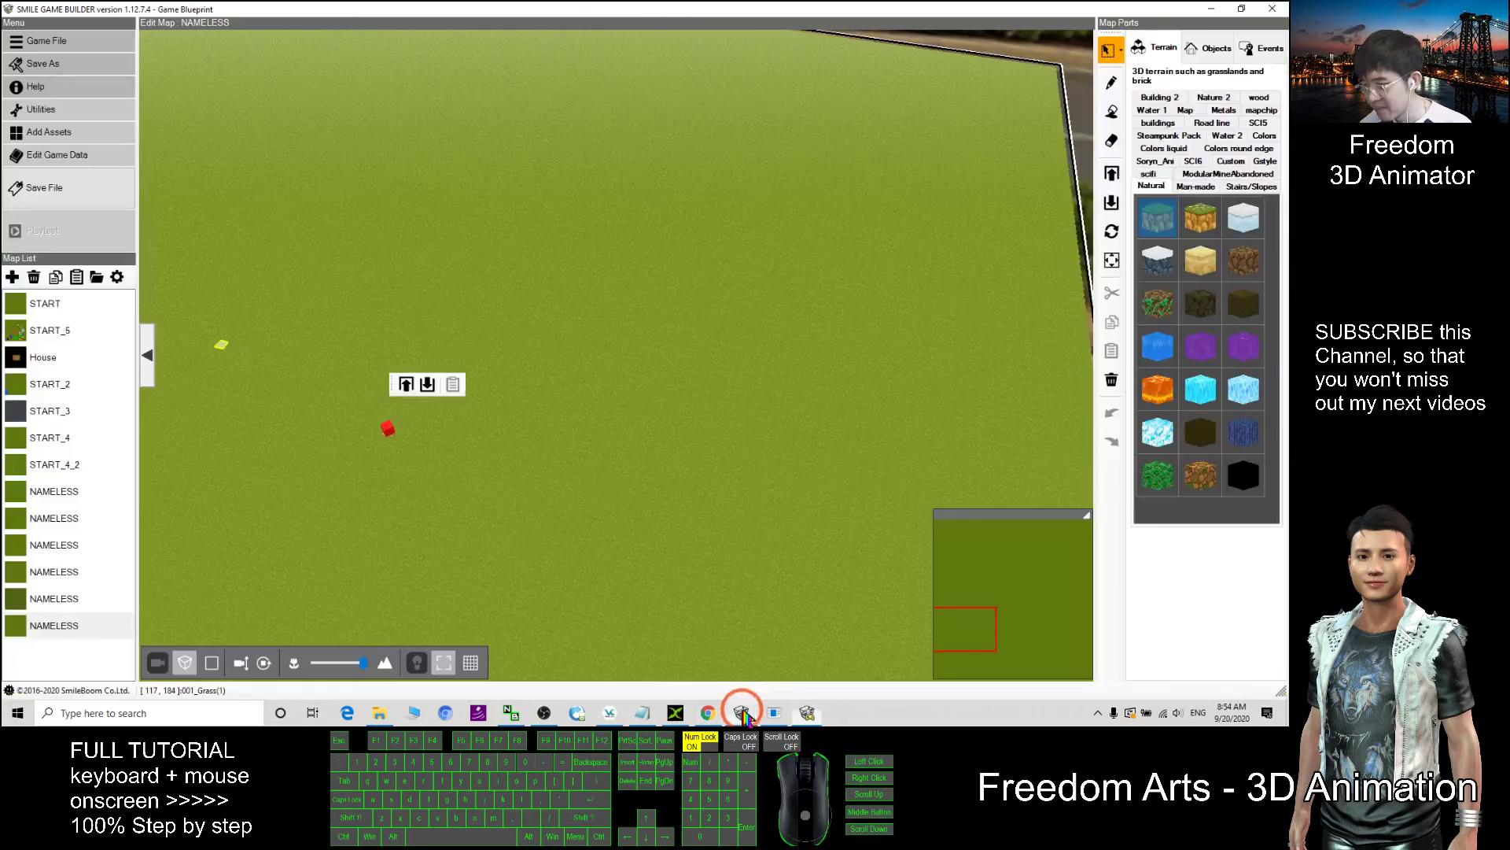
left_click(808, 712)
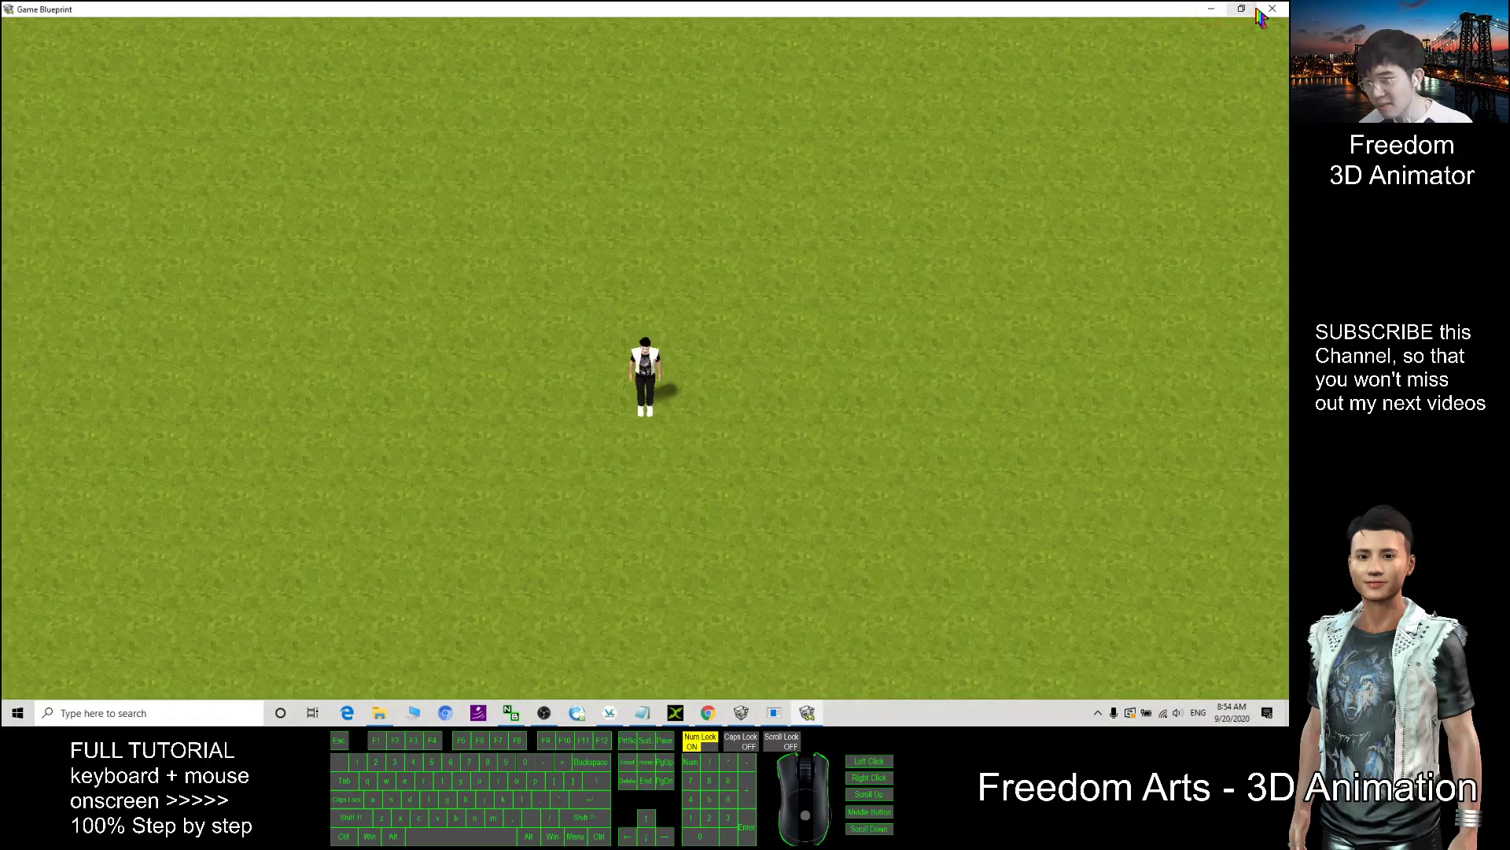
left_click(1272, 9)
mouse_move(786, 421)
right_mouse_down("alt")
mouse_move(787, 361)
mouse_move(733, 328)
mouse_move(590, 293)
mouse_move(591, 350)
mouse_move(801, 334)
right_mouse_up("alt")
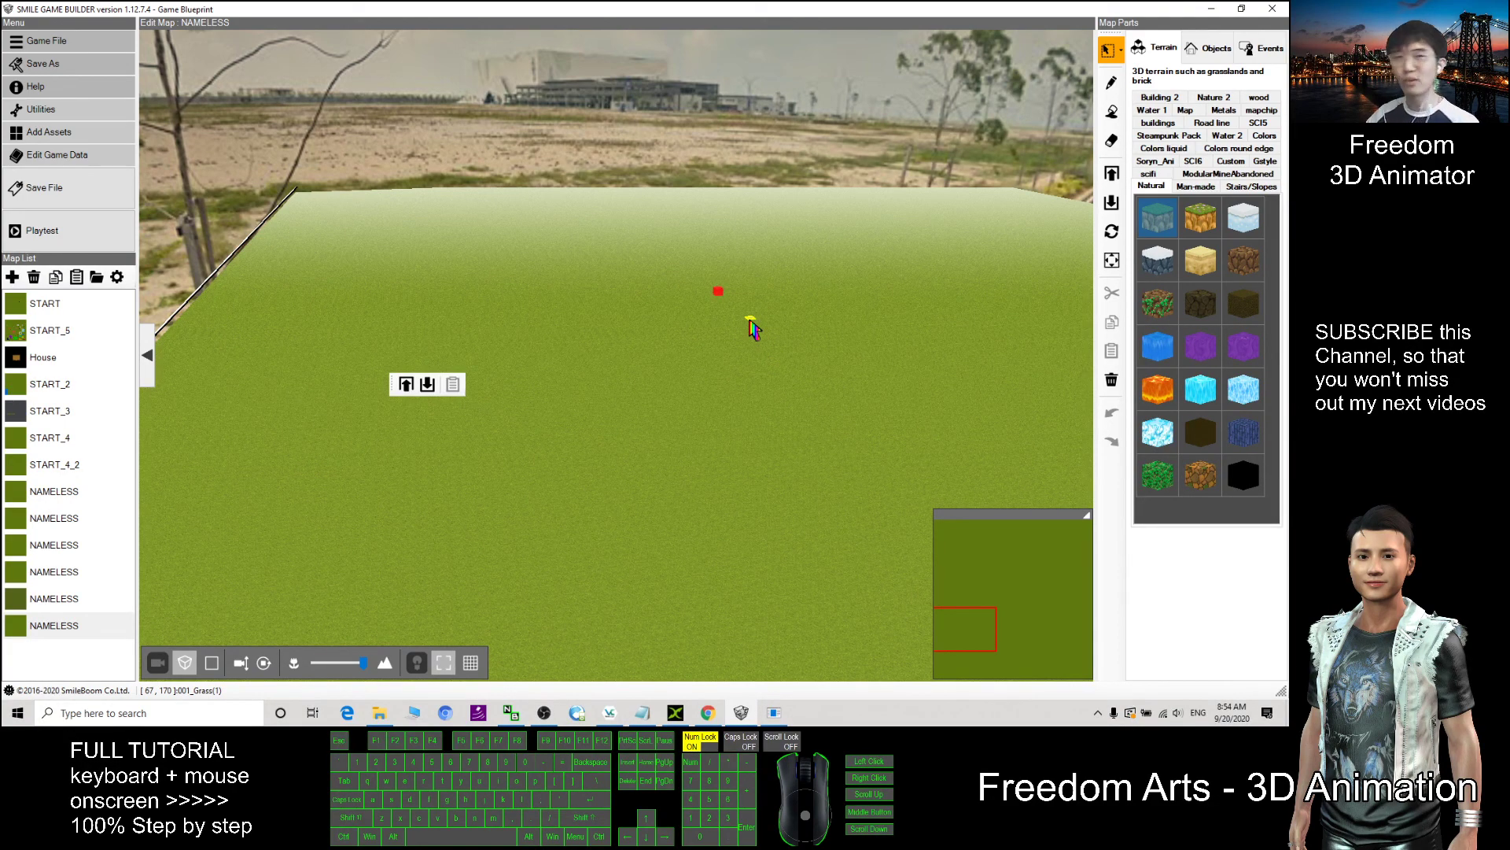
left_click(751, 324)
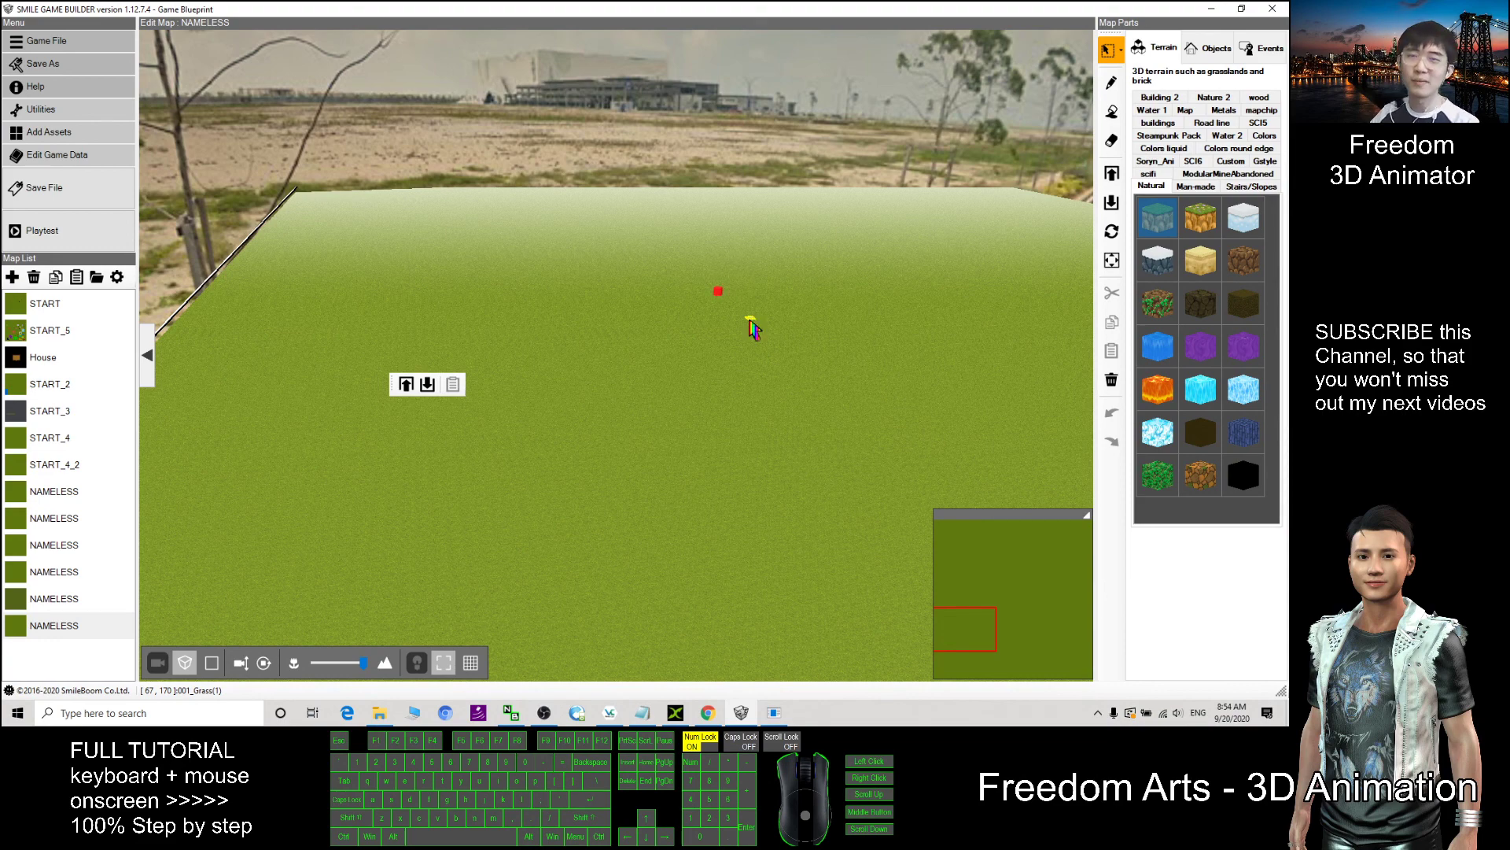